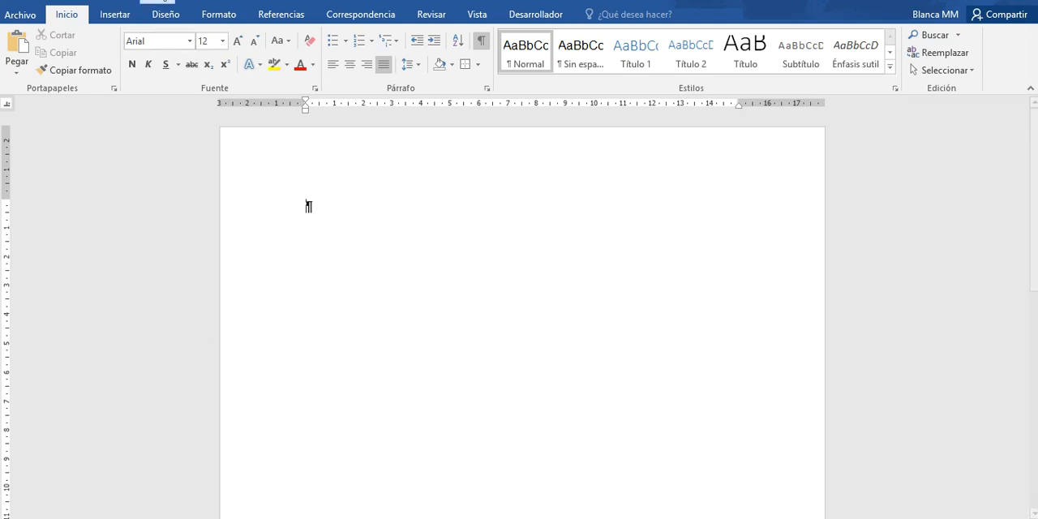
- Insert a table with 5 columns and 8 rows at the start of the blank document
{"action": "left_click", "coordinate": [113, 16]}
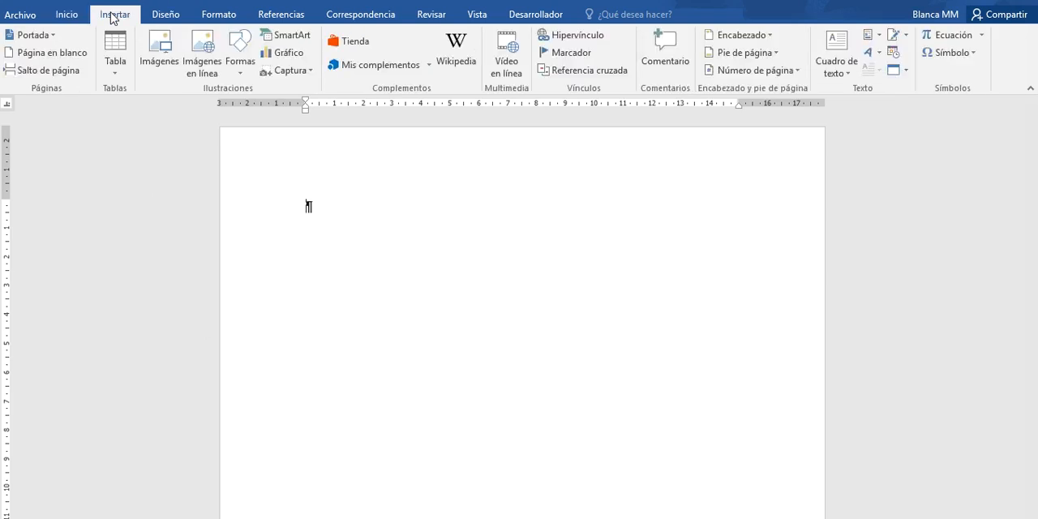
{"action": "left_click", "coordinate": [114, 78]}
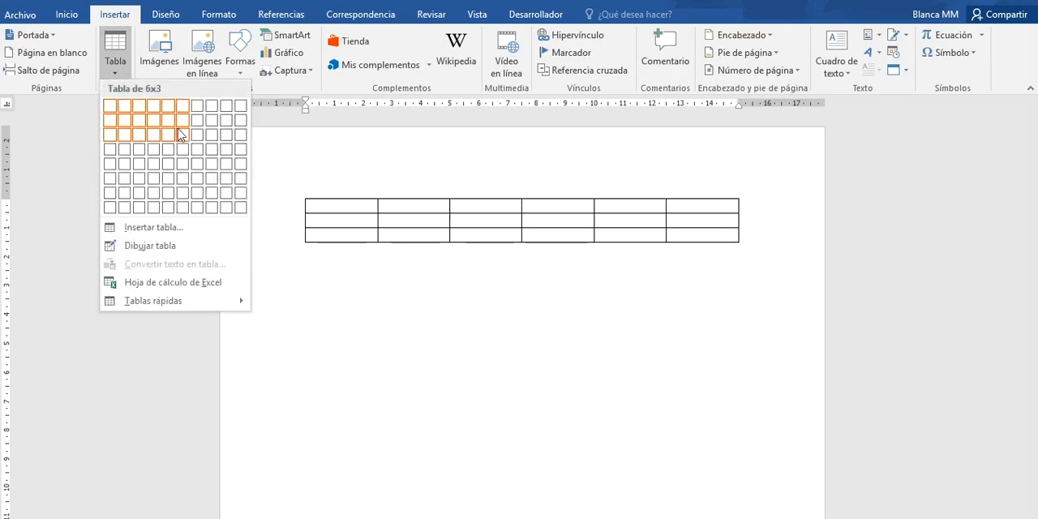
{"action": "left_click", "coordinate": [154, 228]}
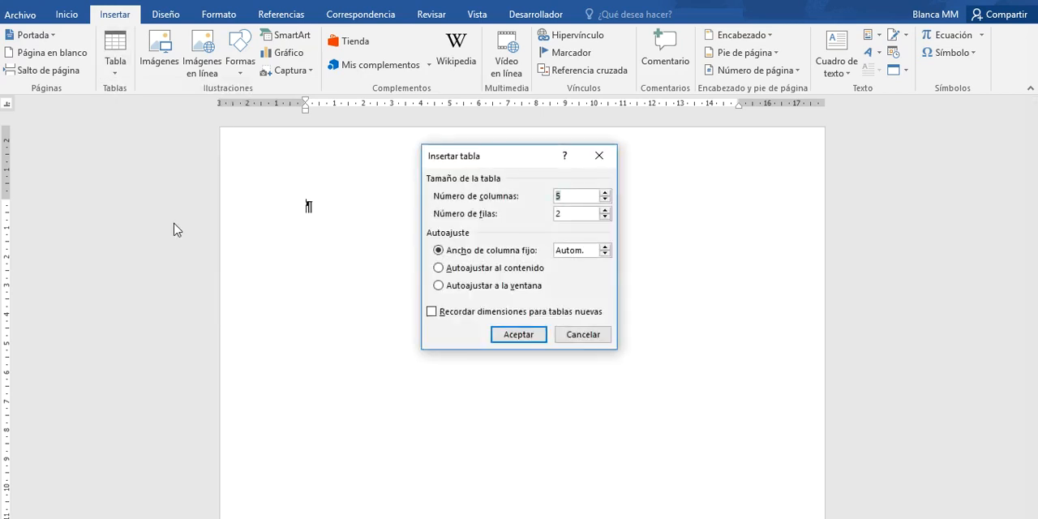
{"action": "double_click", "coordinate": [604, 210]}
{"action": "left_click", "coordinate": [604, 210]}
{"action": "left_click", "coordinate": [514, 336]}
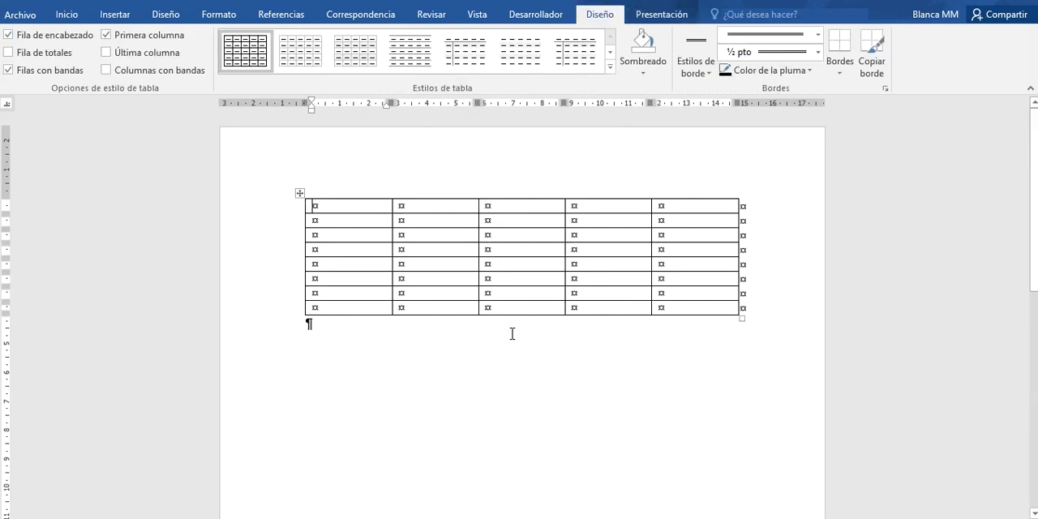
- Add two empty paragraphs below the table
{"action": "left_click", "coordinate": [357, 332]}
{"action": "key", "text": "Return"}
{"action": "key", "text": "Return"}
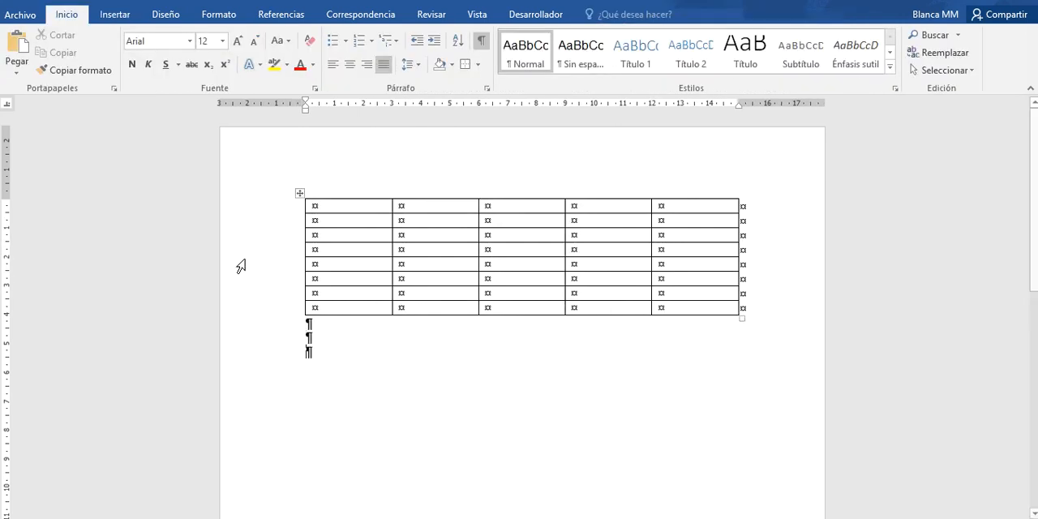
- Draw a two-by-two table about 3.5 cm wide and 2.5 cm high below the first table, with a diagonal line across its upper-right cell
{"action": "left_click", "coordinate": [114, 14]}
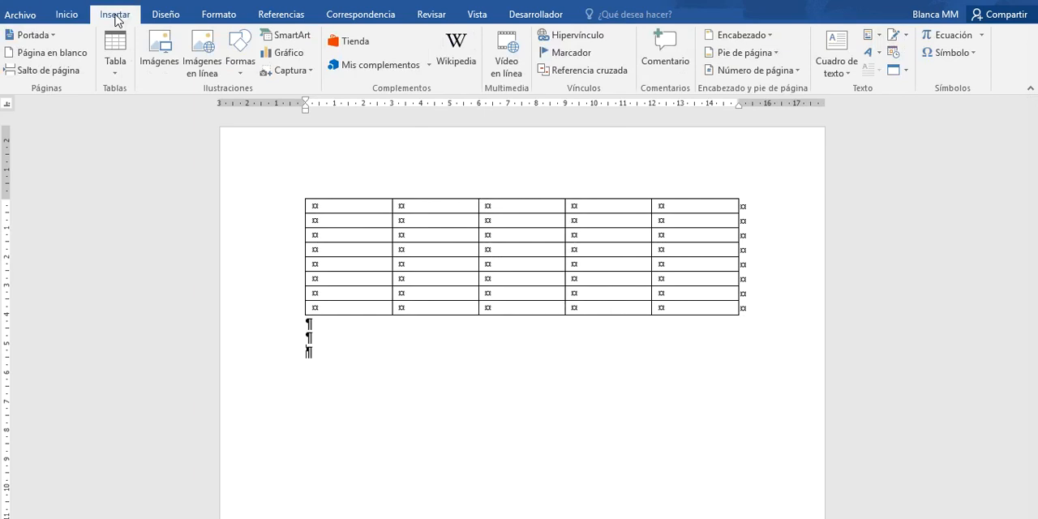
{"action": "left_click", "coordinate": [114, 74]}
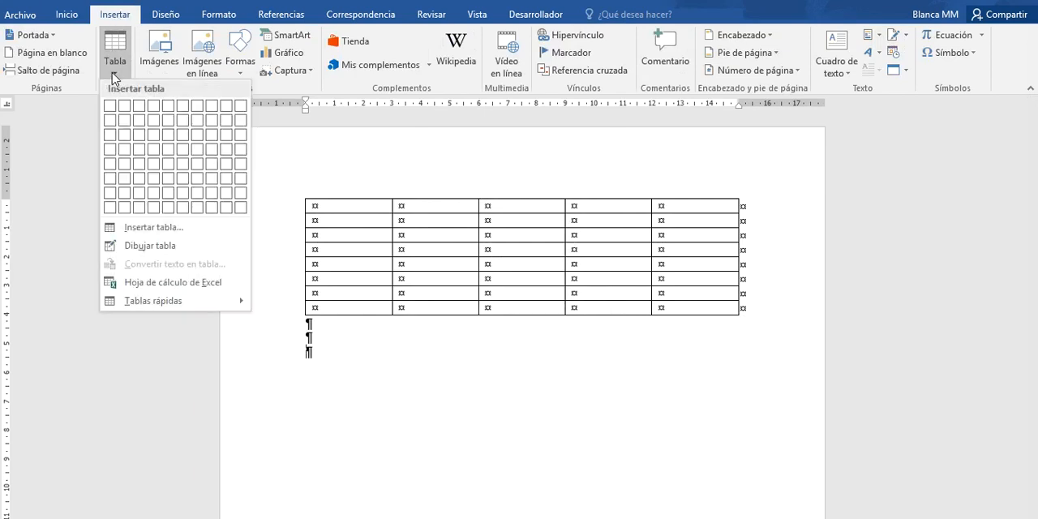
{"action": "left_click", "coordinate": [161, 250]}
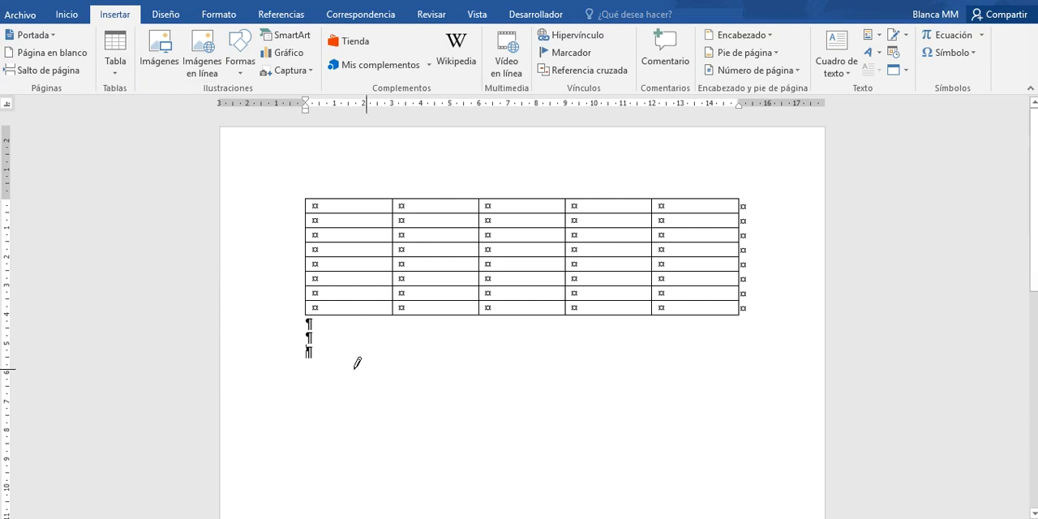
{"action": "mouse_move", "coordinate": [322, 359]}
{"action": "left_mouse_down"}
{"action": "mouse_move", "coordinate": [421, 396]}
{"action": "mouse_move", "coordinate": [422, 434]}
{"action": "left_mouse_up"}
{"action": "left_click_drag", "start_coordinate": [323, 381], "coordinate": [418, 381]}
{"action": "left_click_drag", "start_coordinate": [376, 345], "coordinate": [376, 416]}
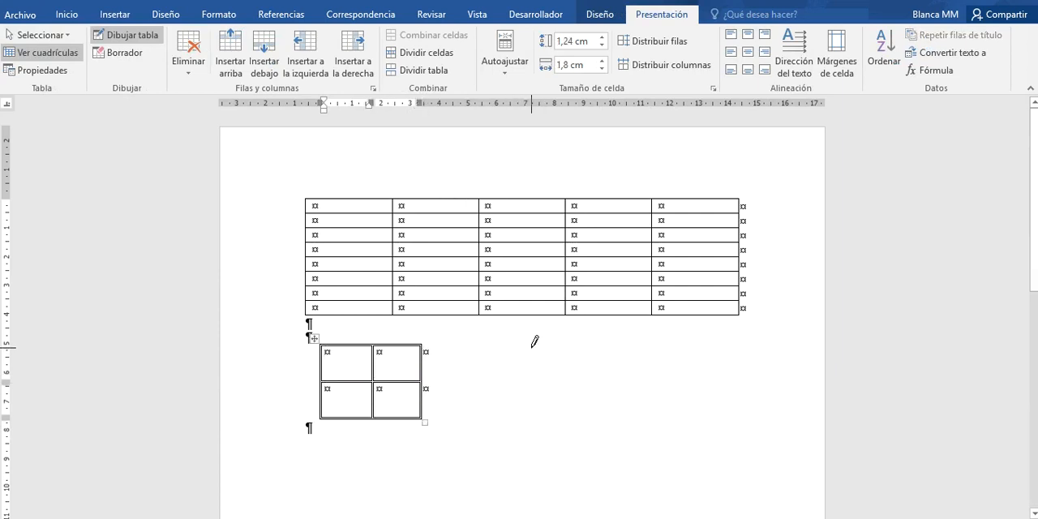
{"action": "left_click_drag", "start_coordinate": [421, 347], "coordinate": [374, 379]}
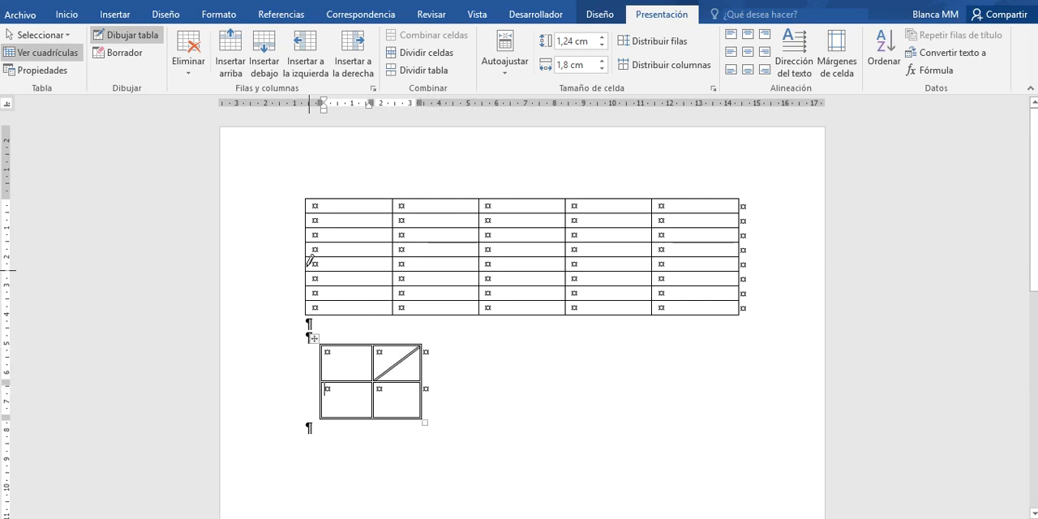
{"action": "key", "text": "Escape"}
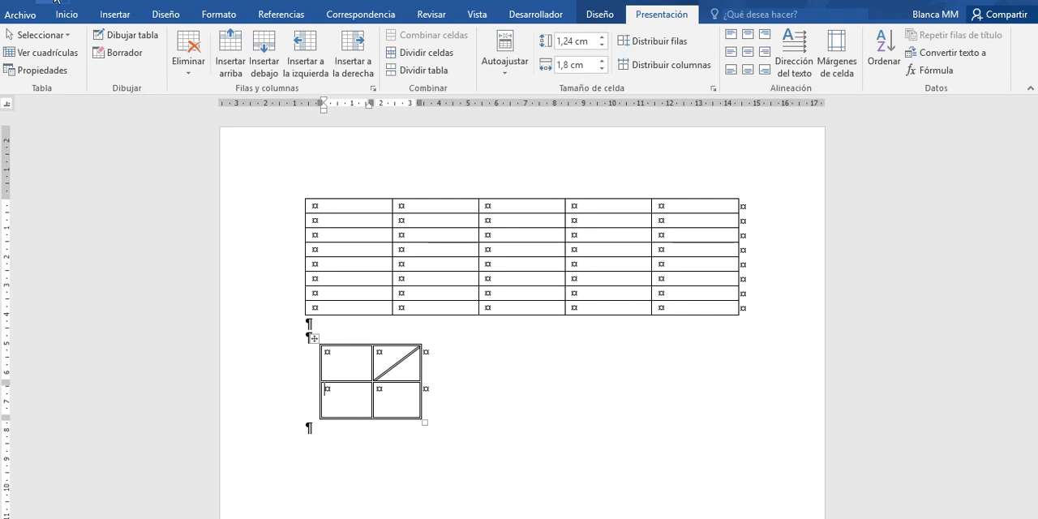
{"action": "left_click", "coordinate": [343, 211]}
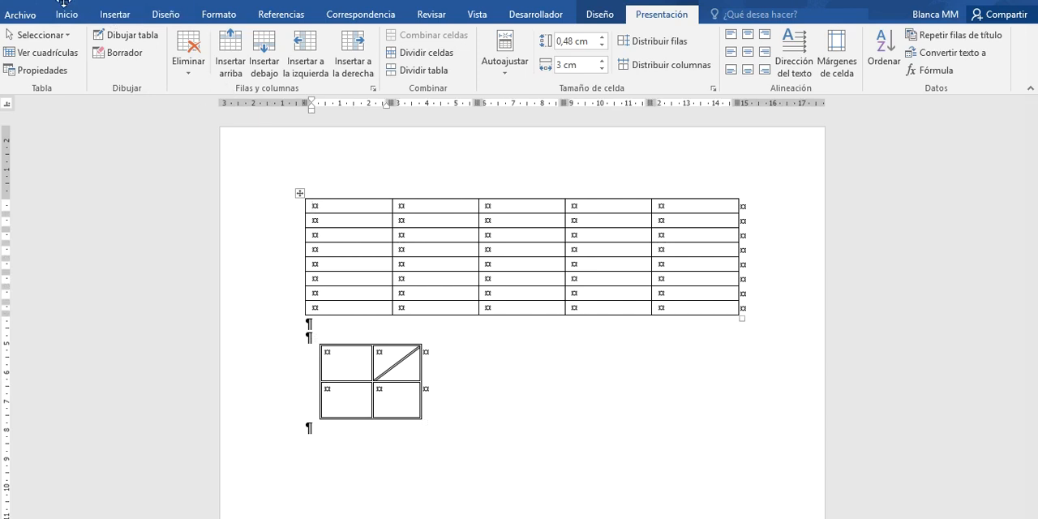
{"action": "left_click", "coordinate": [106, 16]}
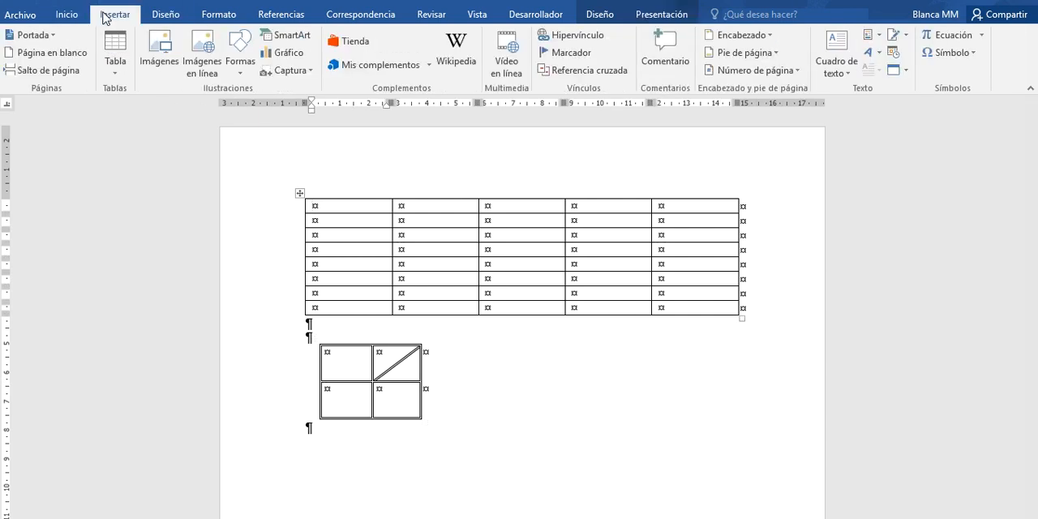
{"action": "left_click", "coordinate": [240, 65]}
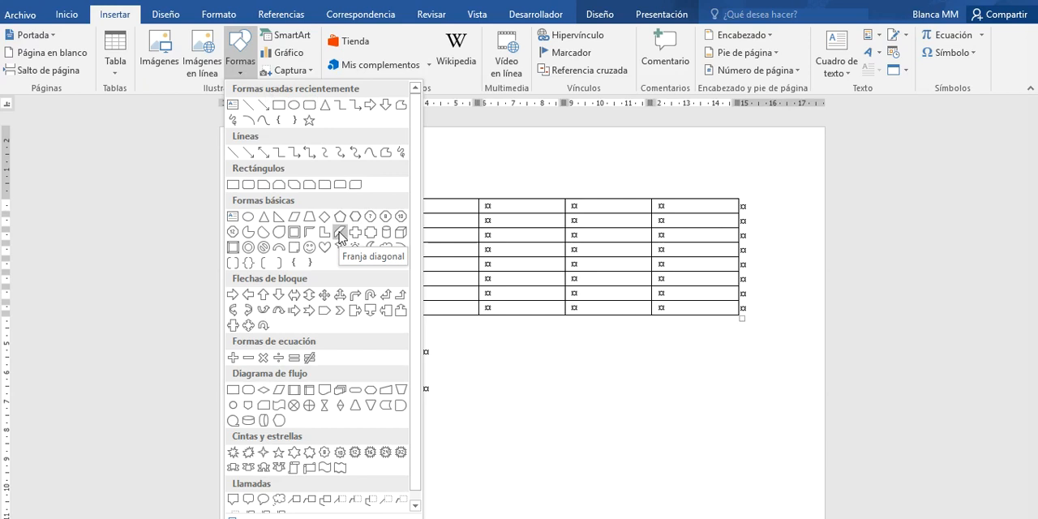
{"action": "left_click", "coordinate": [447, 243]}
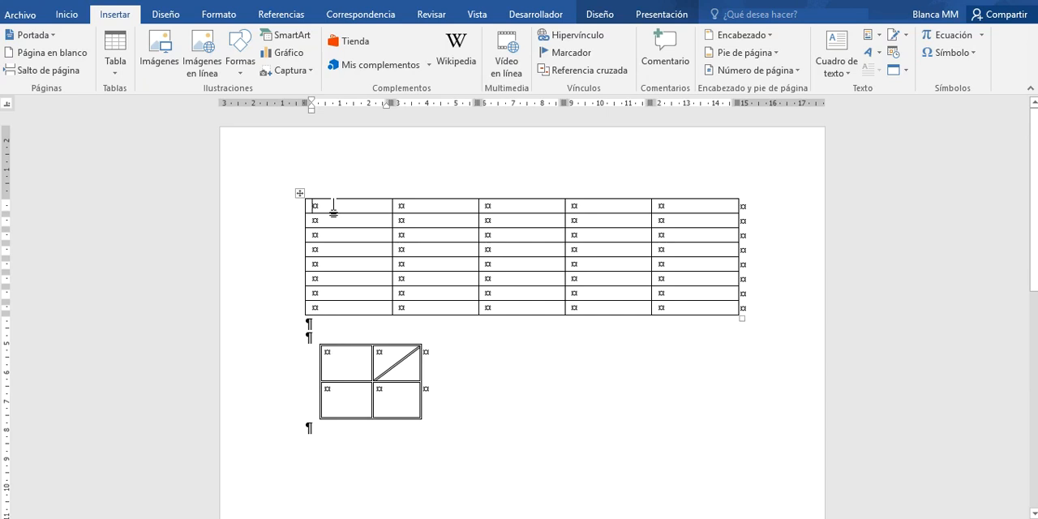
- Hide the paragraph and formatting marks in the document
{"action": "left_click", "coordinate": [69, 14]}
{"action": "left_click", "coordinate": [481, 41]}
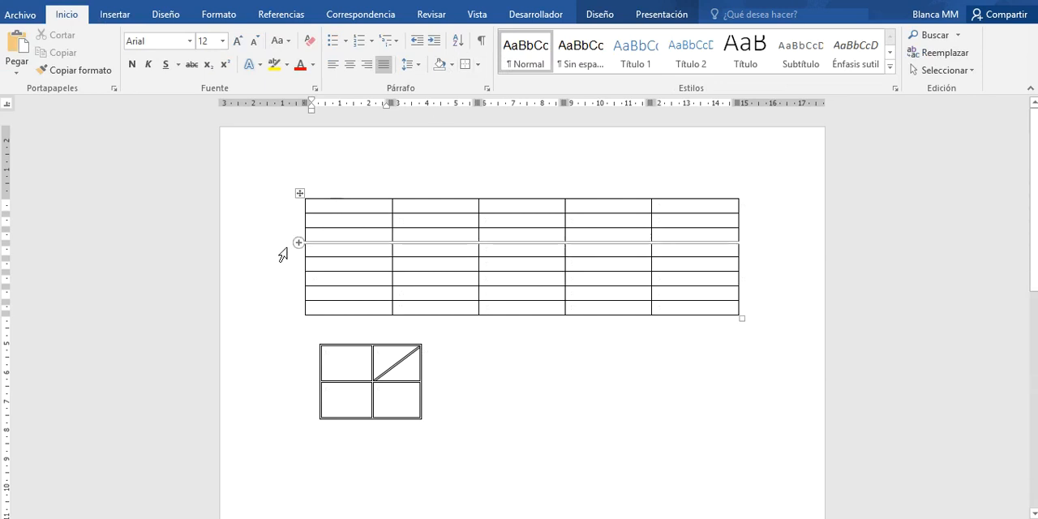
- Insert three new rows below the last three rows of the large table
{"action": "mouse_move", "coordinate": [298, 302]}
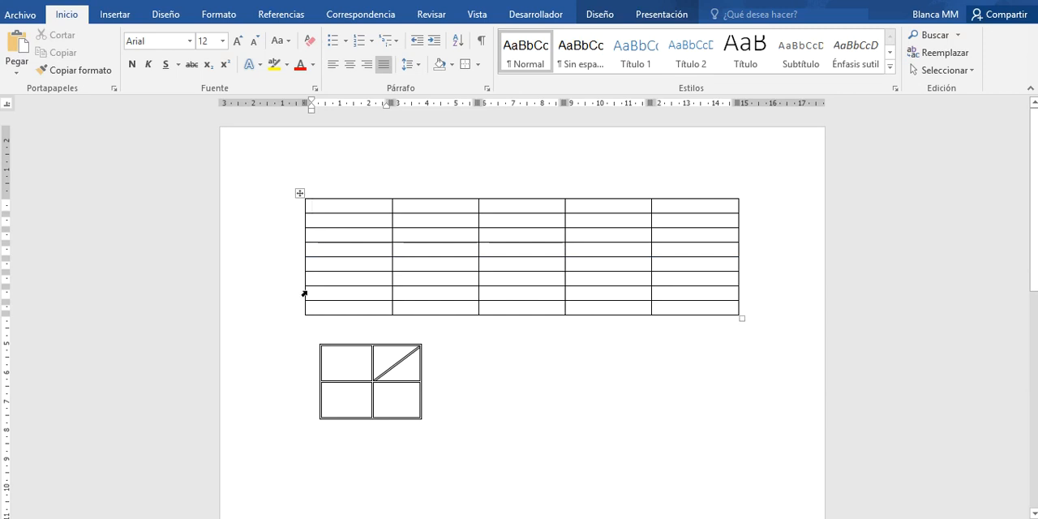
{"action": "left_click_drag", "start_coordinate": [288, 283], "coordinate": [284, 310]}
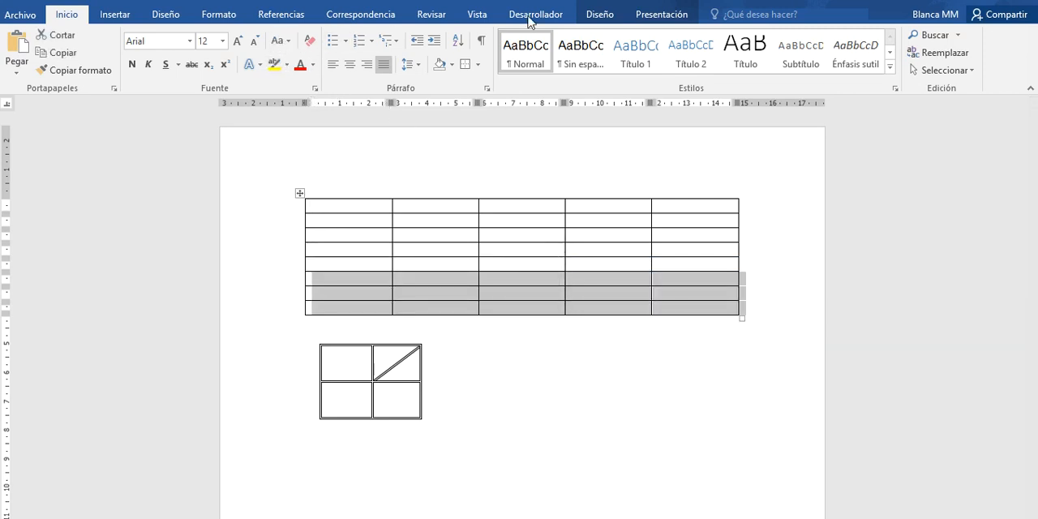
{"action": "left_click", "coordinate": [604, 15]}
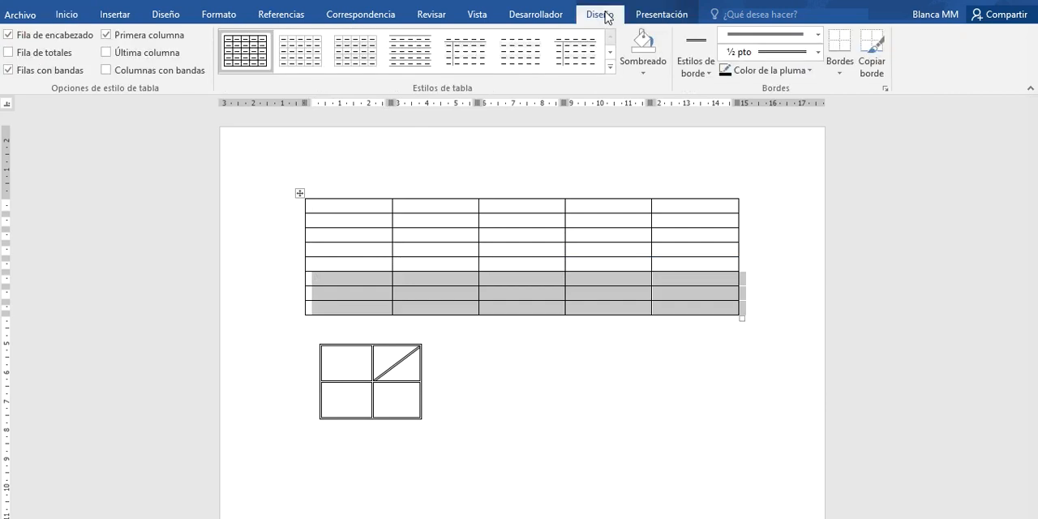
{"action": "left_click", "coordinate": [644, 16]}
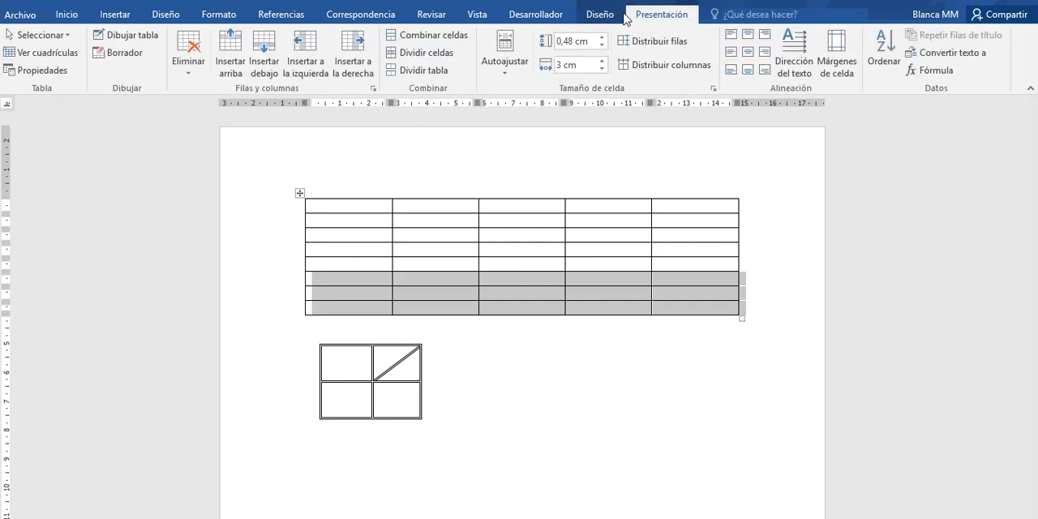
{"action": "left_click", "coordinate": [606, 16]}
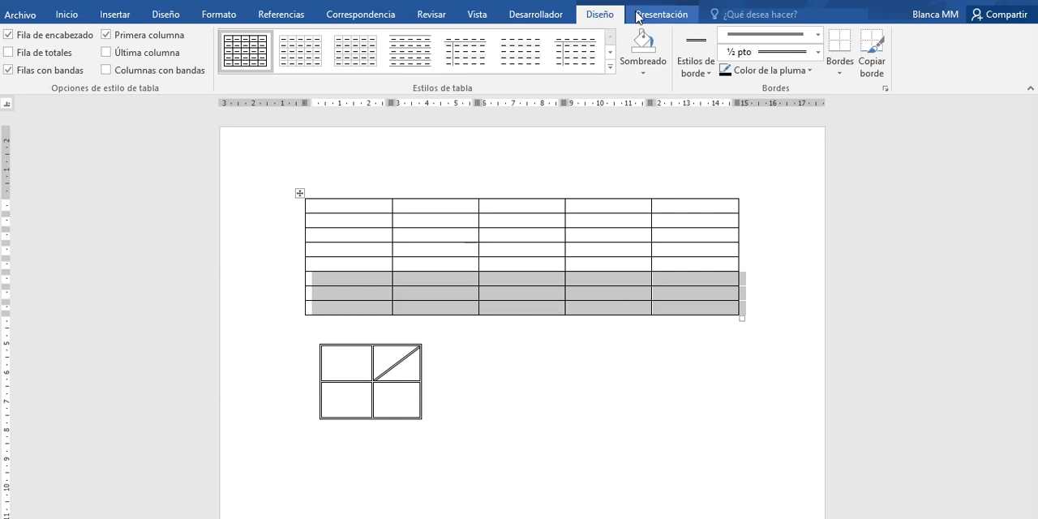
{"action": "left_click", "coordinate": [640, 18]}
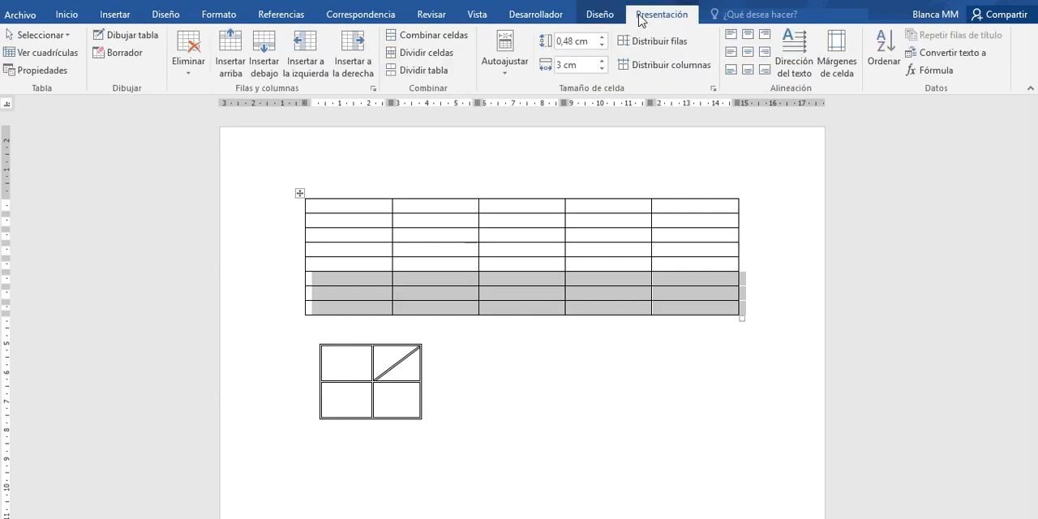
{"action": "left_click", "coordinate": [261, 52]}
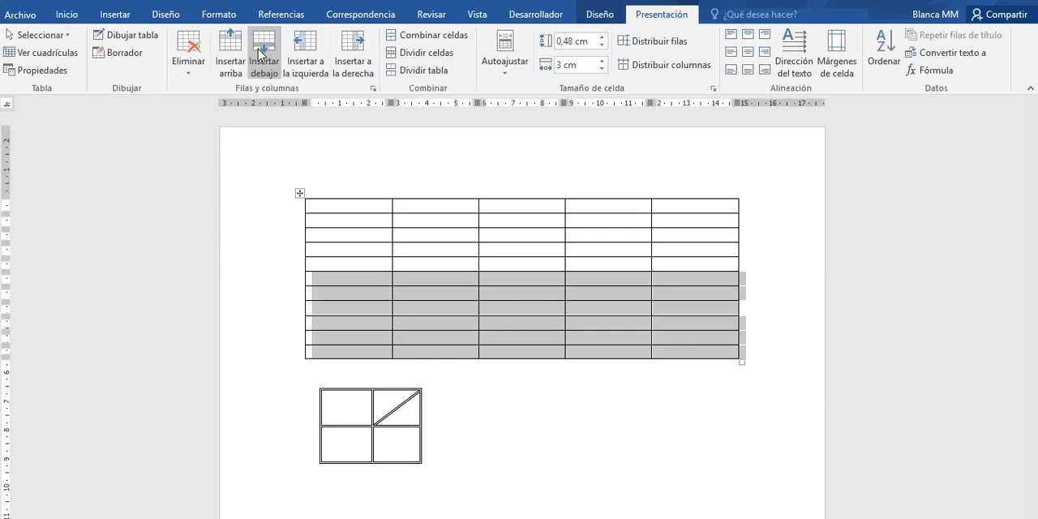
- Insert a column to the left of the large table's second column and delete the table's third column
{"action": "left_click_drag", "start_coordinate": [431, 204], "coordinate": [426, 354]}
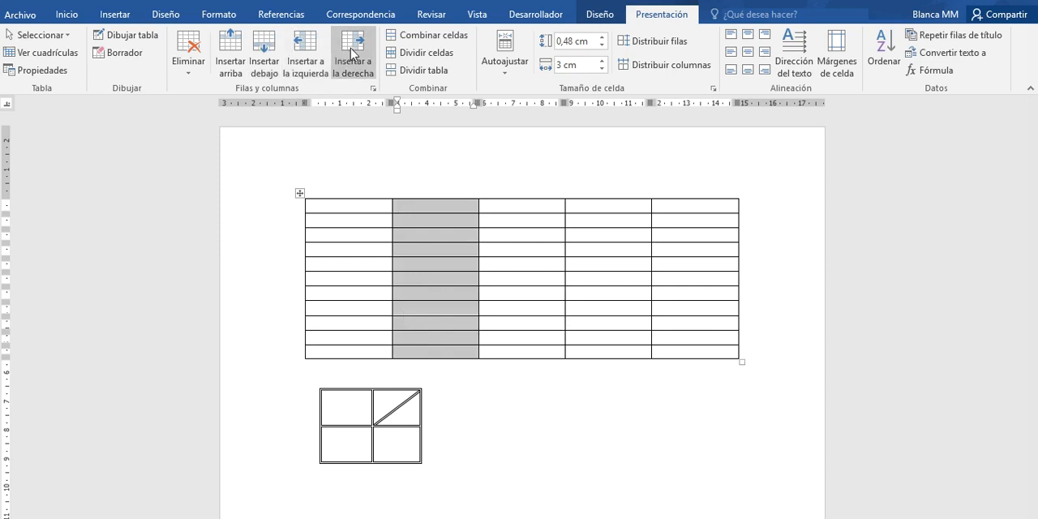
{"action": "left_click", "coordinate": [312, 50]}
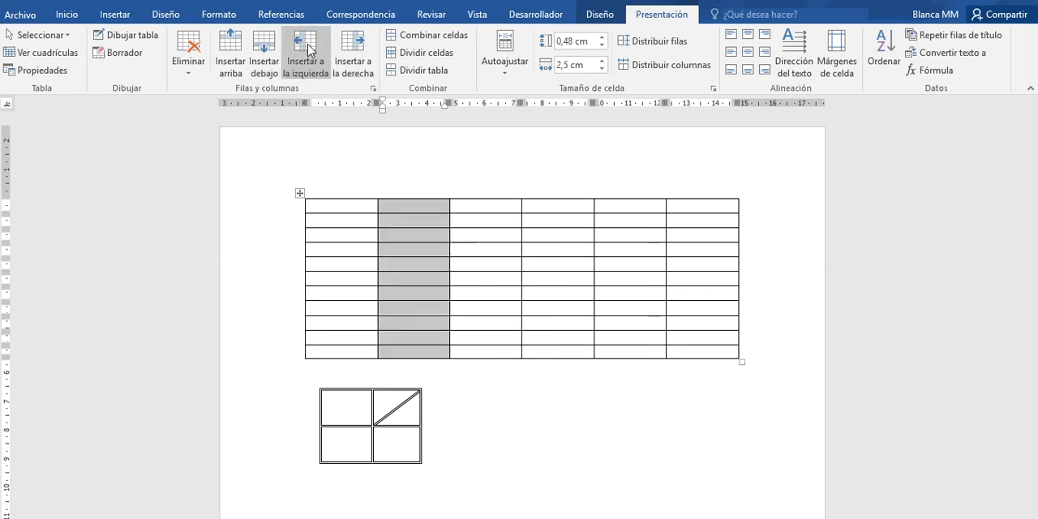
{"action": "left_click", "coordinate": [485, 209]}
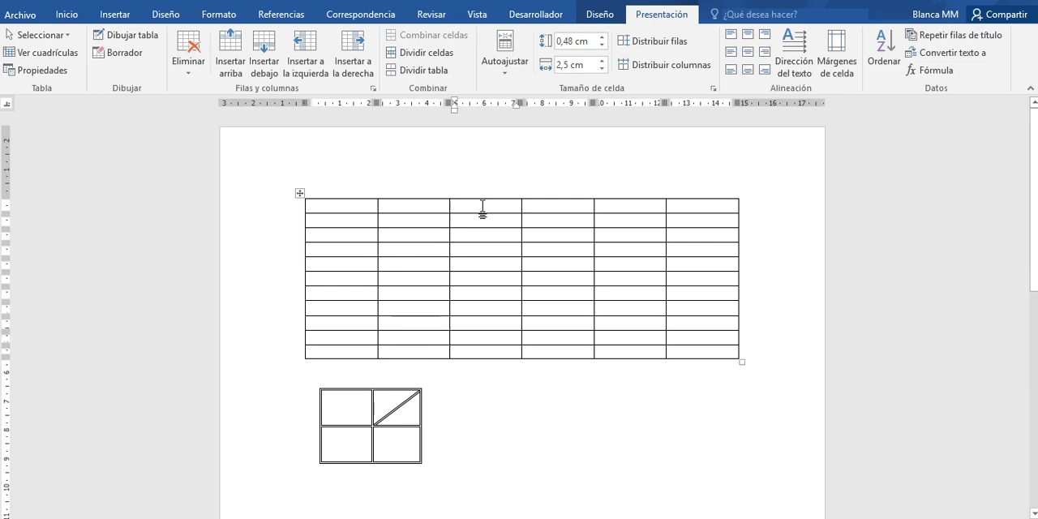
{"action": "left_click_drag", "start_coordinate": [485, 216], "coordinate": [486, 347]}
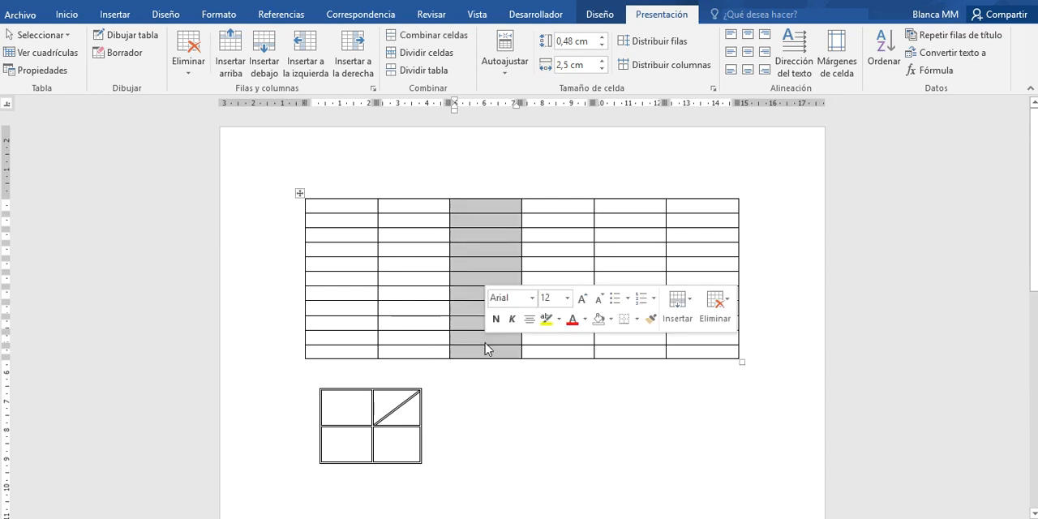
{"action": "left_click", "coordinate": [193, 77]}
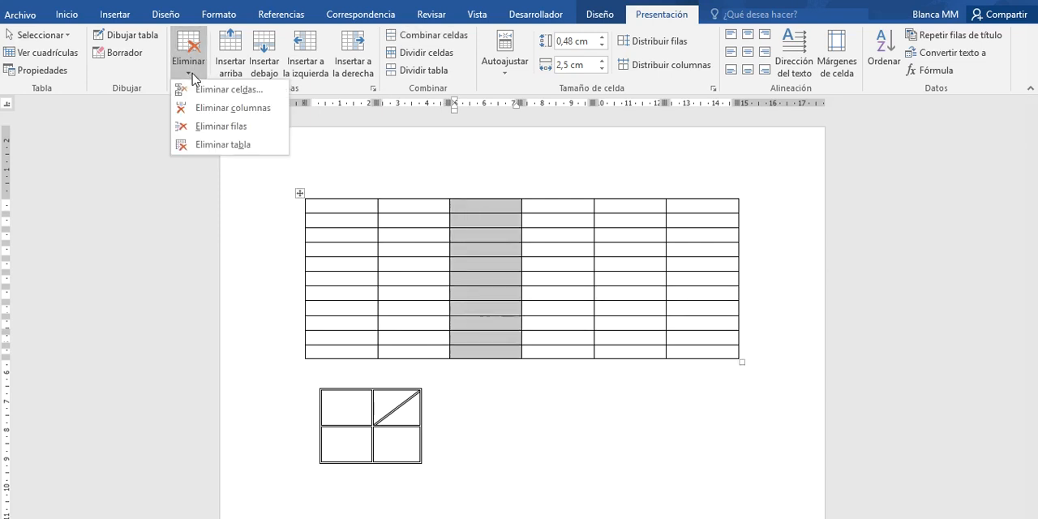
{"action": "left_click", "coordinate": [203, 108]}
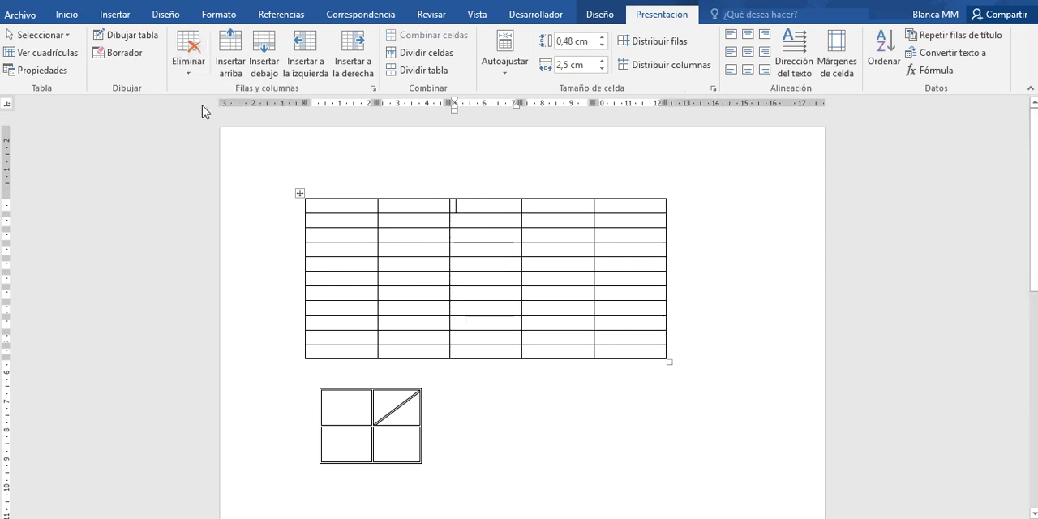
- Widen the large table's first column to about 3.5 cm and narrow its second column to about 1 cm
{"action": "mouse_move", "coordinate": [433, 189]}
{"action": "mouse_move", "coordinate": [377, 103]}
{"action": "left_mouse_down"}
{"action": "mouse_move", "coordinate": [398, 103]}
{"action": "mouse_move", "coordinate": [354, 102]}
{"action": "mouse_move", "coordinate": [406, 103]}
{"action": "left_mouse_up"}
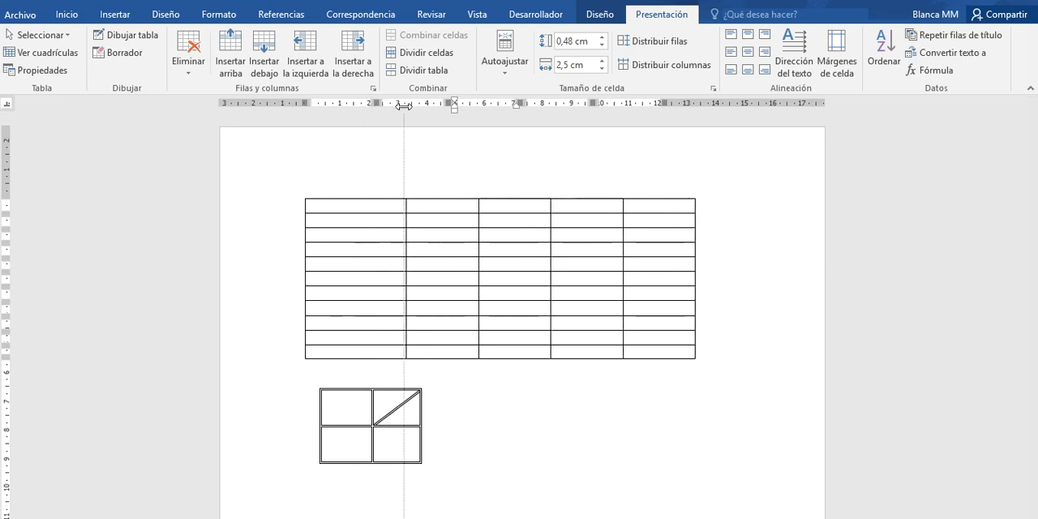
{"action": "left_click_drag", "start_coordinate": [477, 104], "coordinate": [439, 103]}
{"action": "left_click", "coordinate": [380, 249]}
{"action": "left_click", "coordinate": [376, 281]}
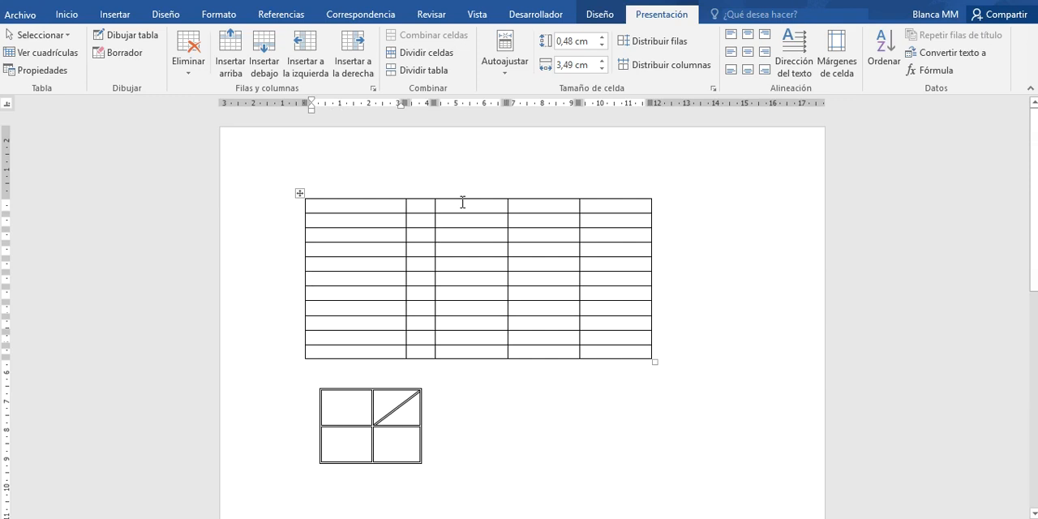
- Widen the large table's third column into the fourth, widen its last column, and make the first and fourth rows taller
{"action": "left_click_drag", "start_coordinate": [508, 218], "coordinate": [551, 219]}
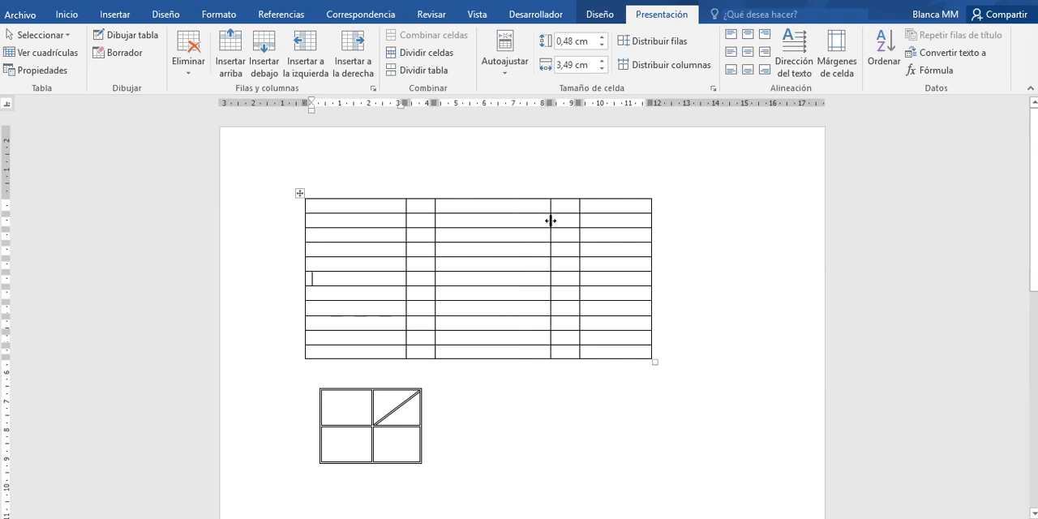
{"action": "left_click_drag", "start_coordinate": [650, 209], "coordinate": [718, 205]}
{"action": "left_click_drag", "start_coordinate": [3, 213], "coordinate": [4, 236]}
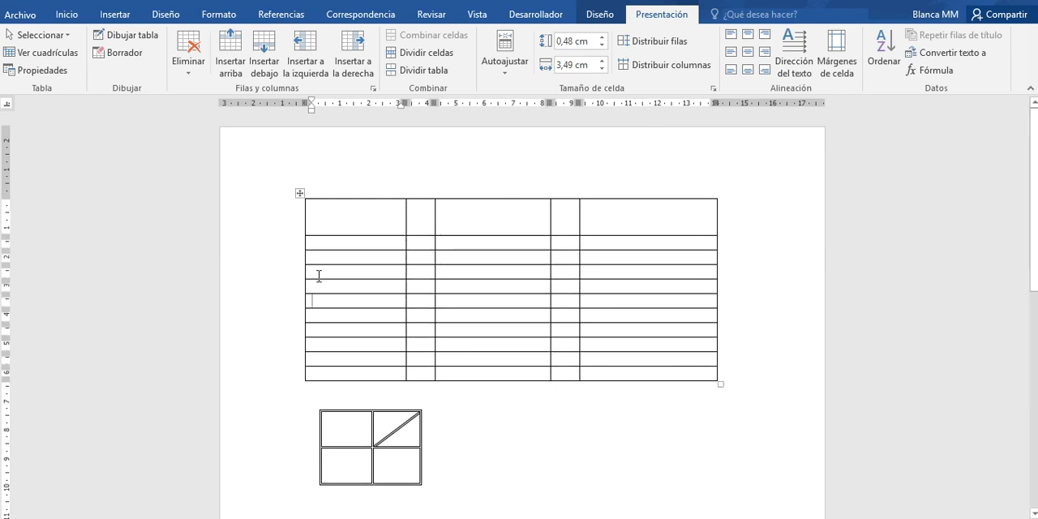
{"action": "left_click_drag", "start_coordinate": [318, 279], "coordinate": [319, 300]}
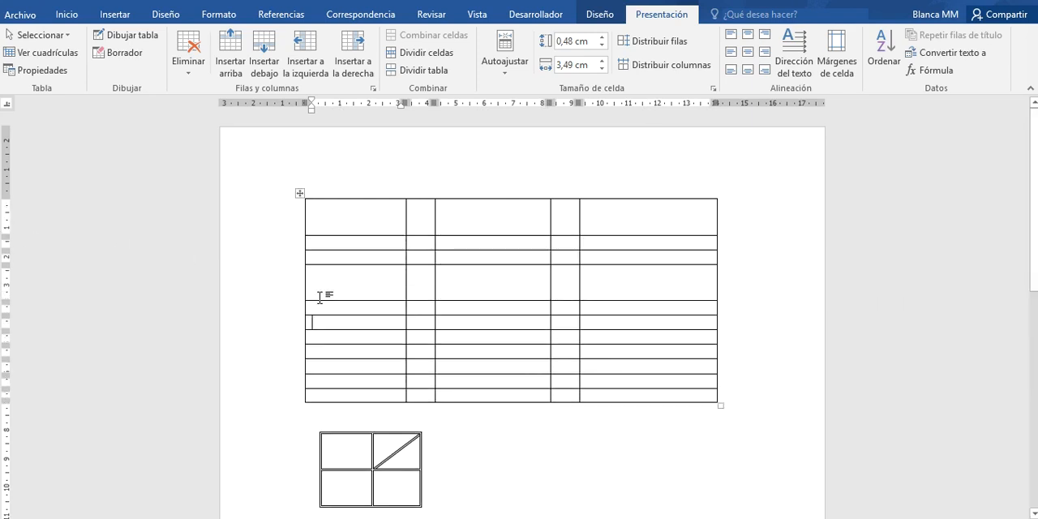
- Narrow only the last cell of the large table's second row to about 2 cm by shifting its left border
{"action": "left_click", "coordinate": [580, 246]}
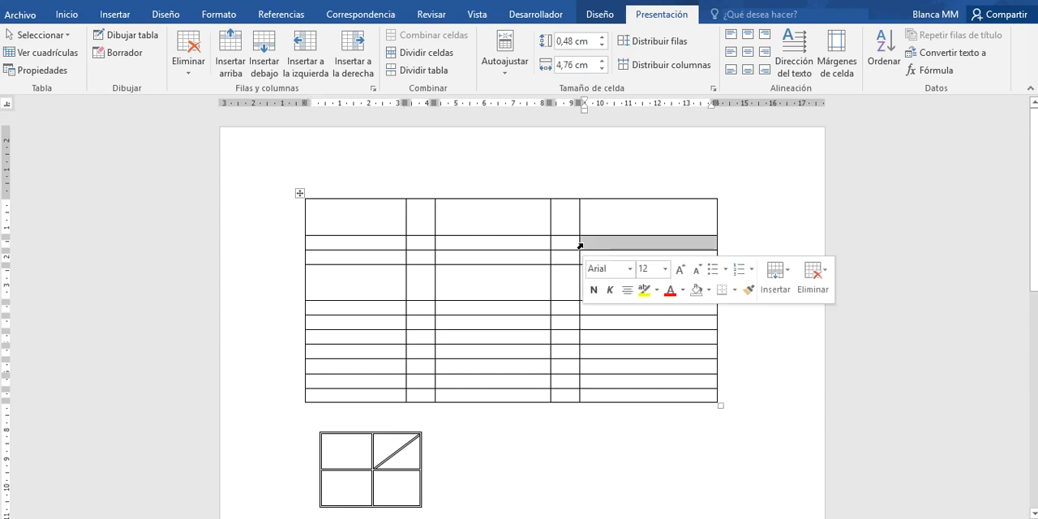
{"action": "left_click_drag", "start_coordinate": [578, 243], "coordinate": [658, 242]}
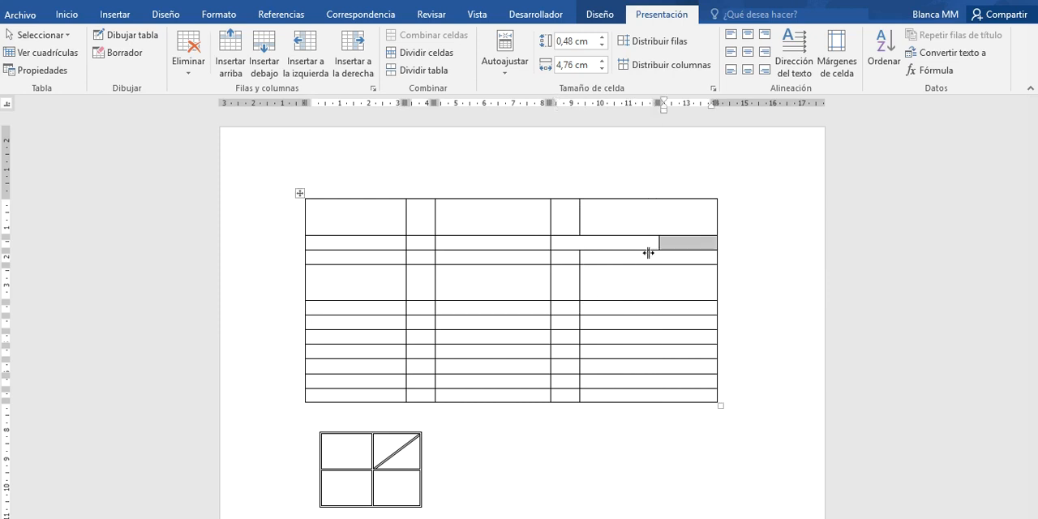
{"action": "left_click", "coordinate": [594, 280]}
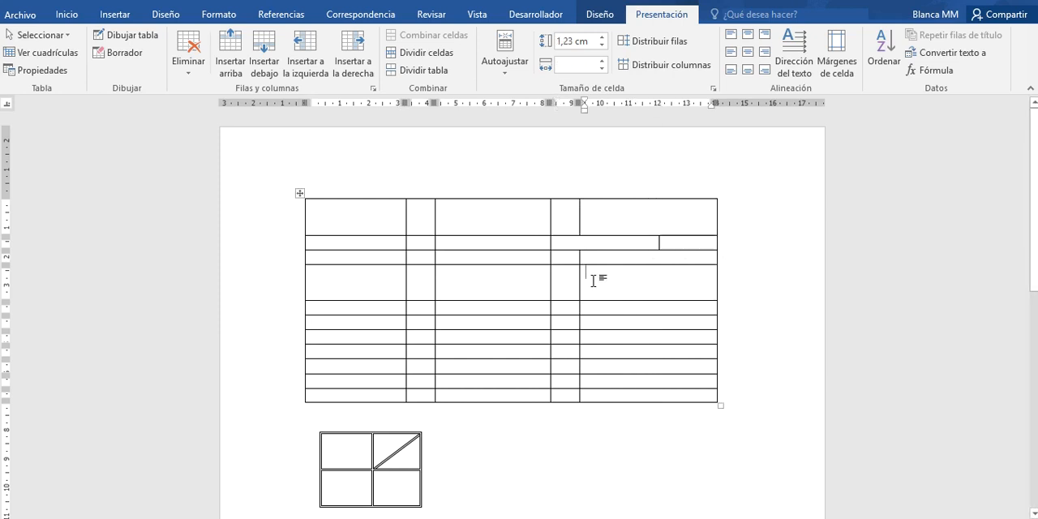
- Widen the large table's fourth column to 2.5 cm into the third, and extend only its fourth-row cell about 1 cm further left
{"action": "left_click_drag", "start_coordinate": [550, 289], "coordinate": [508, 291]}
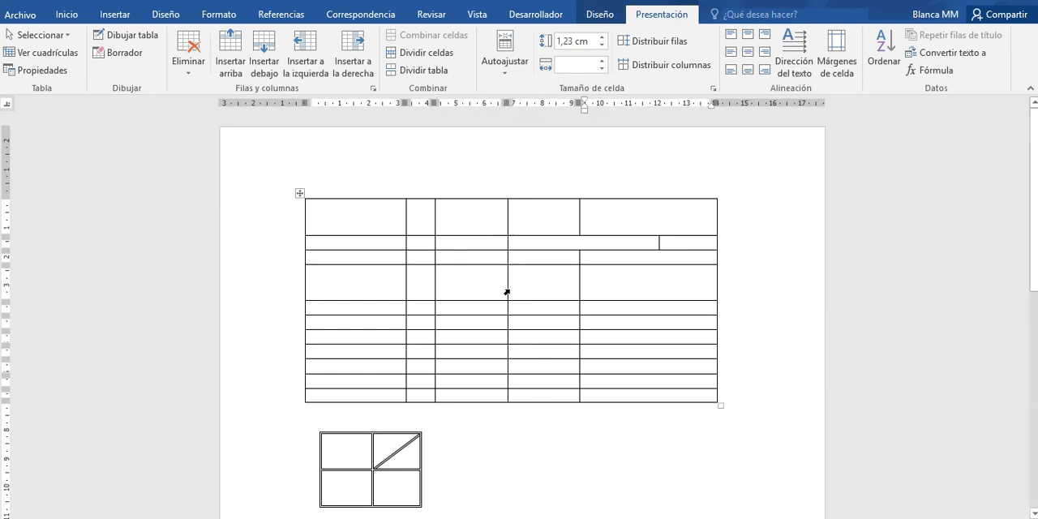
{"action": "left_click", "coordinate": [507, 292]}
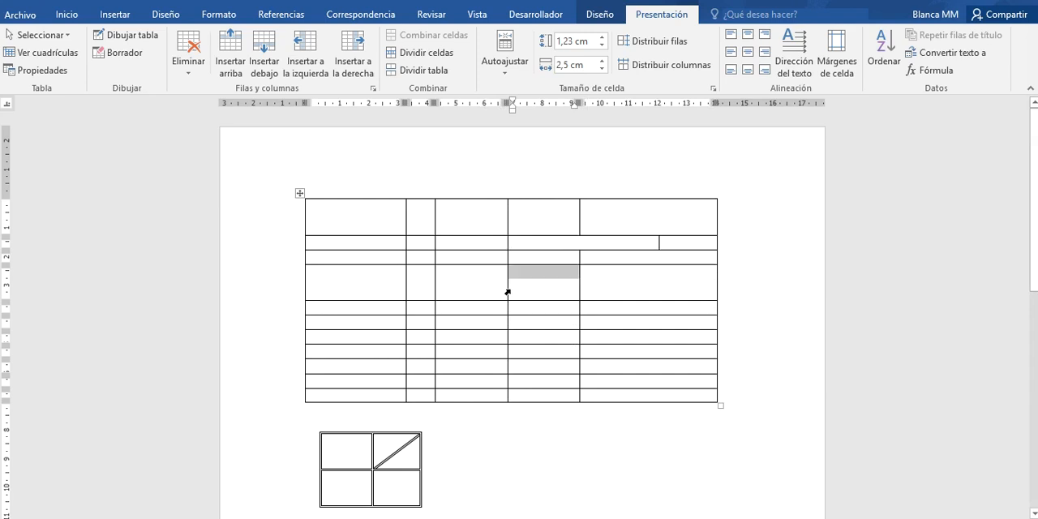
{"action": "left_click_drag", "start_coordinate": [507, 287], "coordinate": [477, 289]}
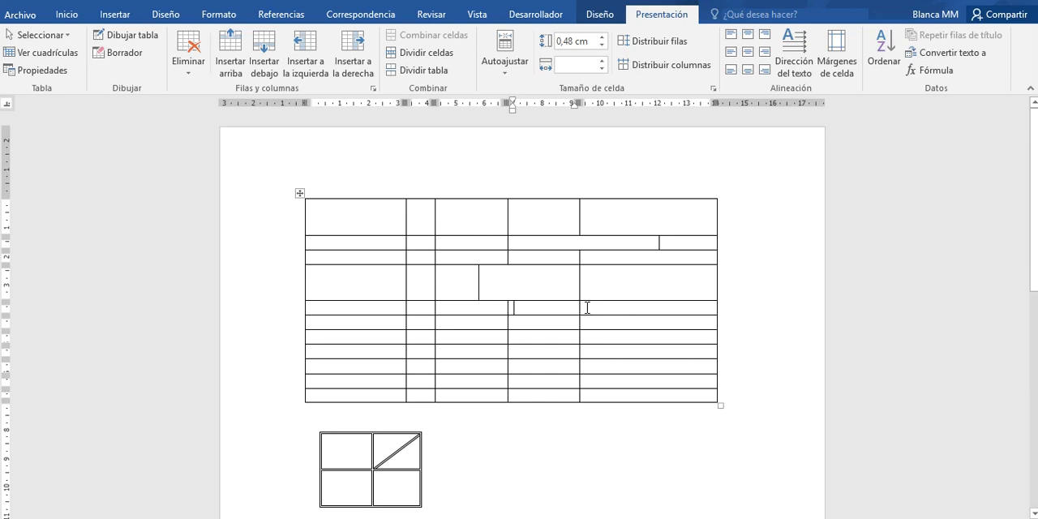
- Split the last cell of the large table's fifth row into four columns and one row
{"action": "left_click", "coordinate": [583, 309]}
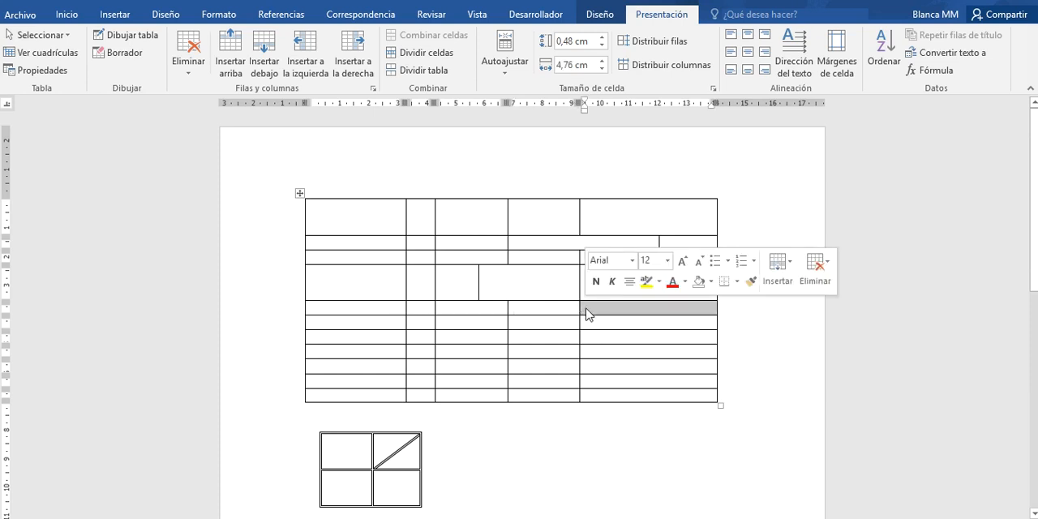
{"action": "left_click", "coordinate": [434, 59]}
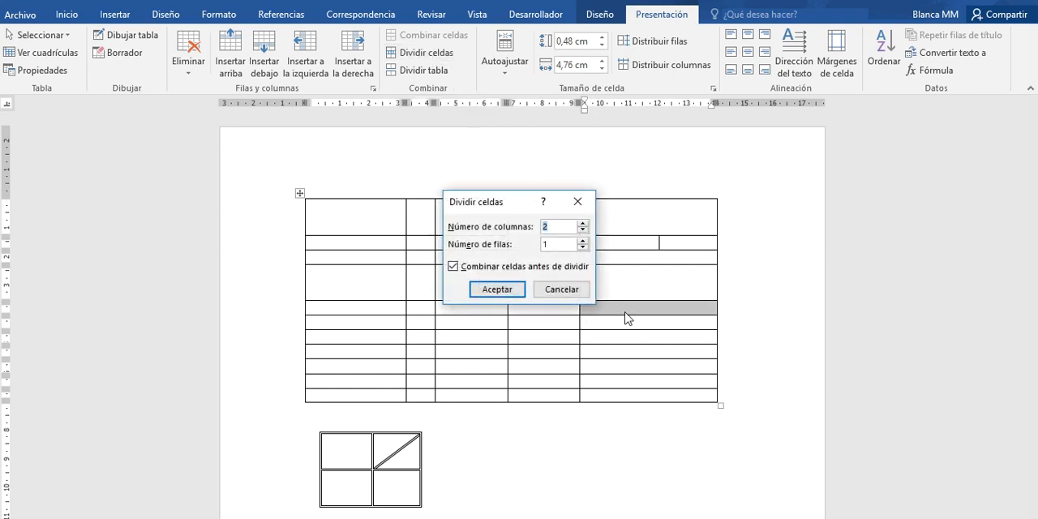
{"action": "left_click", "coordinate": [582, 224]}
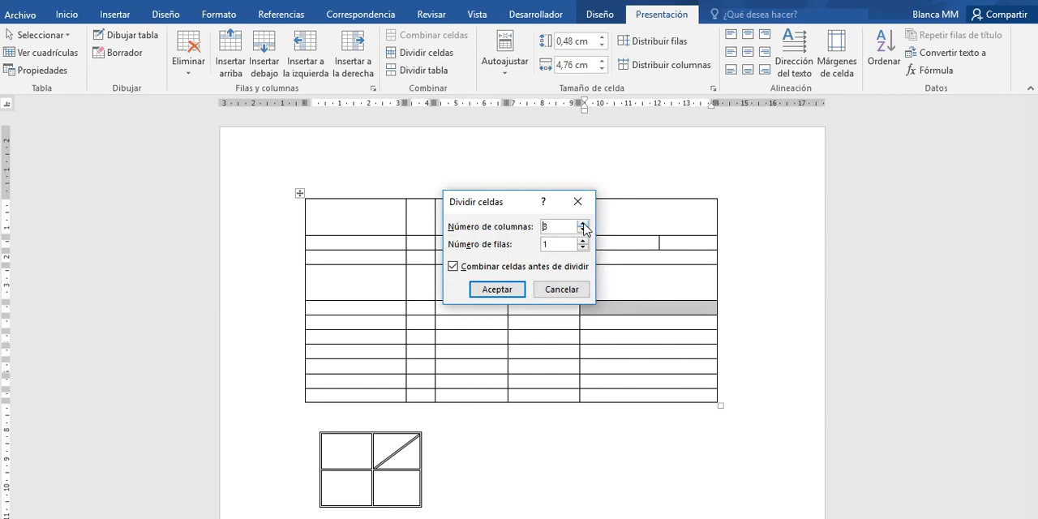
{"action": "left_click", "coordinate": [496, 290]}
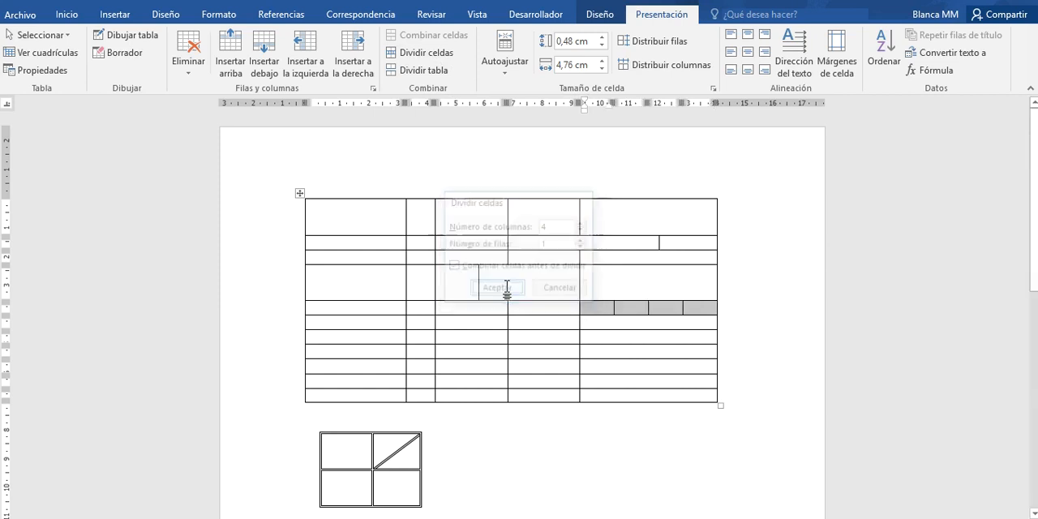
- Merge the cells of the large table's eighth row from the second column through the last one
{"action": "left_click", "coordinate": [599, 324]}
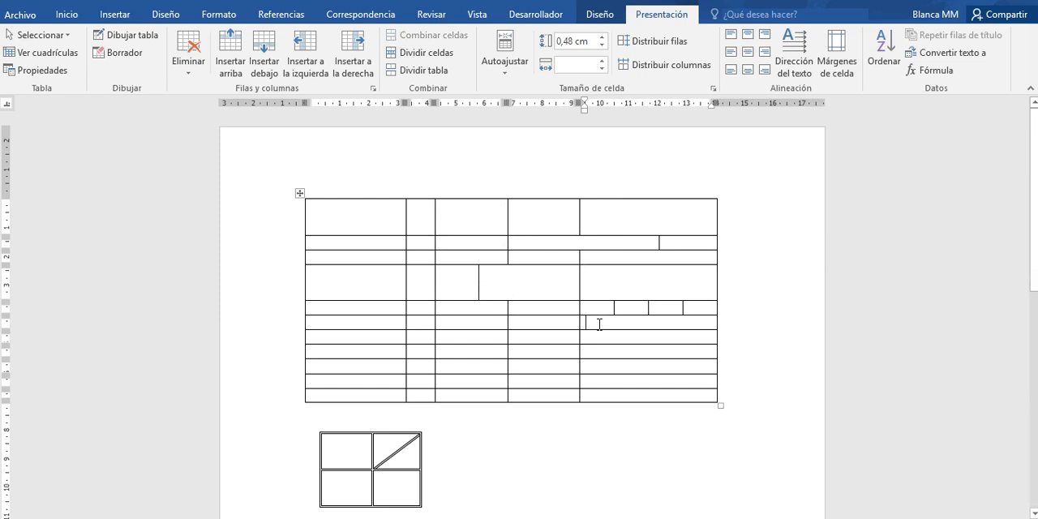
{"action": "left_click_drag", "start_coordinate": [423, 352], "coordinate": [610, 350]}
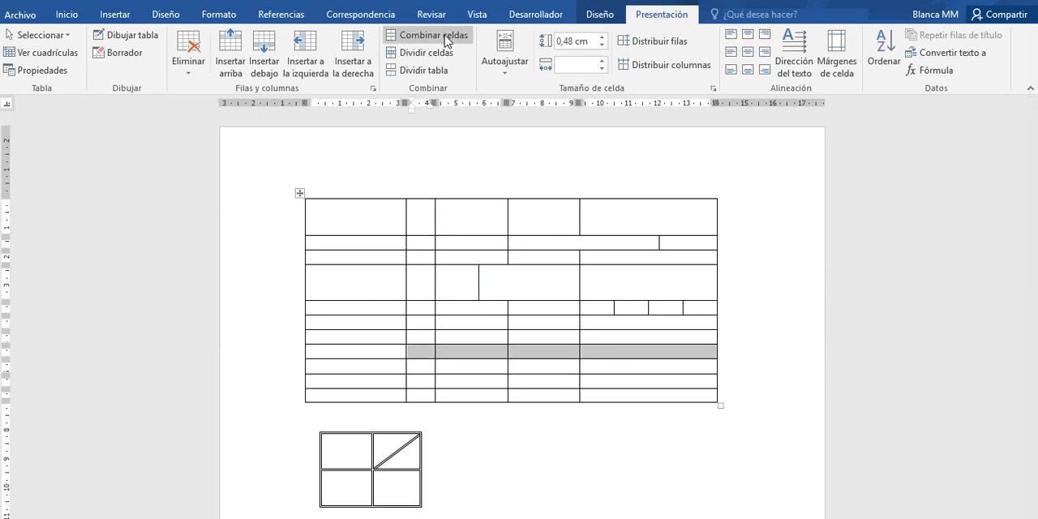
{"action": "left_click", "coordinate": [445, 37]}
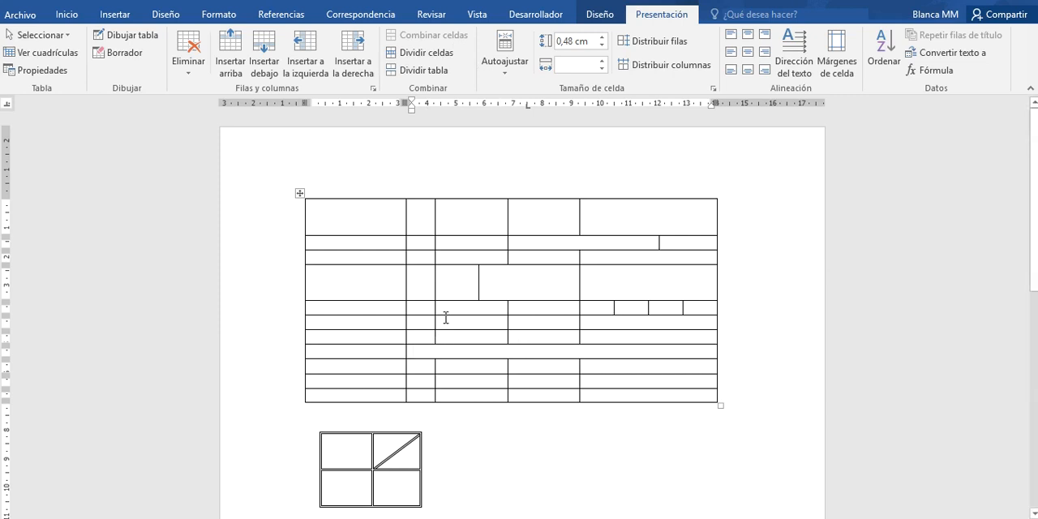
- Remove all borders from the second cell of the large table's fourth row, using the None border setting
{"action": "left_click", "coordinate": [407, 289]}
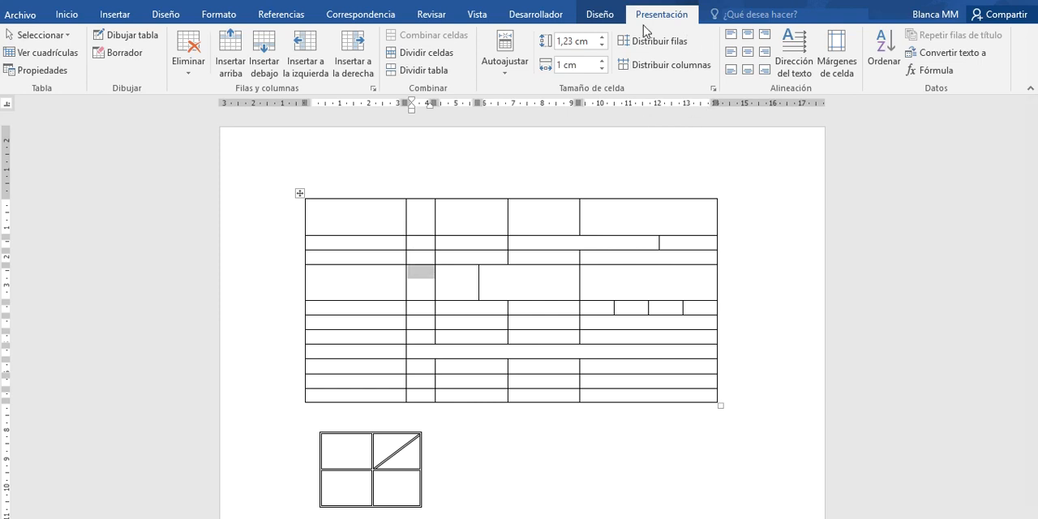
{"action": "left_click", "coordinate": [602, 16]}
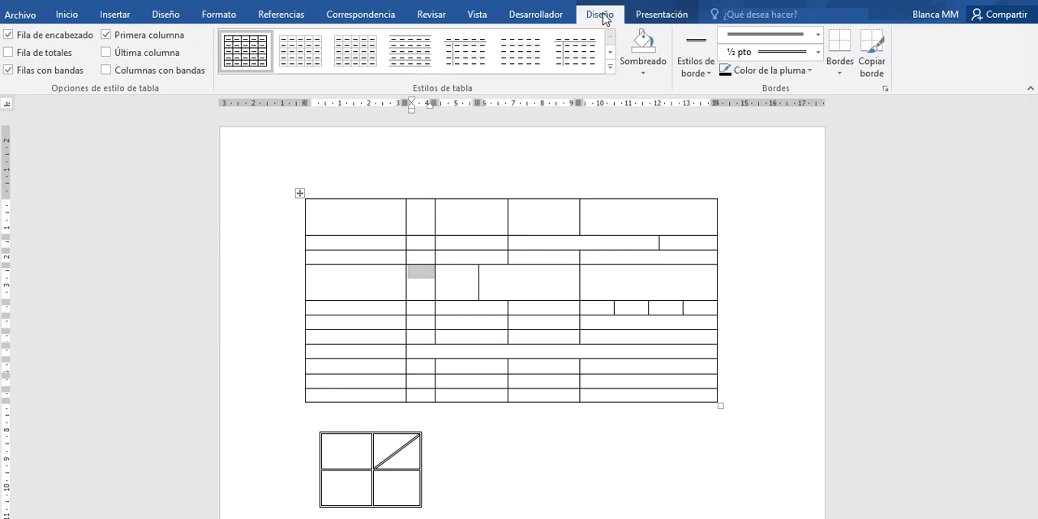
{"action": "left_click", "coordinate": [840, 72]}
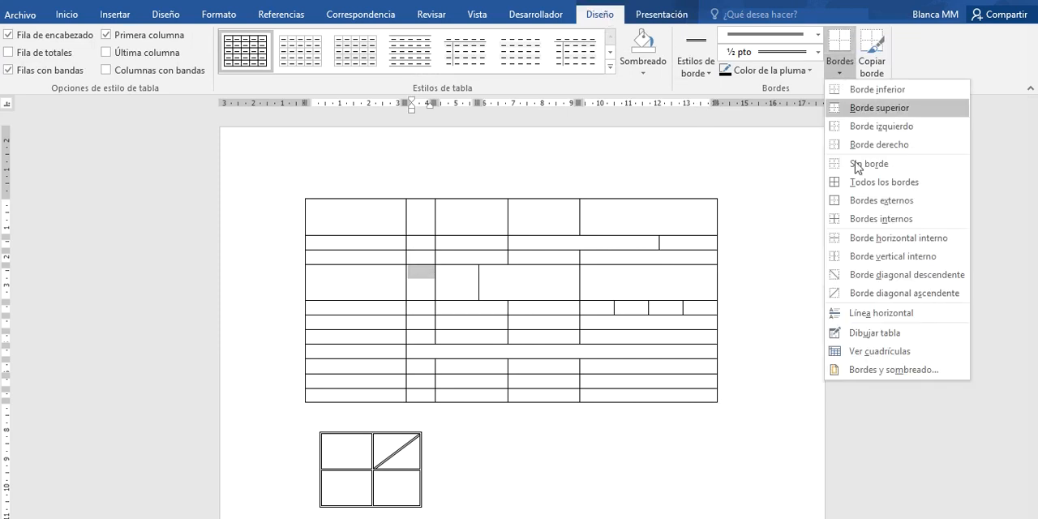
{"action": "left_click", "coordinate": [865, 371]}
{"action": "left_click", "coordinate": [324, 159]}
{"action": "left_click", "coordinate": [633, 400]}
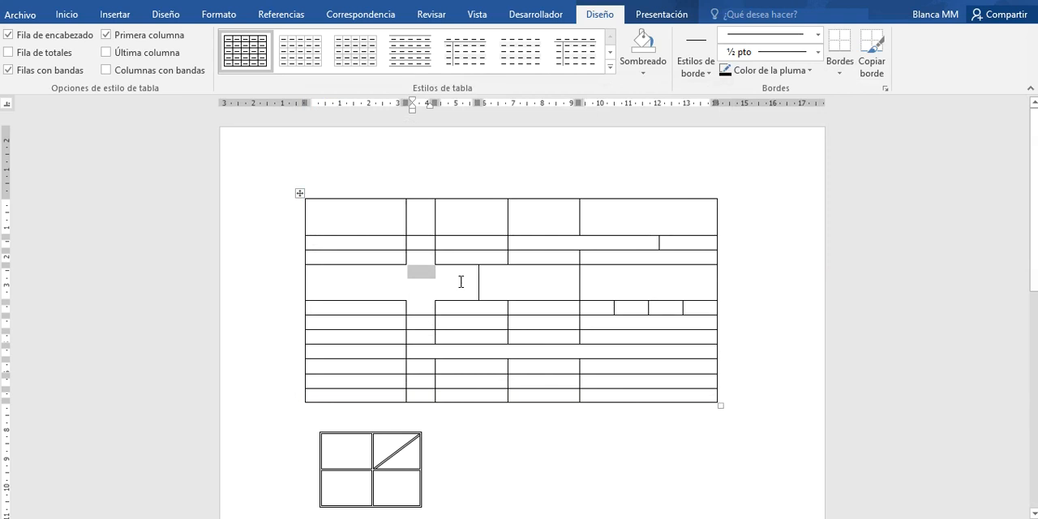
- Display the table gridlines so that cell edges without borders are outlined
{"action": "left_click", "coordinate": [461, 282]}
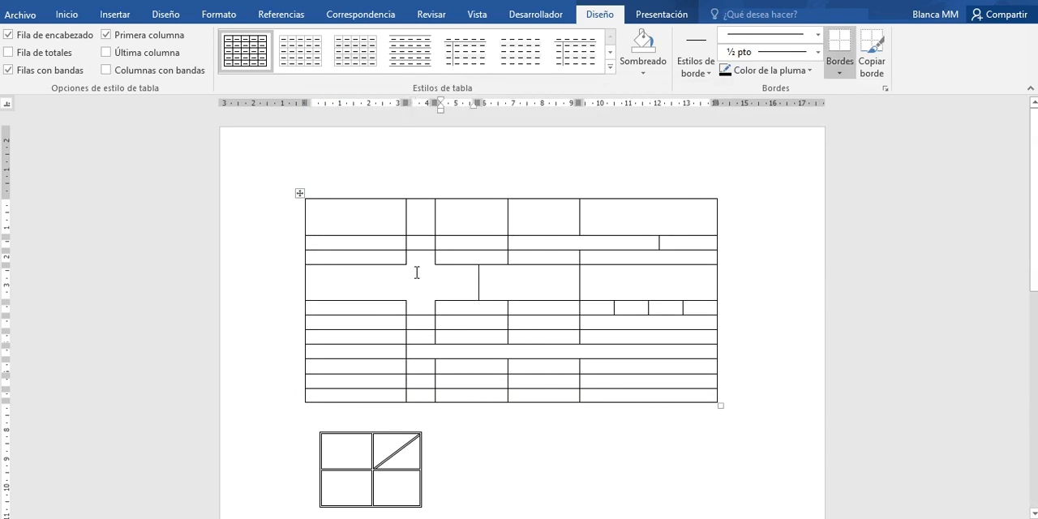
{"action": "left_click", "coordinate": [654, 15]}
{"action": "left_click", "coordinate": [39, 58]}
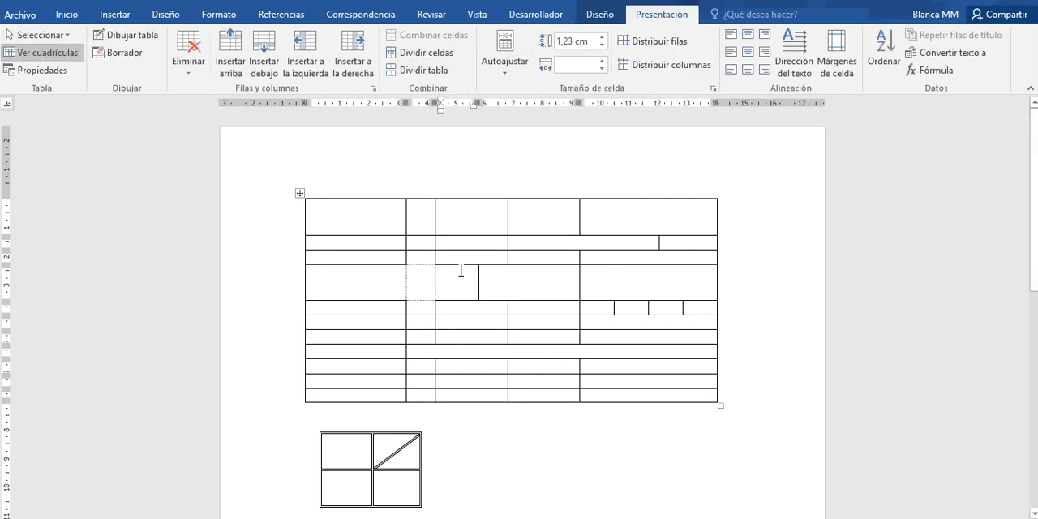
- Check that the borderless cell and its two neighbours in the fourth row are still separate cells
{"action": "left_click", "coordinate": [418, 280]}
{"action": "left_click_drag", "start_coordinate": [382, 279], "coordinate": [444, 283]}
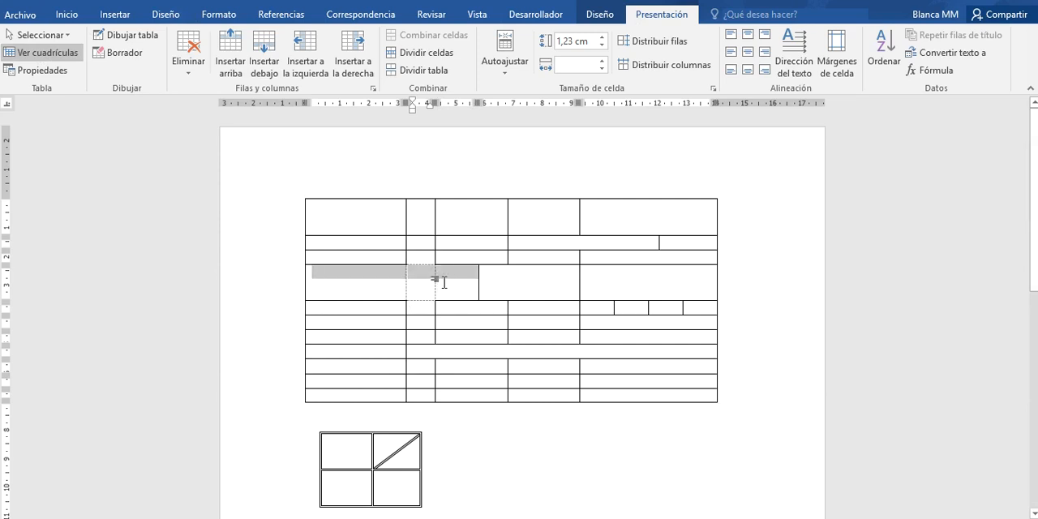
{"action": "left_click", "coordinate": [527, 353]}
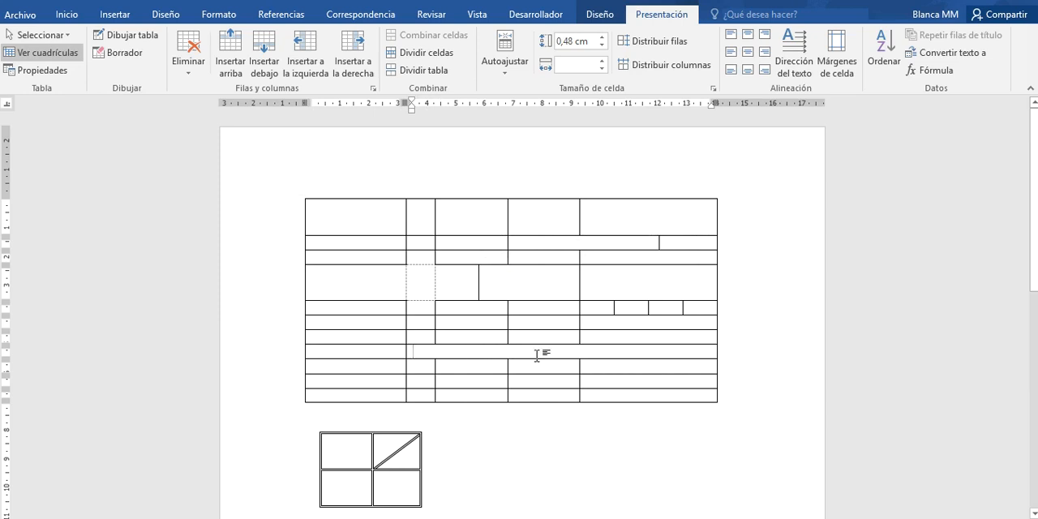
{"action": "left_click", "coordinate": [359, 287]}
{"action": "left_click", "coordinate": [419, 287]}
{"action": "left_click", "coordinate": [445, 284]}
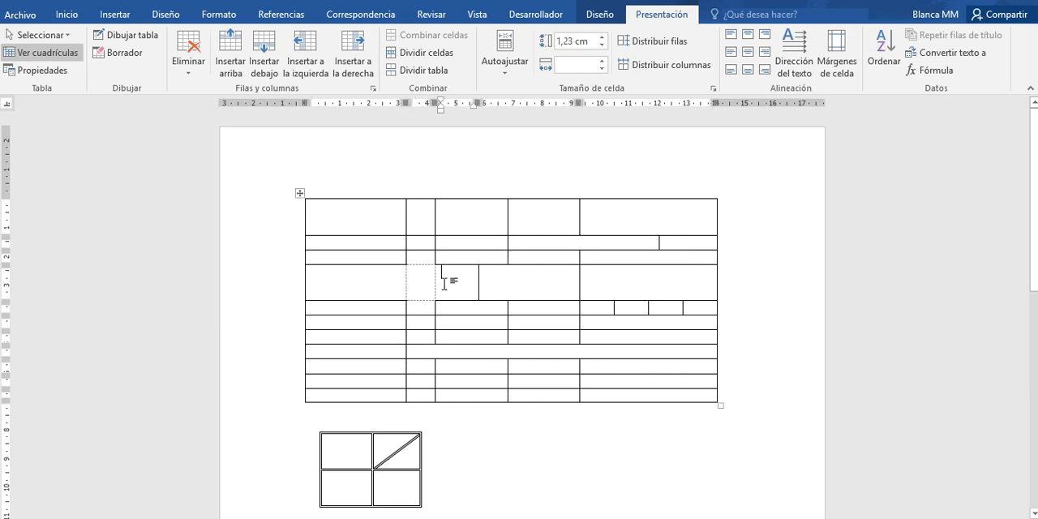
{"action": "left_click", "coordinate": [418, 282]}
- Add a new line below the large table and write "Nombre" followed by a row of dots
{"action": "scroll", "coordinate": [1030, 180], "scroll_direction": "down", "scroll_amount": 1}
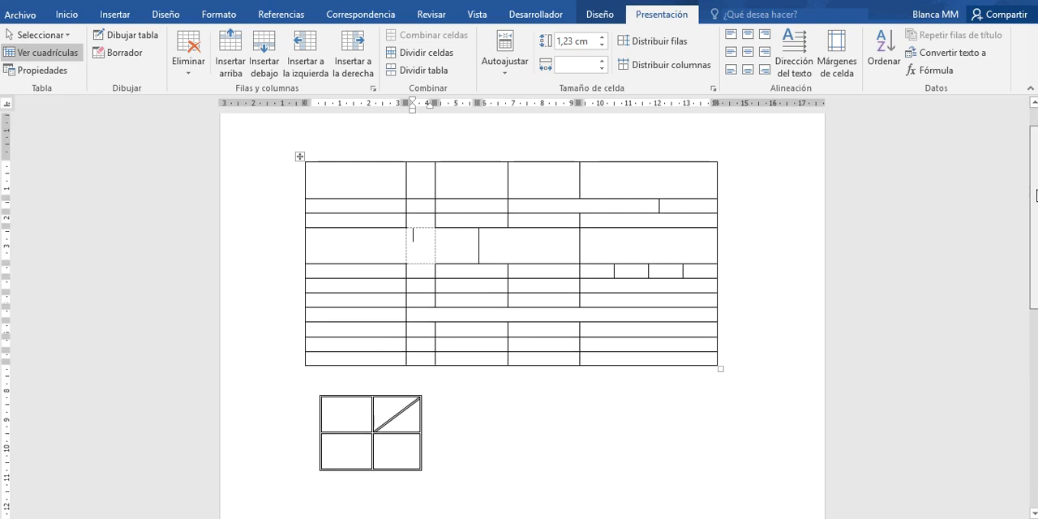
{"action": "left_click", "coordinate": [370, 359]}
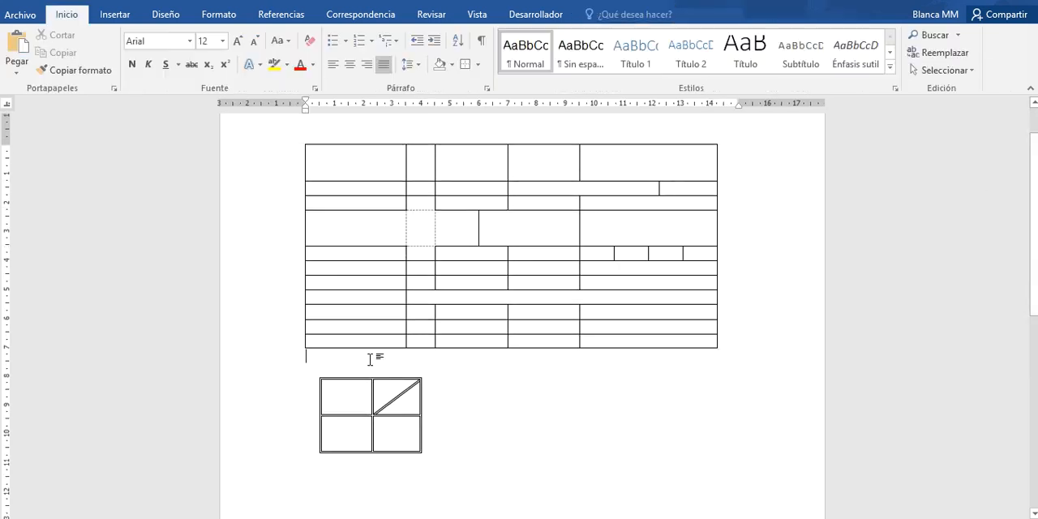
{"action": "key", "text": "Return"}
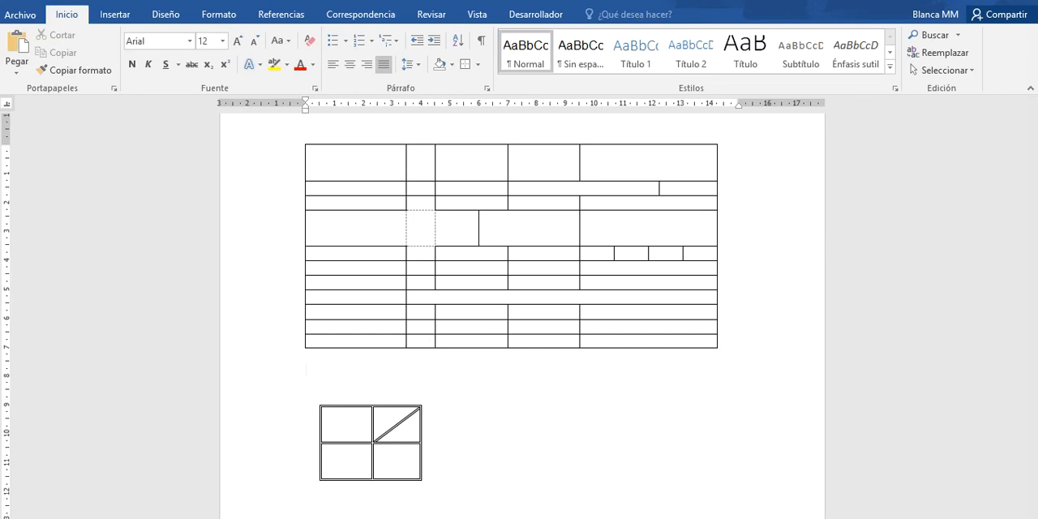
{"action": "type", "text": "NO"}
{"action": "key", "text": "BackSpace"}
{"action": "type", "text": "ombre"}
{"action": "type", "text": "..............."}
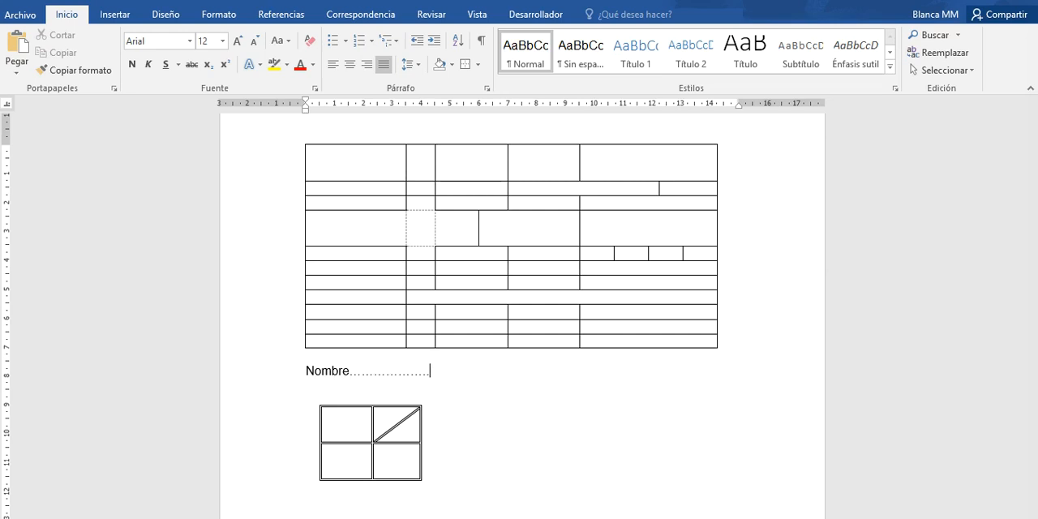
- Add a line below Nombre reading "Apellido" followed by a row of hyphens
{"action": "key", "text": "Return"}
{"action": "type", "text": "Ap"}
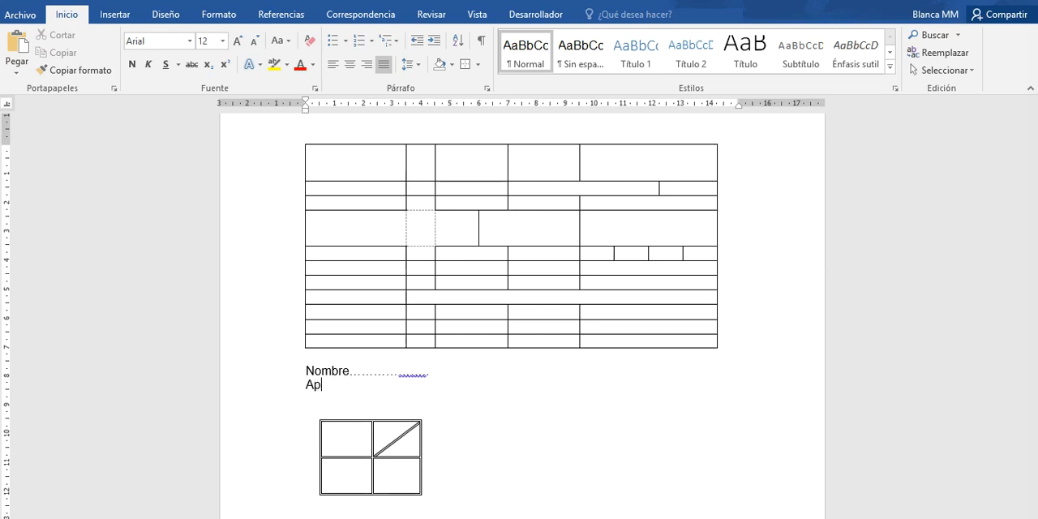
{"action": "type", "text": "ellido-----------------------"}
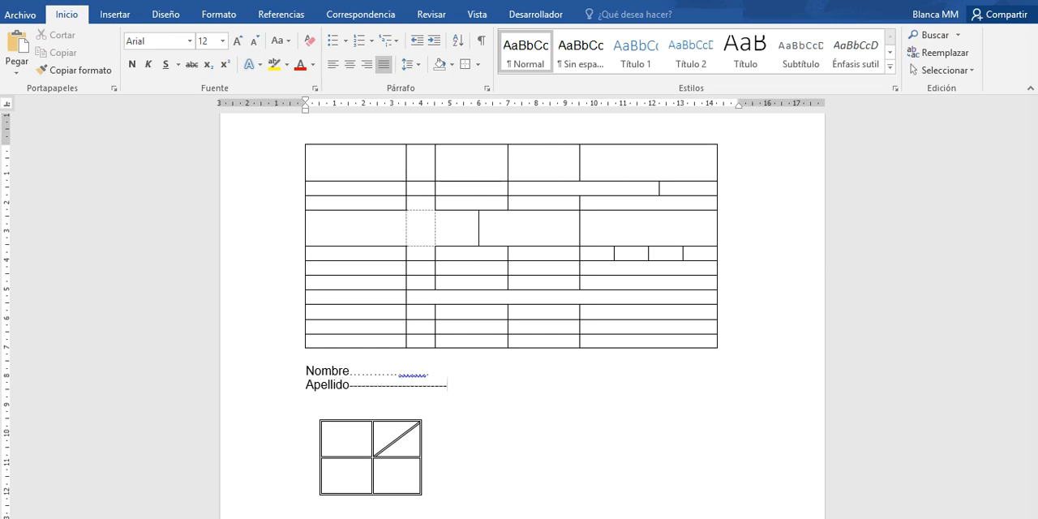
- Append "DNI" and another row of dots to the end of the Nombre line
{"action": "left_click", "coordinate": [446, 369]}
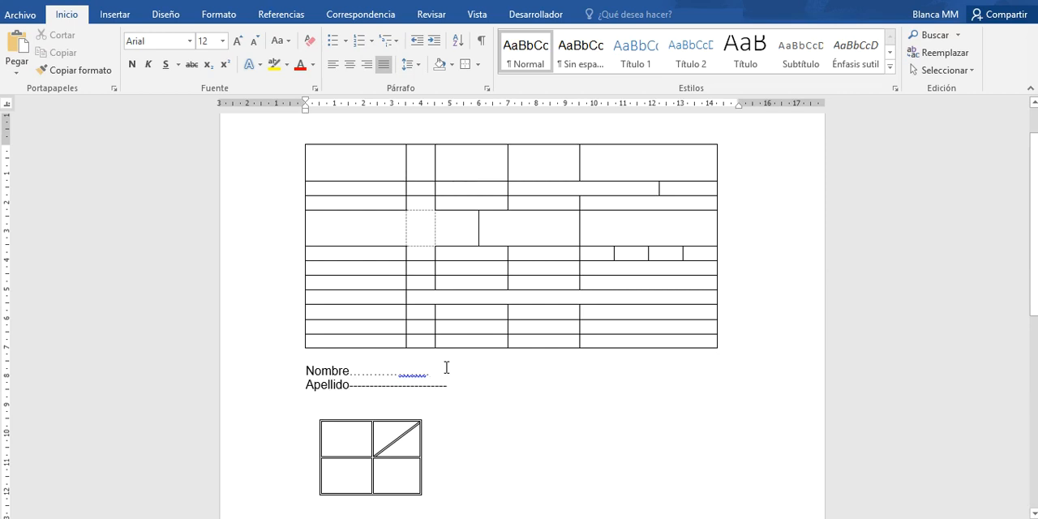
{"action": "type", "text": "DNIR"}
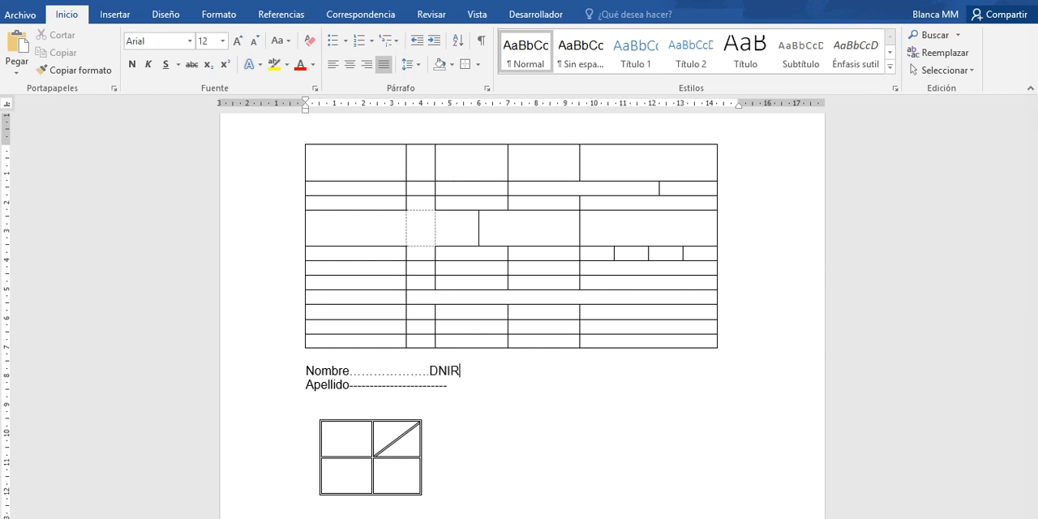
{"action": "key", "text": "BackSpace"}
{"action": "type", "text": "................"}
- Insert the filler text "DGTRETGDVTRE" within the dots after Nombre and "FSDSVGSFDGVSFDGSFD" within the dots after DNI
{"action": "left_click", "coordinate": [374, 371]}
{"action": "type", "text": "D"}
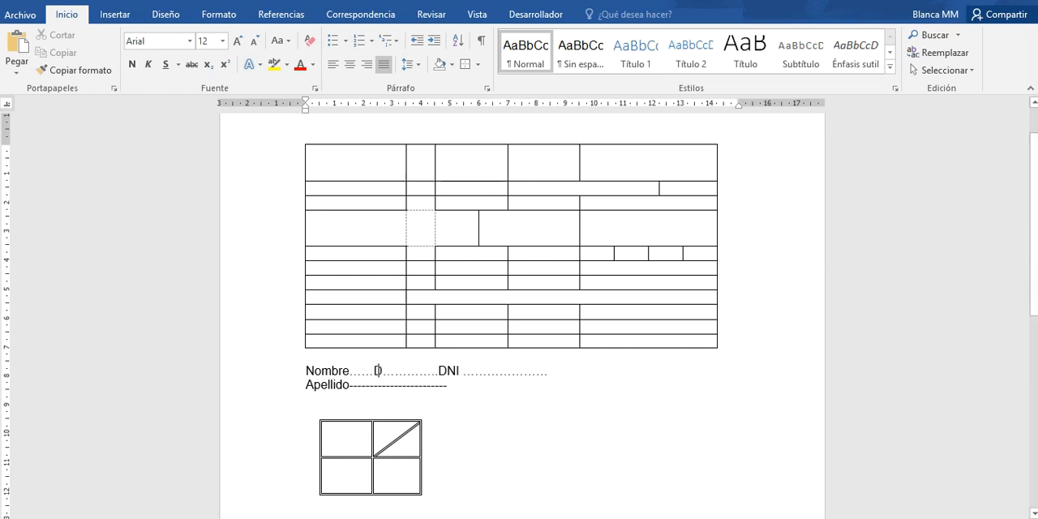
{"action": "type", "text": "GTRETGDVTRE"}
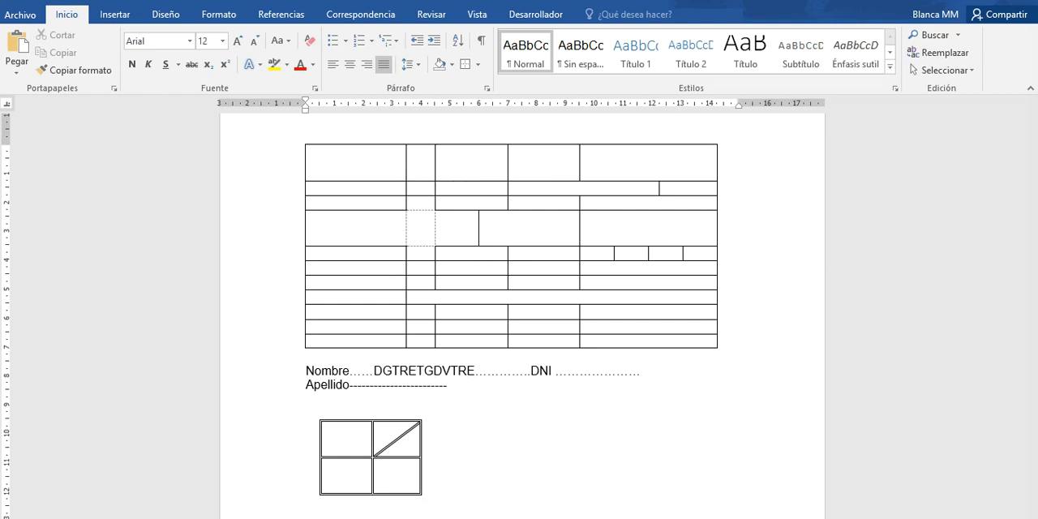
{"action": "left_click", "coordinate": [578, 372]}
{"action": "type", "text": "FSDSVGSFDGVSFDGSFD"}
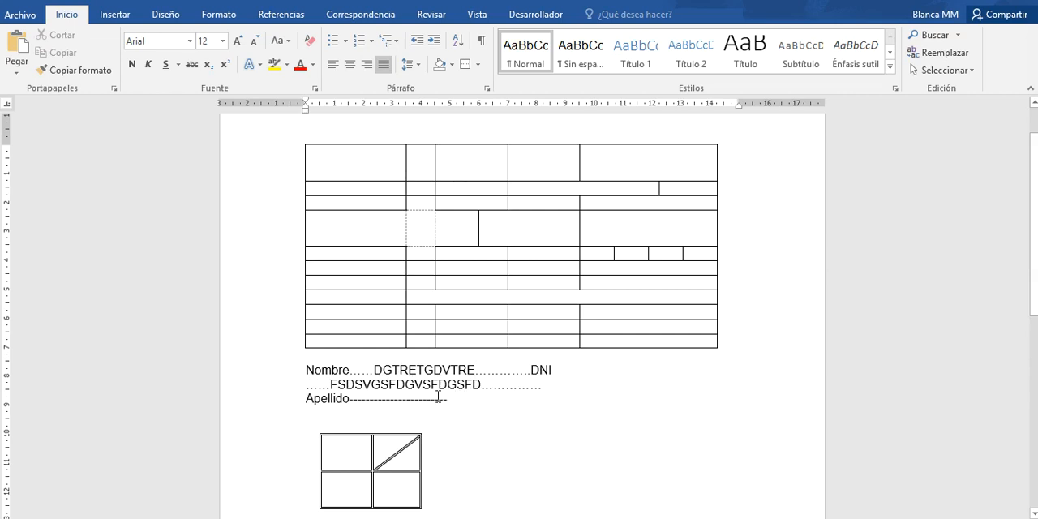
- Insert a 2x2 table below the Apellido line, leaving an empty line between them
{"action": "left_click", "coordinate": [458, 398]}
{"action": "key", "text": "Return"}
{"action": "key", "text": "Return"}
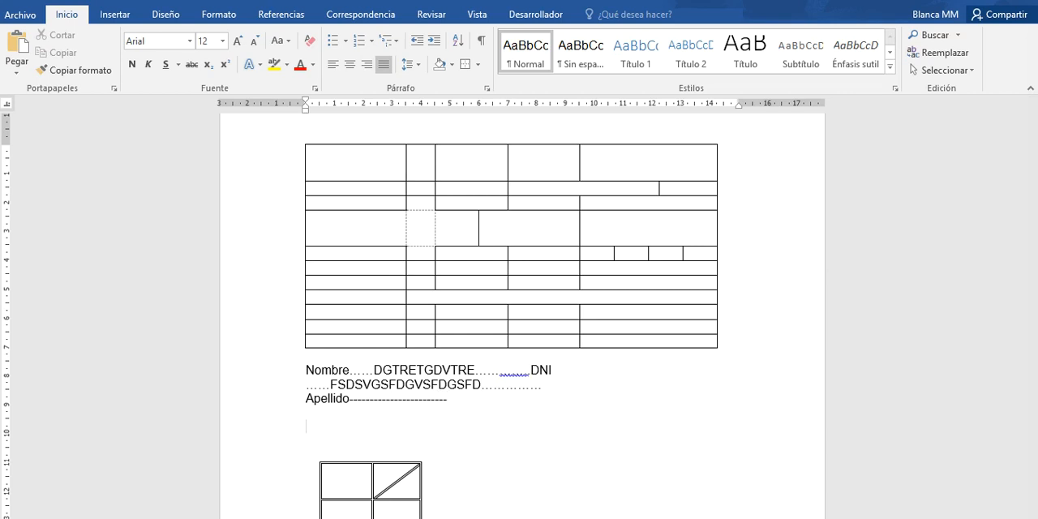
{"action": "left_click", "coordinate": [122, 15]}
{"action": "left_click", "coordinate": [115, 57]}
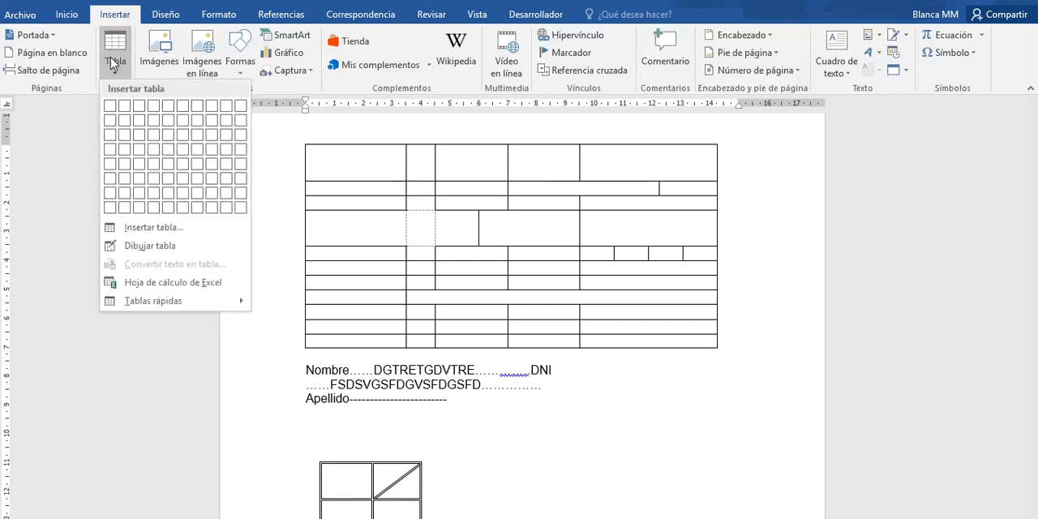
{"action": "left_click", "coordinate": [125, 122]}
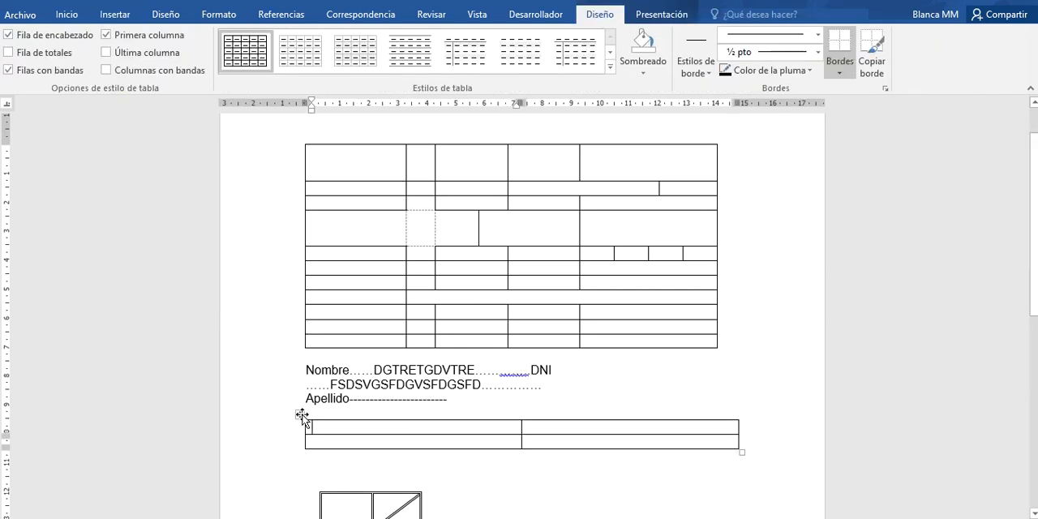
- Enter "NOMBRE" and "APELLIDO" in the new table's first column and narrow that column to fit the labels closely
{"action": "type", "text": "NOMBRE"}
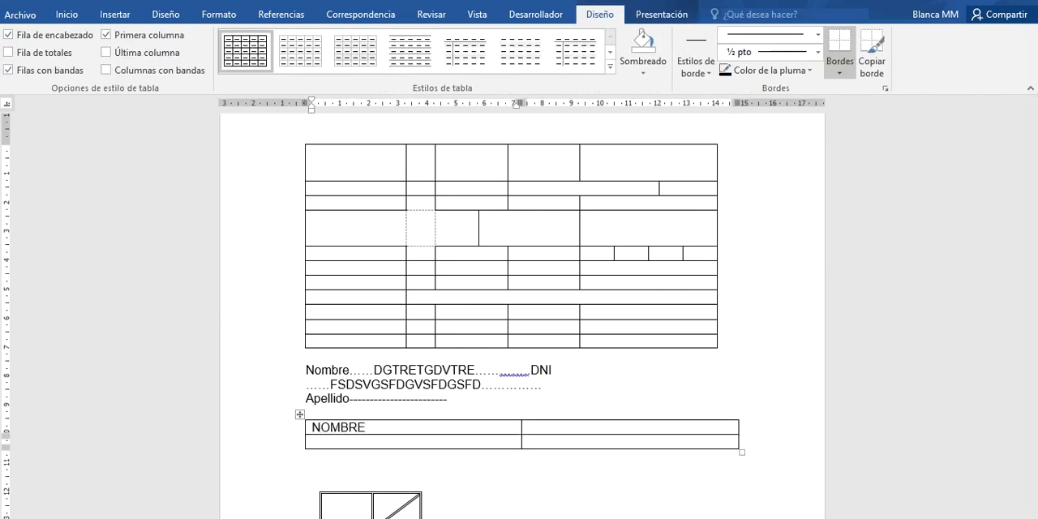
{"action": "key", "text": "Down"}
{"action": "type", "text": "APELLIDO"}
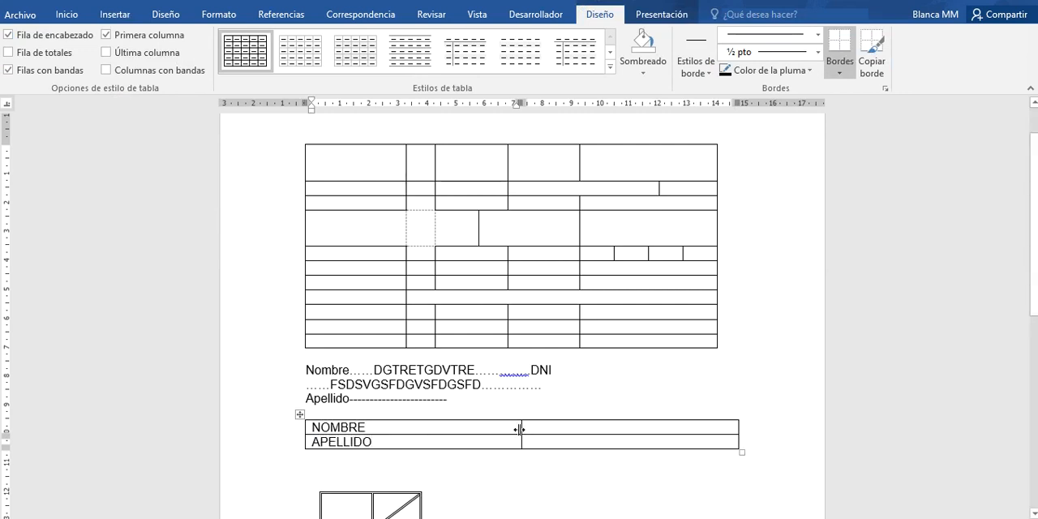
{"action": "left_click_drag", "start_coordinate": [521, 427], "coordinate": [385, 428]}
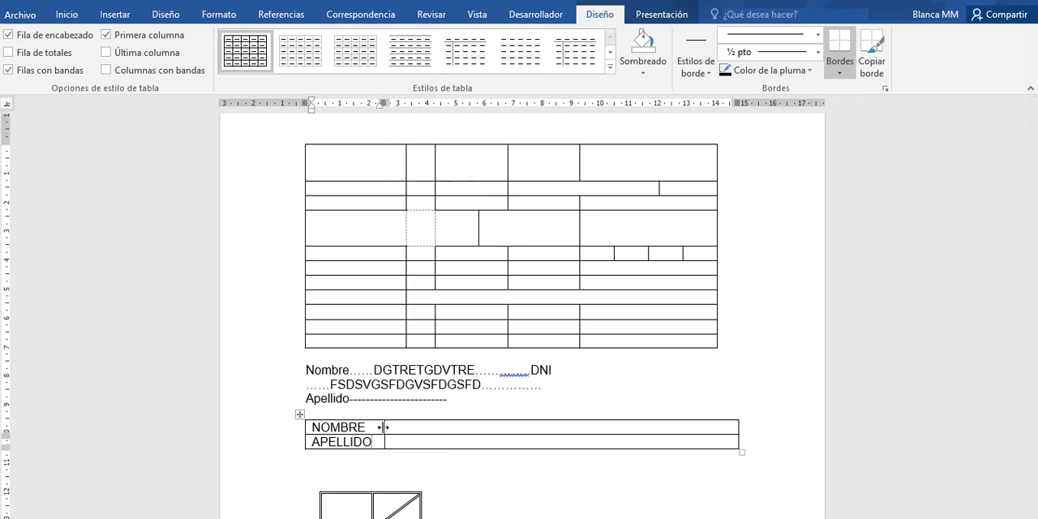
- Remove all borders from the whole NOMBRE/APELLIDO table
{"action": "left_click", "coordinate": [299, 415]}
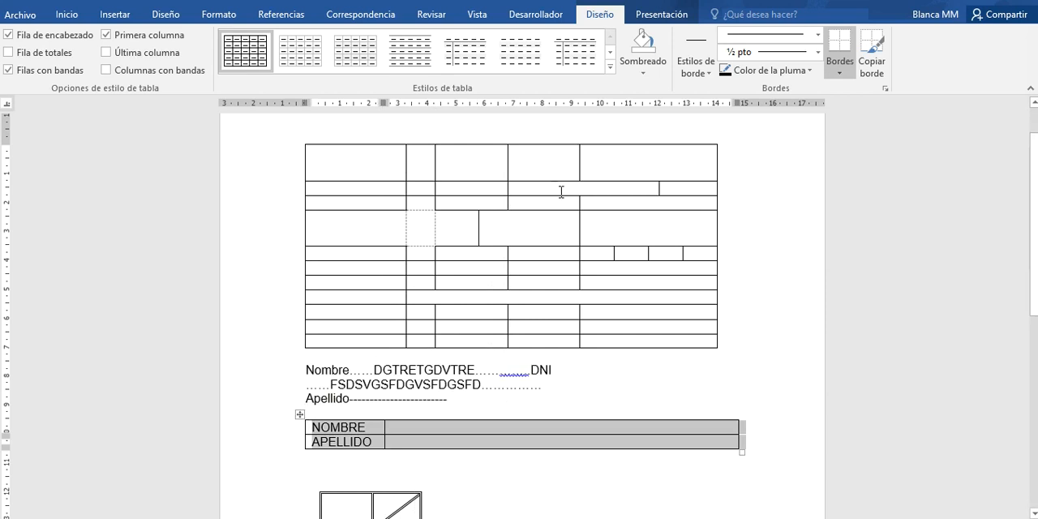
{"action": "left_click", "coordinate": [841, 75]}
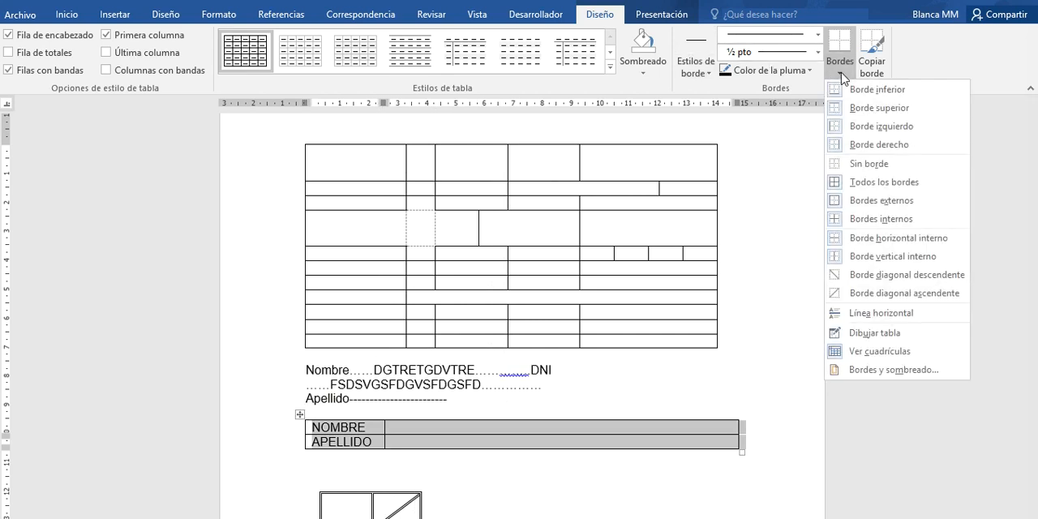
{"action": "left_click", "coordinate": [866, 164]}
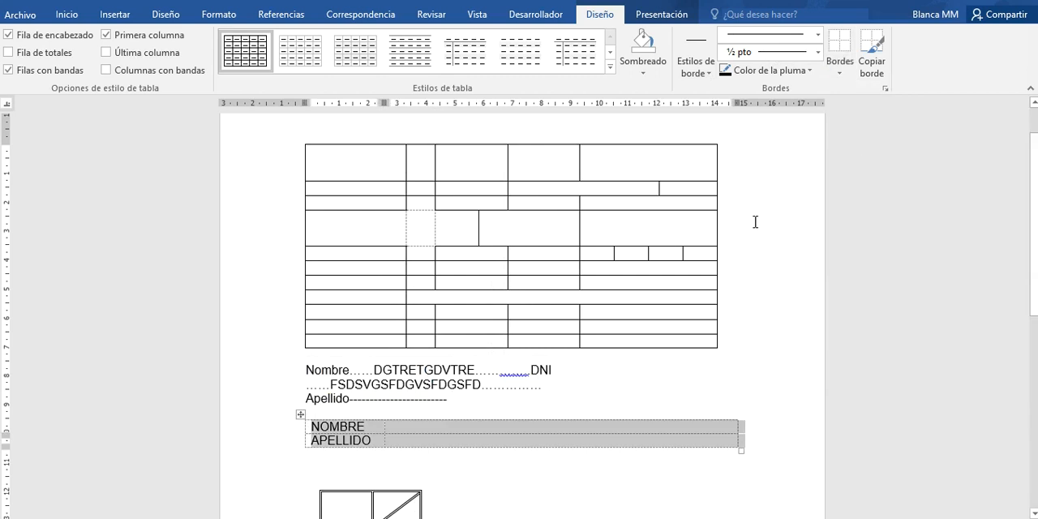
- Give the two empty cells beside NOMBRE and APELLIDO a finely dotted ½ pt bottom border
{"action": "left_click", "coordinate": [386, 429]}
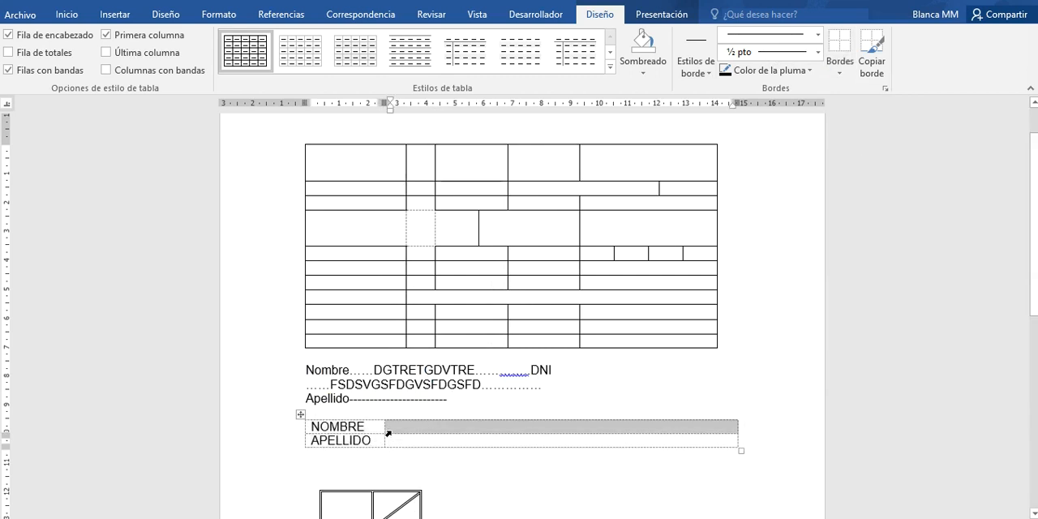
{"action": "left_click", "coordinate": [387, 445], "text": "shift"}
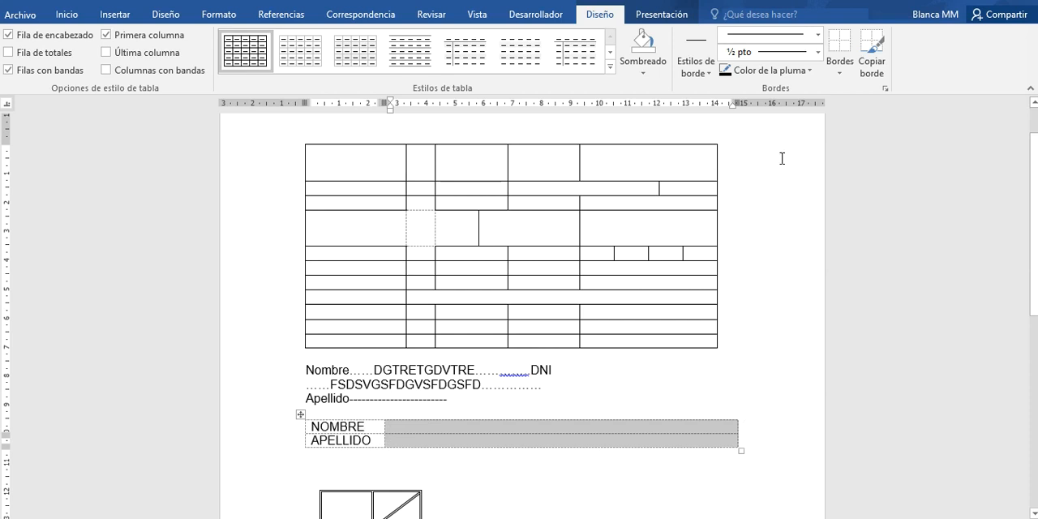
{"action": "left_click", "coordinate": [841, 71]}
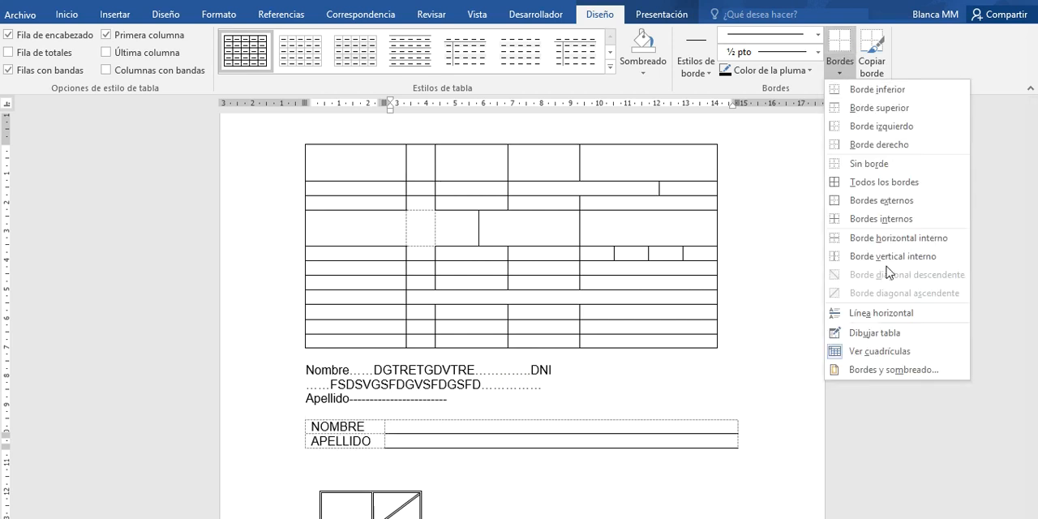
{"action": "left_click", "coordinate": [887, 374]}
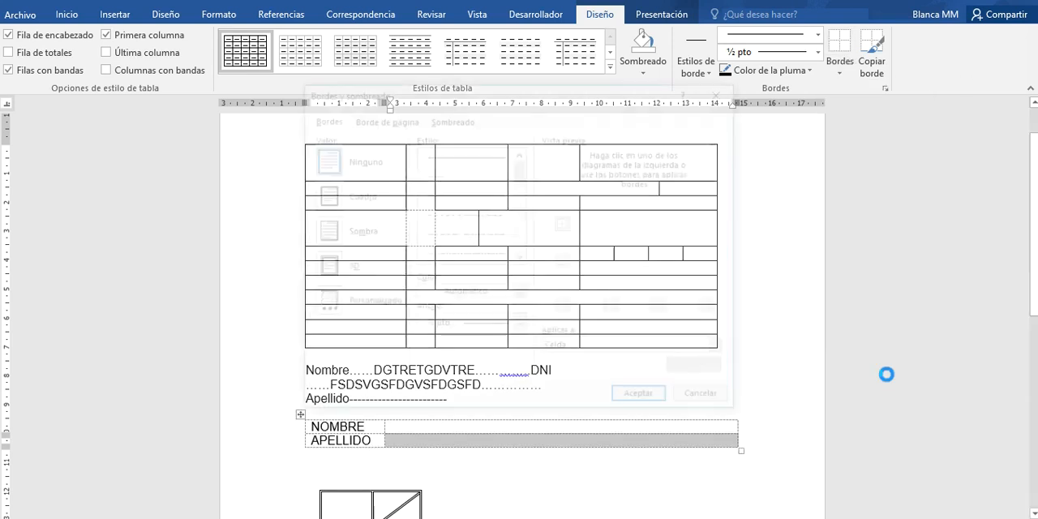
{"action": "left_click", "coordinate": [477, 177]}
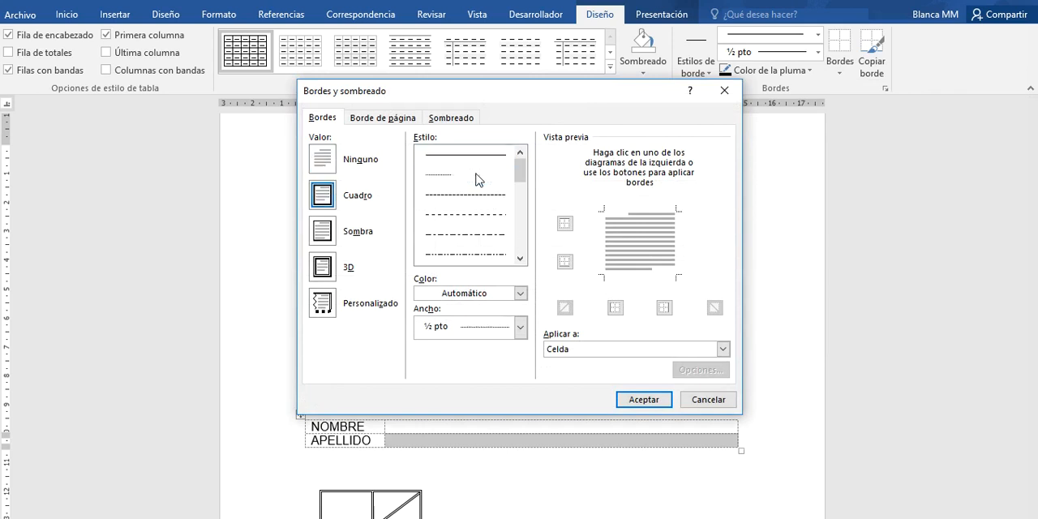
{"action": "left_click", "coordinate": [610, 247]}
{"action": "left_click", "coordinate": [635, 212]}
{"action": "left_click", "coordinate": [675, 240]}
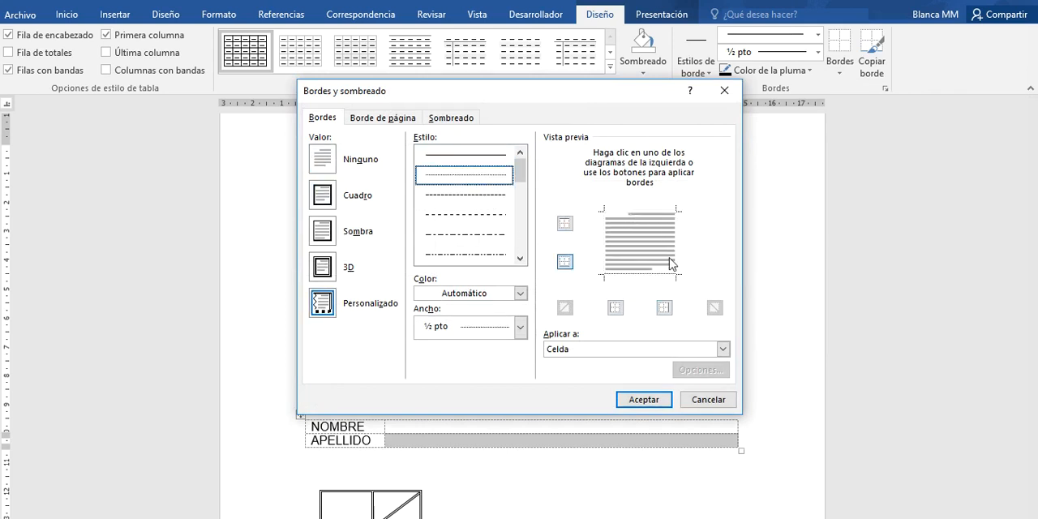
{"action": "left_click", "coordinate": [643, 399]}
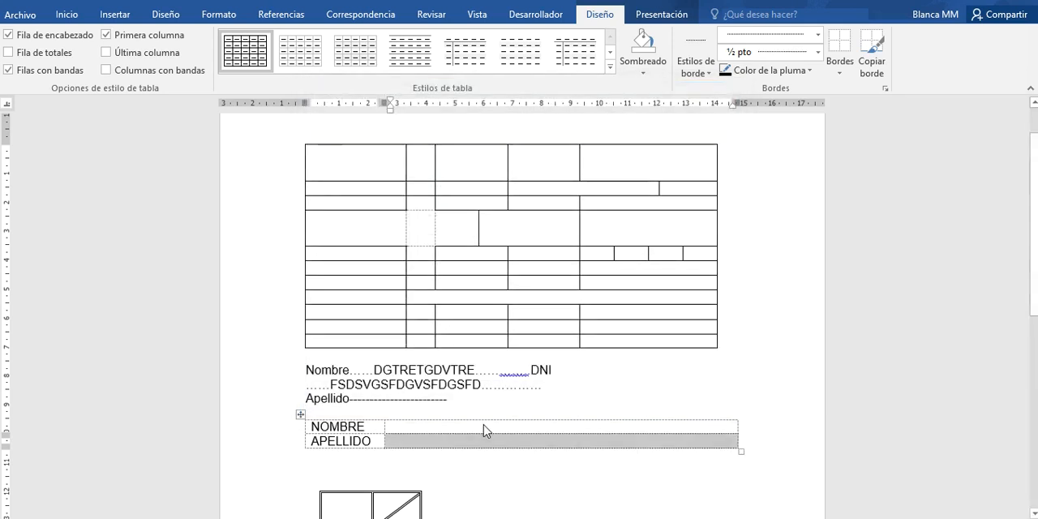
- Hide the table gridlines so that borderless cell edges no longer show
{"action": "left_click", "coordinate": [484, 428]}
{"action": "left_click", "coordinate": [656, 16]}
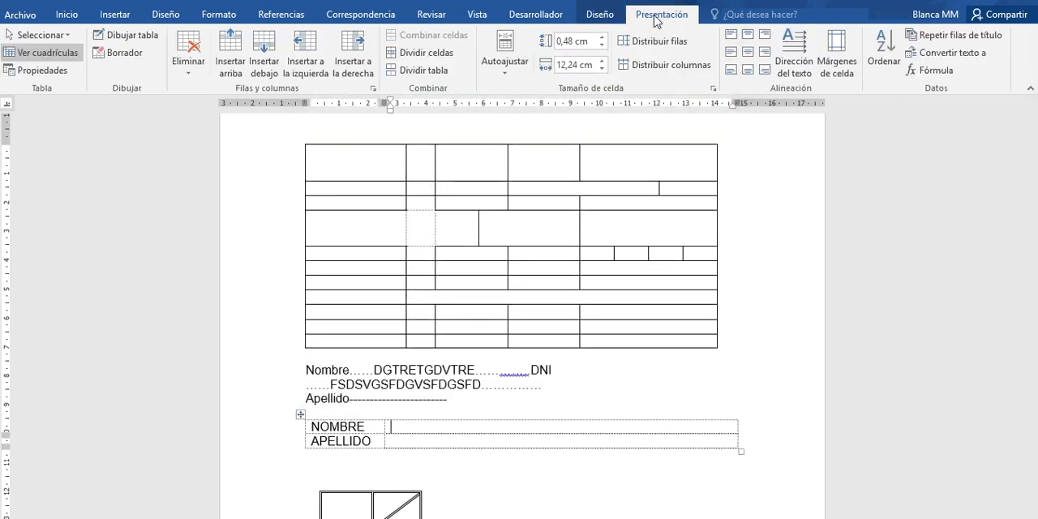
{"action": "left_click", "coordinate": [46, 52]}
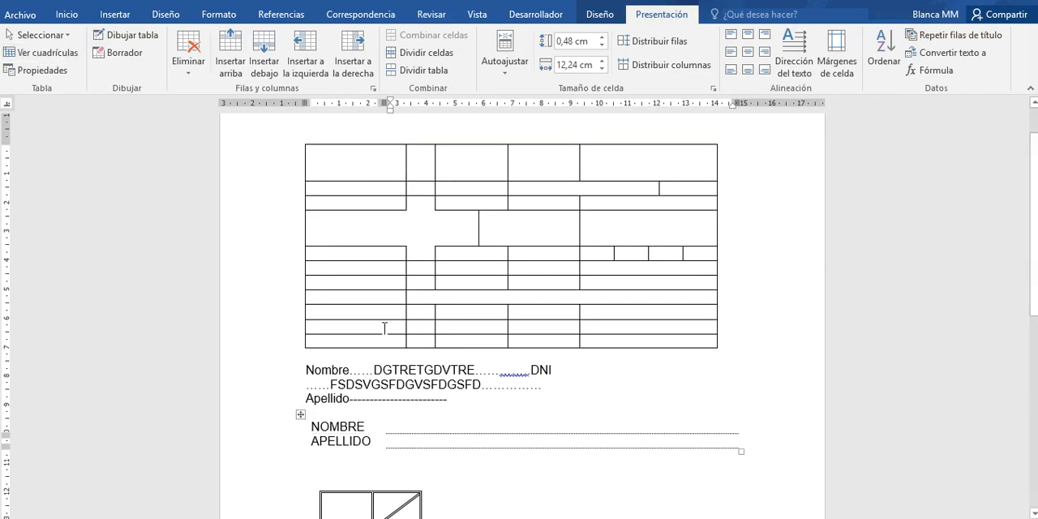
- Fill in "DGFSDG SDFKJG SDFLKGSDF" on the dotted line beside NOMBRE and "F GSFD GSFGSFDGS" beside APELLIDO
{"action": "type", "text": "DGFSDG SDFKJG SDFLKGSDF"}
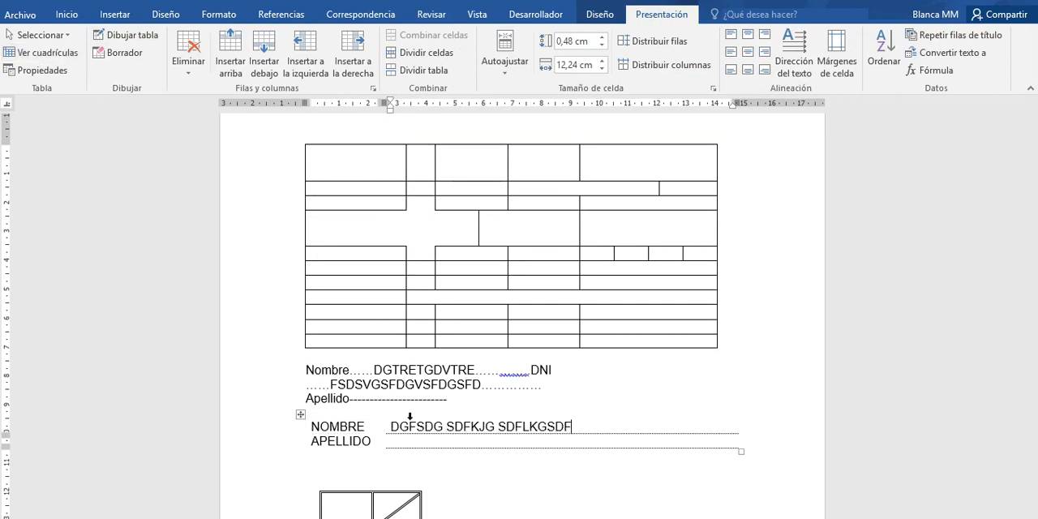
{"action": "left_click", "coordinate": [417, 441]}
{"action": "type", "text": "F GSF"}
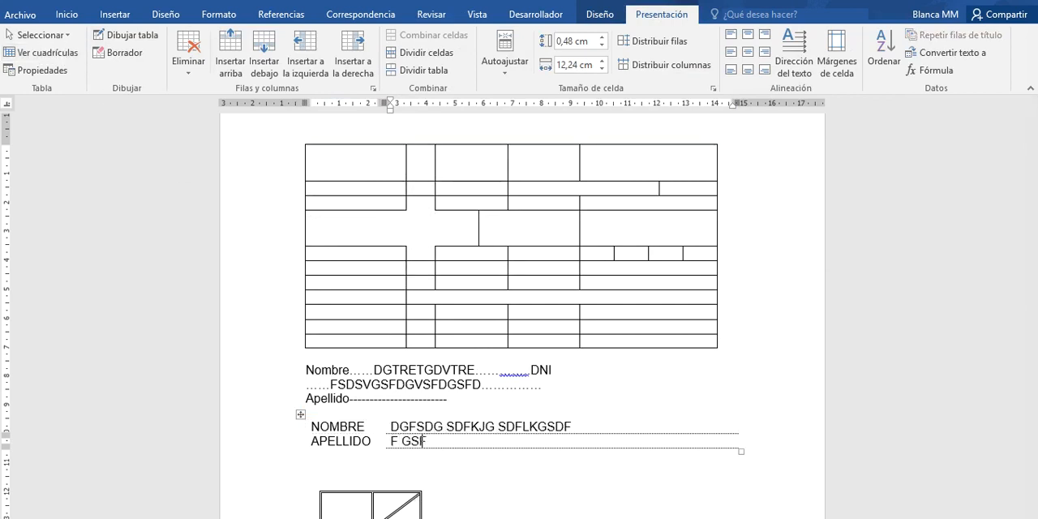
{"action": "type", "text": "D GSFGSFDGS"}
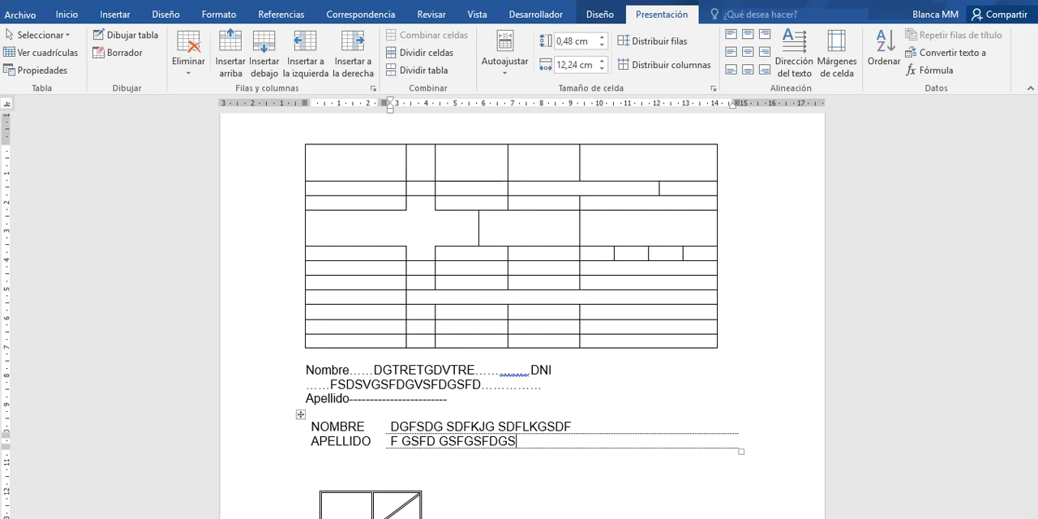
- Enter 10 and 20 in the large table's first column, in the seventh and eighth rows
{"action": "left_click", "coordinate": [329, 283]}
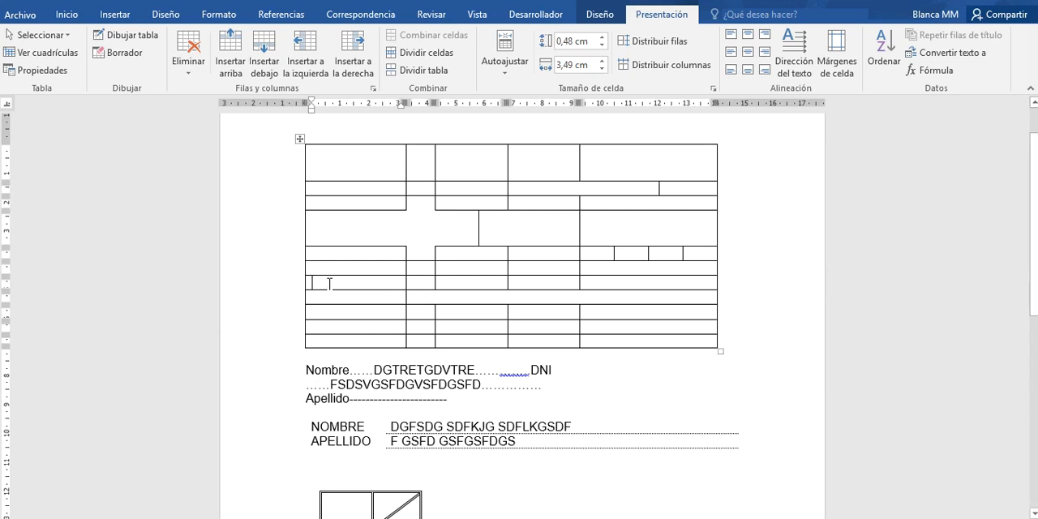
{"action": "type", "text": "10"}
{"action": "key", "text": "Return"}
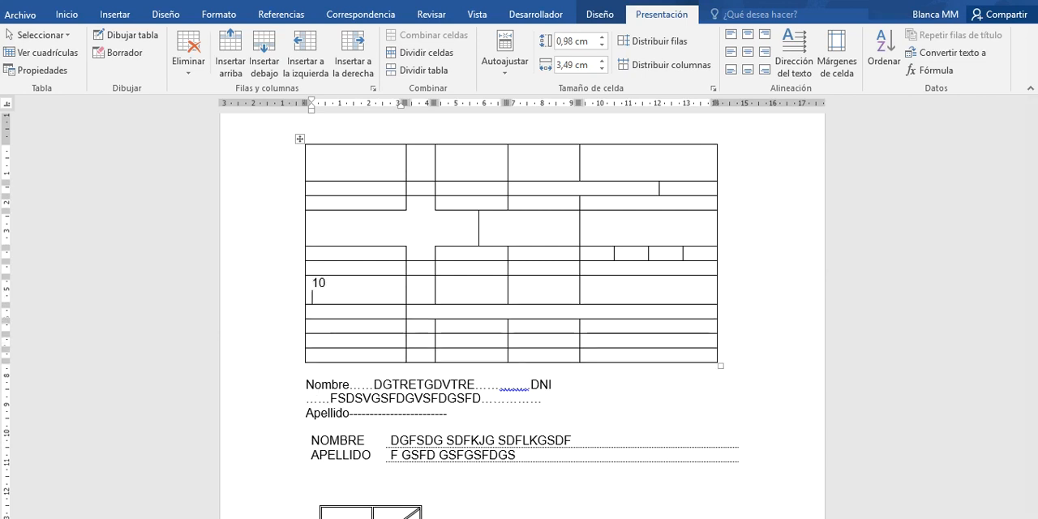
{"action": "left_click", "coordinate": [341, 281]}
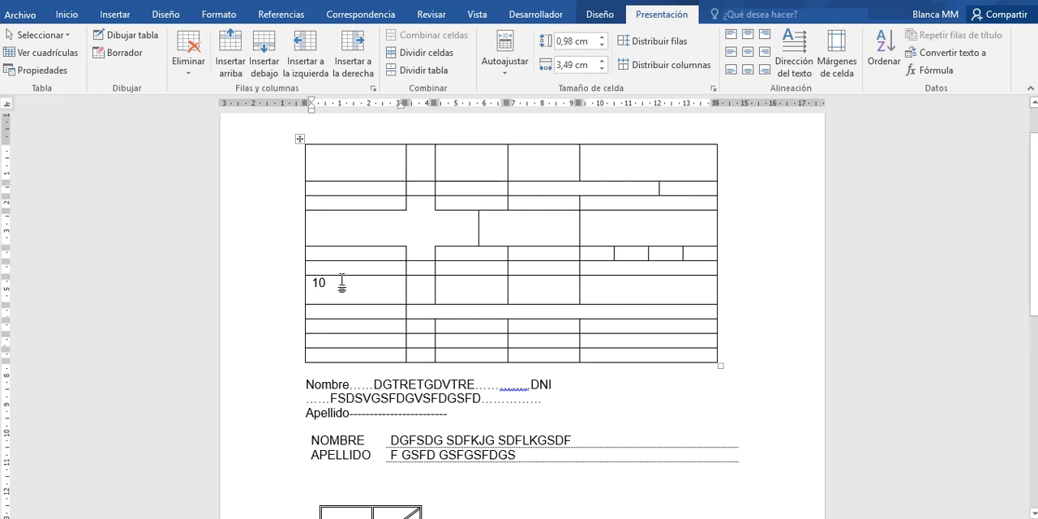
{"action": "key", "text": "Delete"}
{"action": "left_click", "coordinate": [331, 297]}
{"action": "type", "text": "20"}
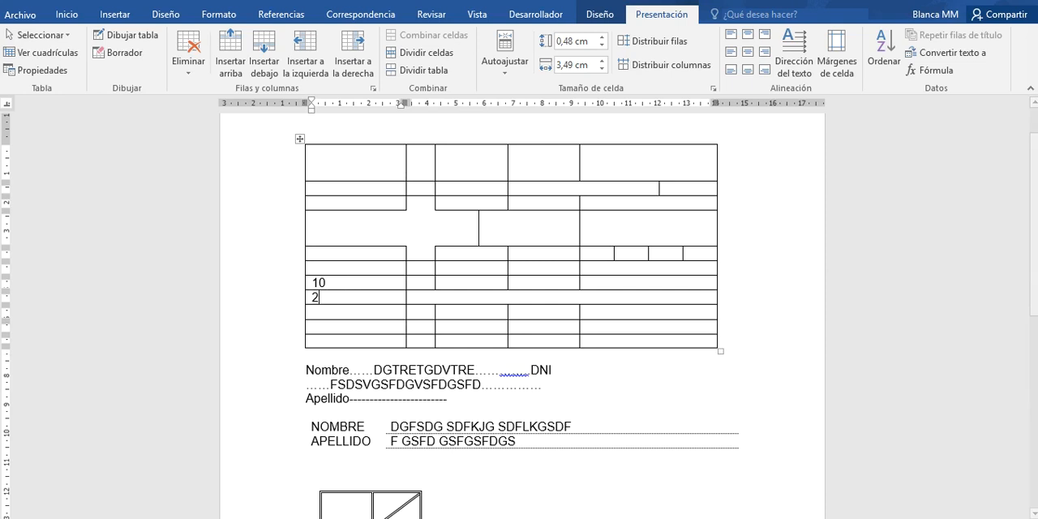
- Insert the formula =SUM(ABOVE) in the cell beneath 20 and check its result field against the numbers above
{"action": "left_click", "coordinate": [330, 311]}
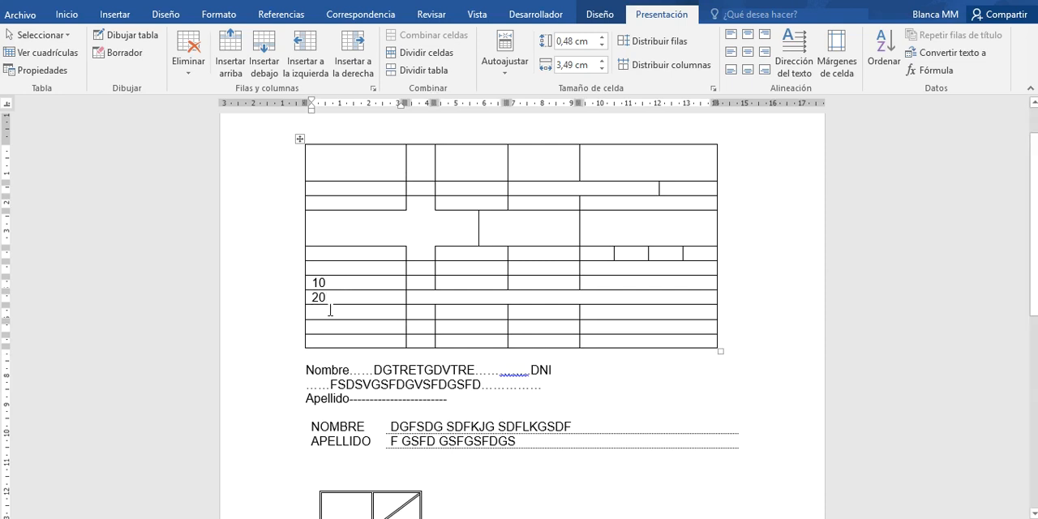
{"action": "left_click", "coordinate": [930, 72]}
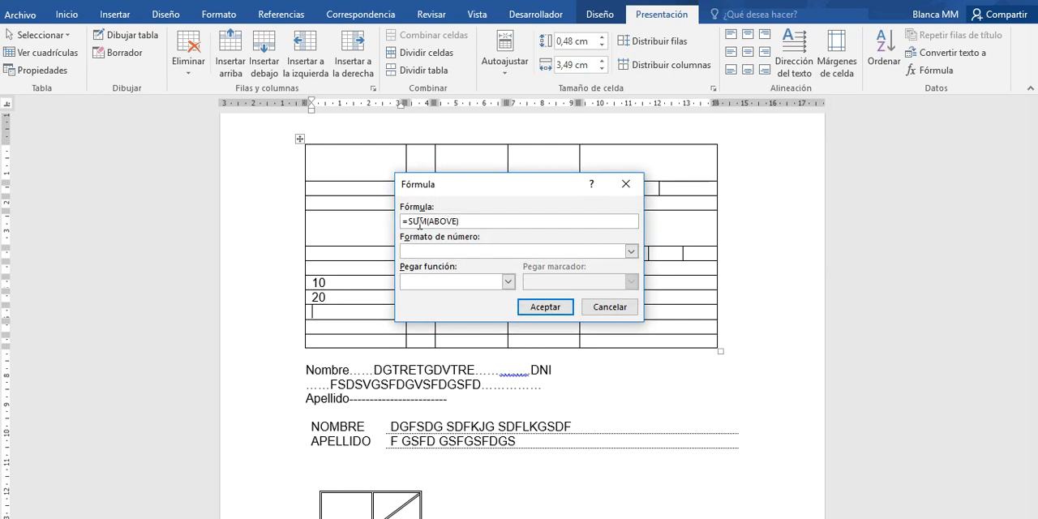
{"action": "left_click", "coordinate": [541, 308]}
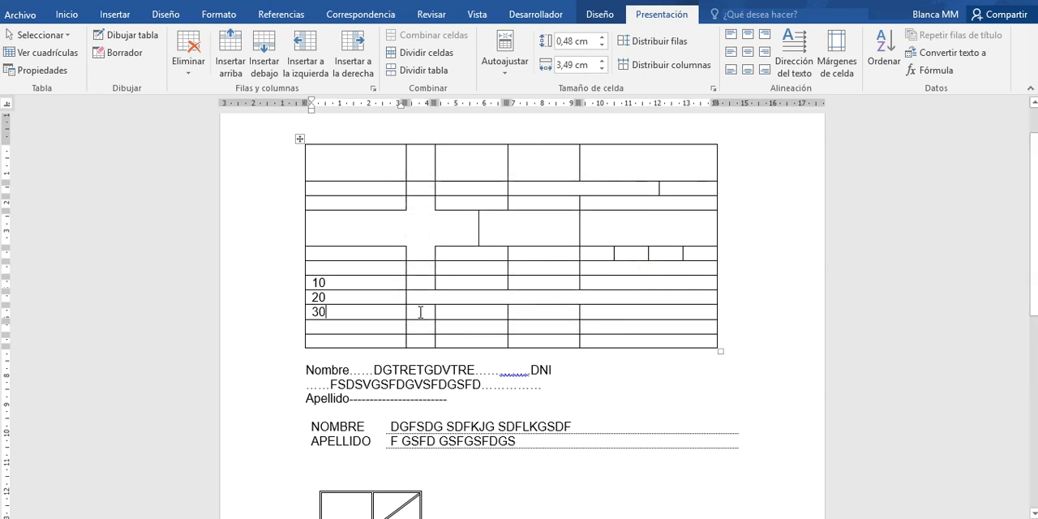
{"action": "left_click", "coordinate": [319, 313]}
{"action": "left_click", "coordinate": [320, 297]}
{"action": "left_click", "coordinate": [322, 312]}
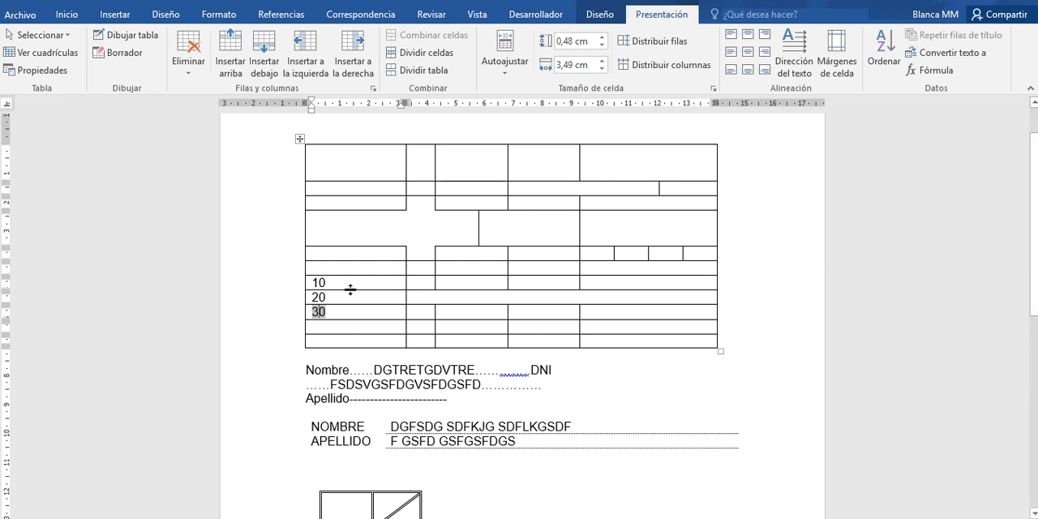
- Increase the height of the row containing 10 to about 0.96 cm and center the number horizontally and vertically in its cell
{"action": "left_click_drag", "start_coordinate": [342, 290], "coordinate": [341, 301]}
{"action": "left_click", "coordinate": [339, 286]}
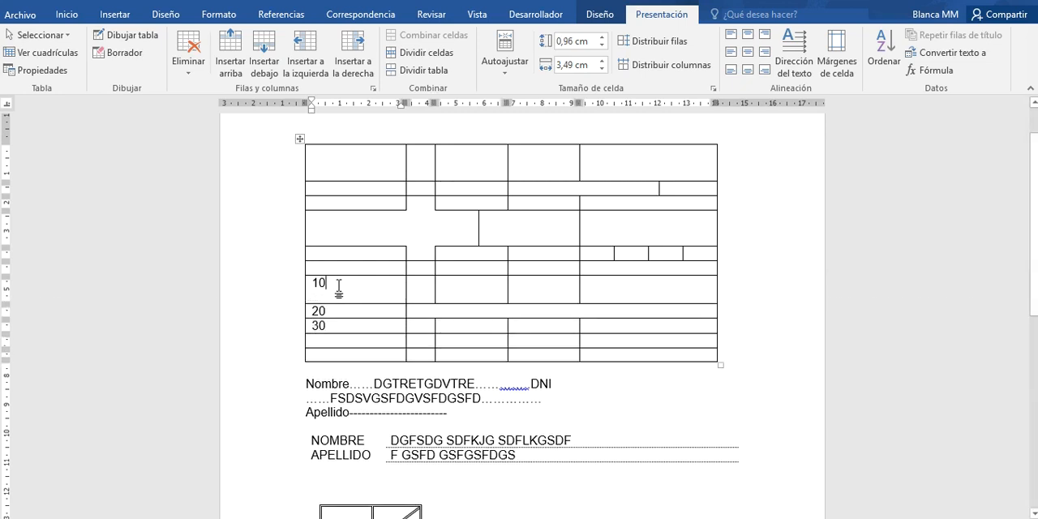
{"action": "left_click", "coordinate": [306, 287]}
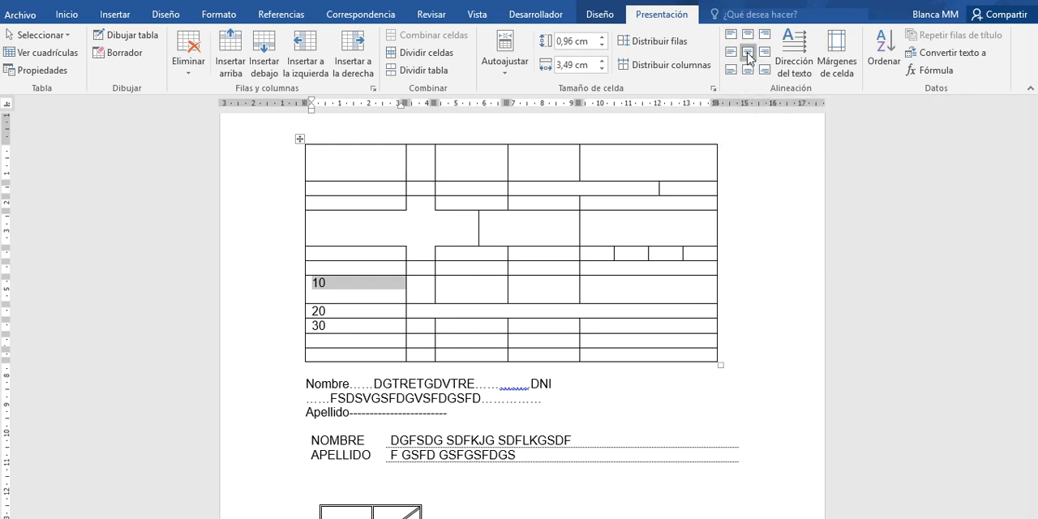
{"action": "left_click", "coordinate": [748, 54]}
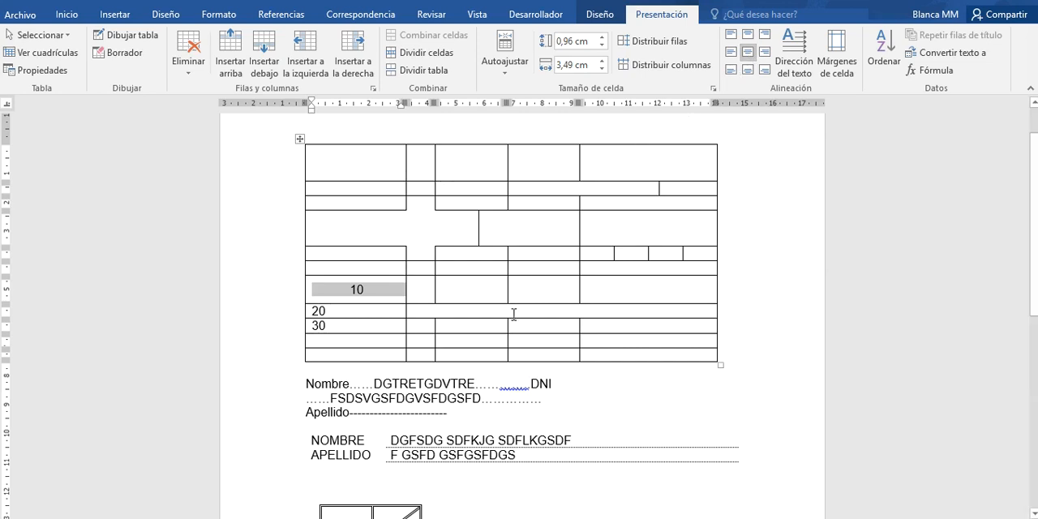
- Enter the filler text "FFGAFDV ADGD" in the third column of the row holding the sum formula
{"action": "left_click", "coordinate": [484, 328]}
{"action": "type", "text": "FGSD FGFD"}
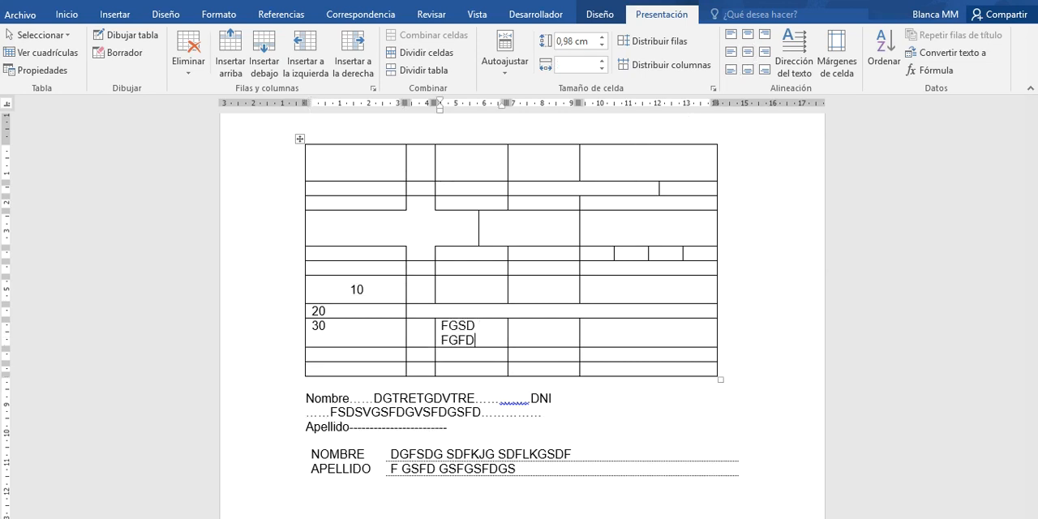
{"action": "key", "text": "BackSpace"}
{"action": "key", "text": "BackSpace"}
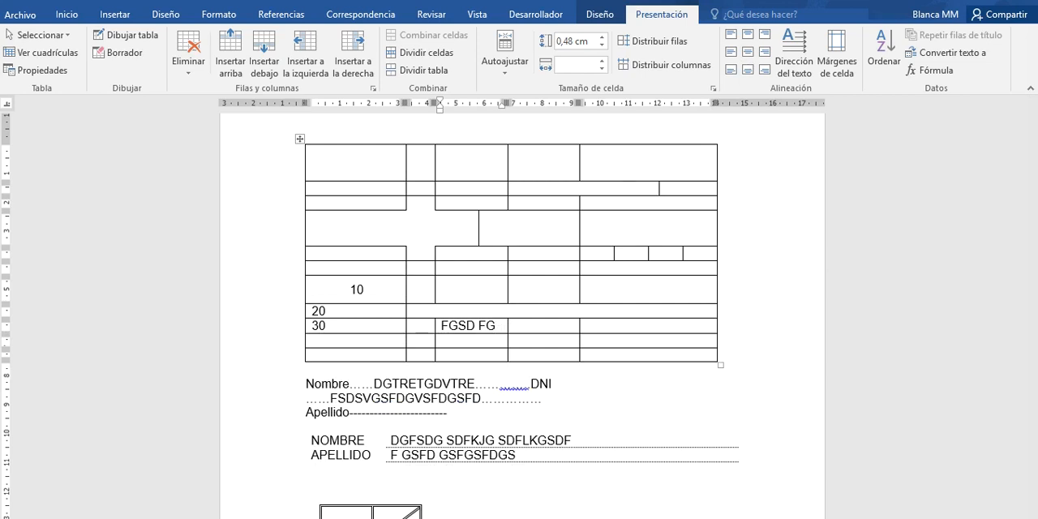
{"action": "key", "text": "BackSpace"}
{"action": "key", "text": "BackSpace"}
{"action": "key", "text": "BackSpace"}
{"action": "key", "text": "BackSpace"}
{"action": "key", "text": "BackSpace"}
{"action": "key", "text": "BackSpace"}
{"action": "type", "text": "FGAFDV ADGD"}
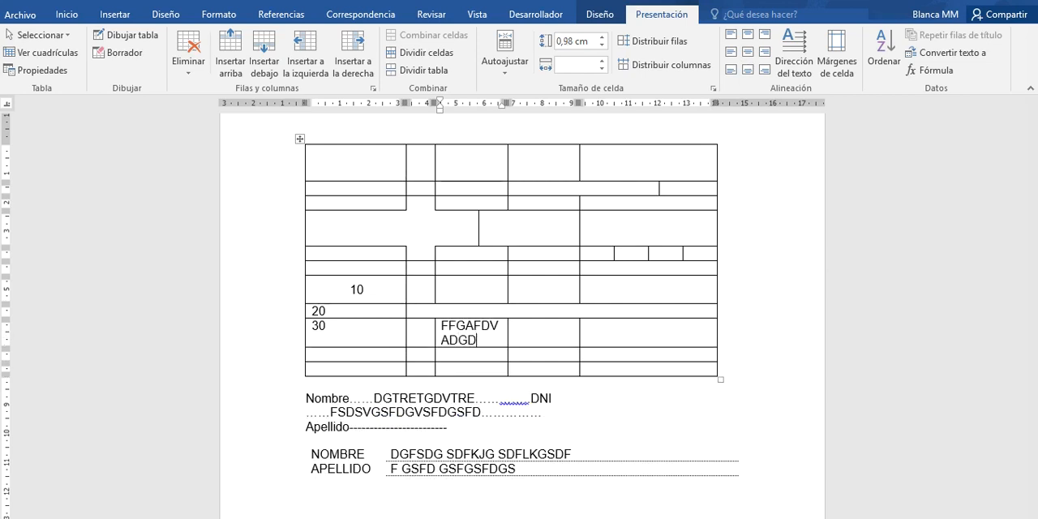
- Enlarge the "FFGAFDV ADGD" cell to about 3.25 cm wide and 1.23 cm high and space its text as "F FGA FDV ADGD"
{"action": "left_click", "coordinate": [434, 341]}
{"action": "left_click_drag", "start_coordinate": [508, 334], "coordinate": [489, 355]}
{"action": "left_click", "coordinate": [487, 354]}
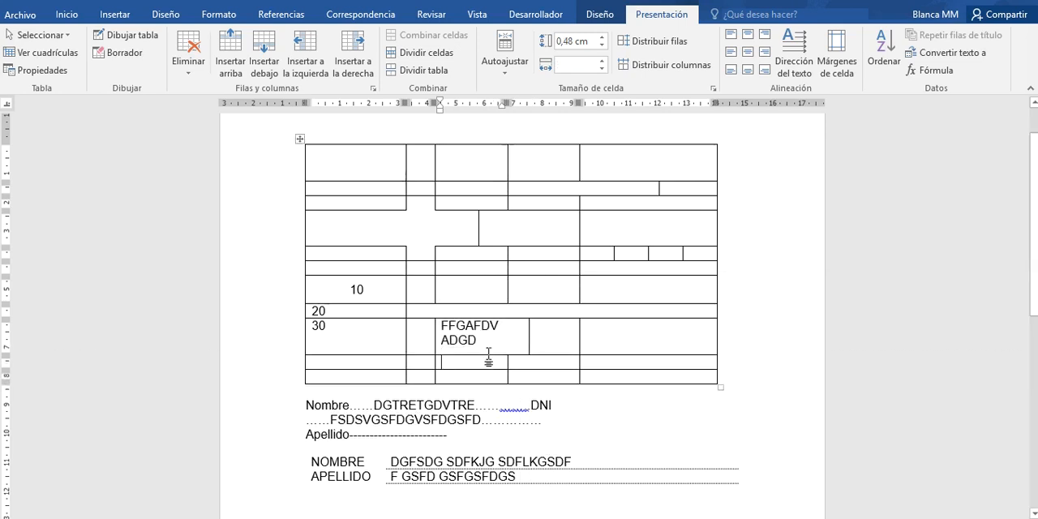
{"action": "left_click", "coordinate": [472, 325]}
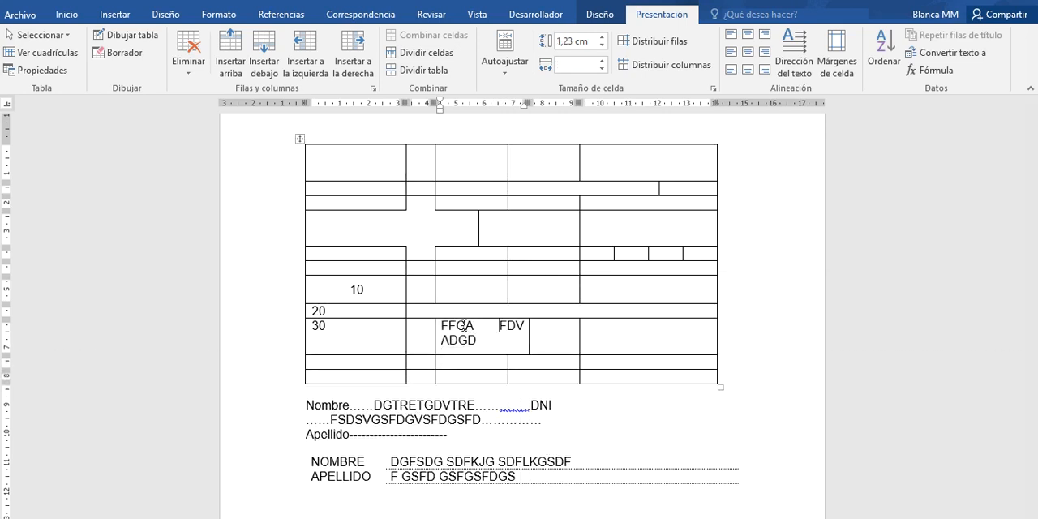
{"action": "left_click", "coordinate": [450, 325]}
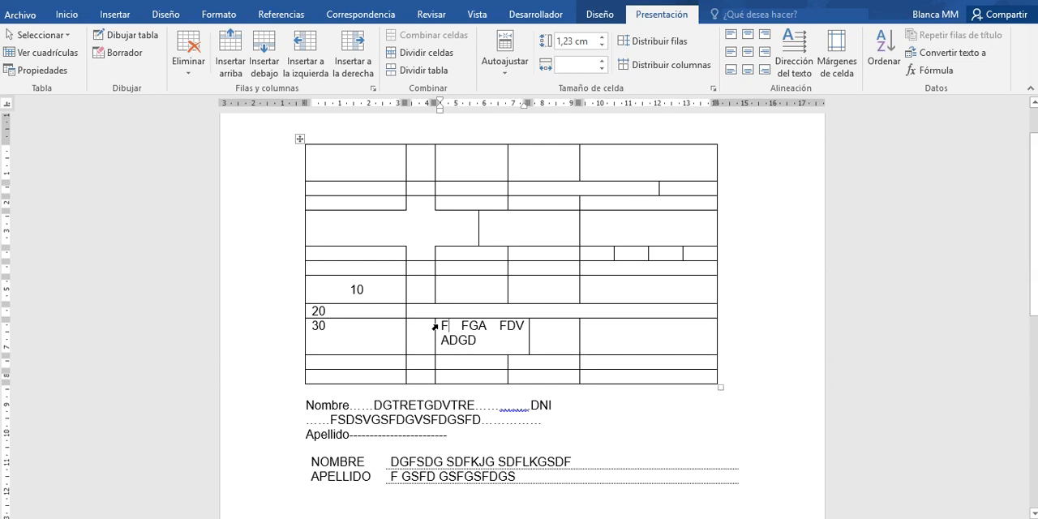
- Center the "F FGA FDV ADGD" text vertically in its cell and justify it horizontally
{"action": "left_click", "coordinate": [435, 327]}
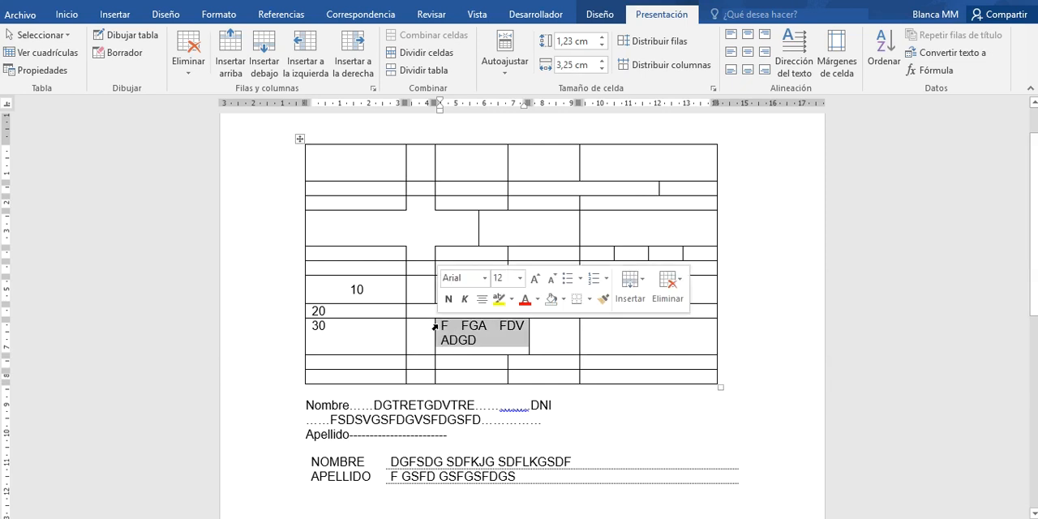
{"action": "left_click", "coordinate": [748, 54]}
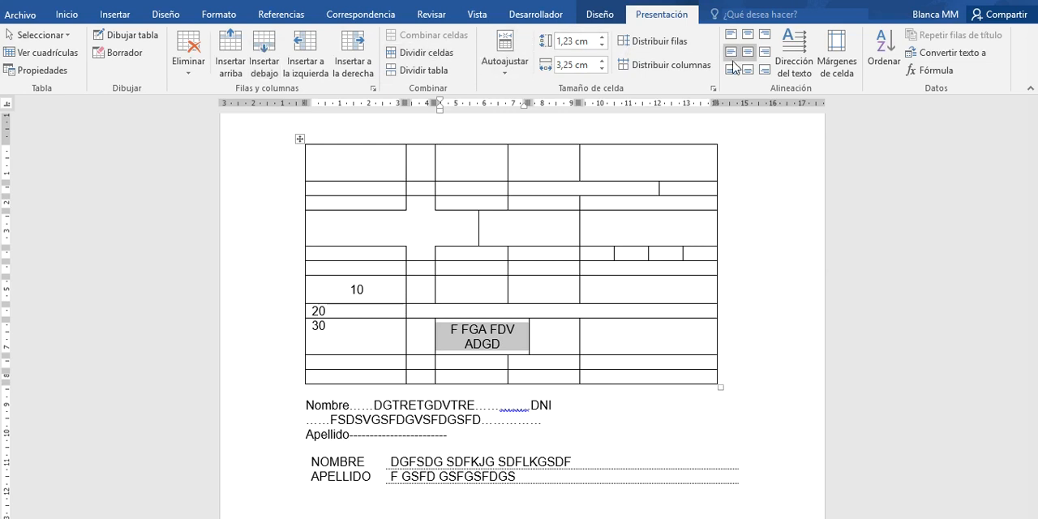
{"action": "left_click", "coordinate": [66, 14]}
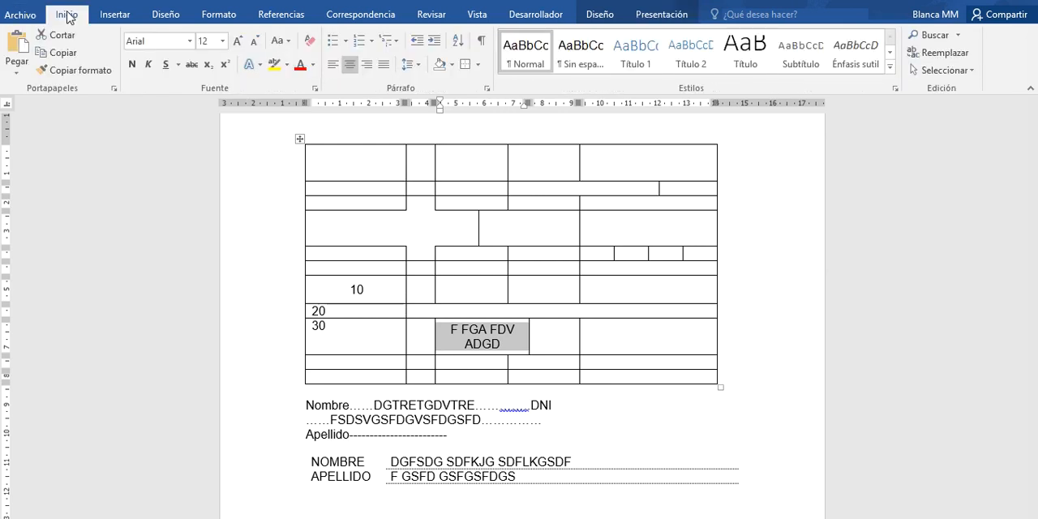
{"action": "left_click", "coordinate": [386, 67]}
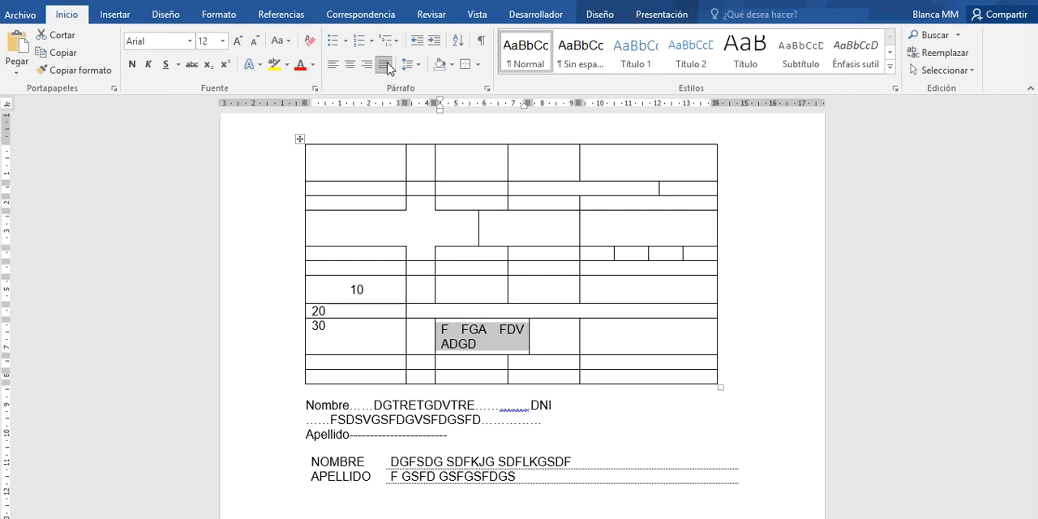
{"action": "left_click", "coordinate": [547, 335]}
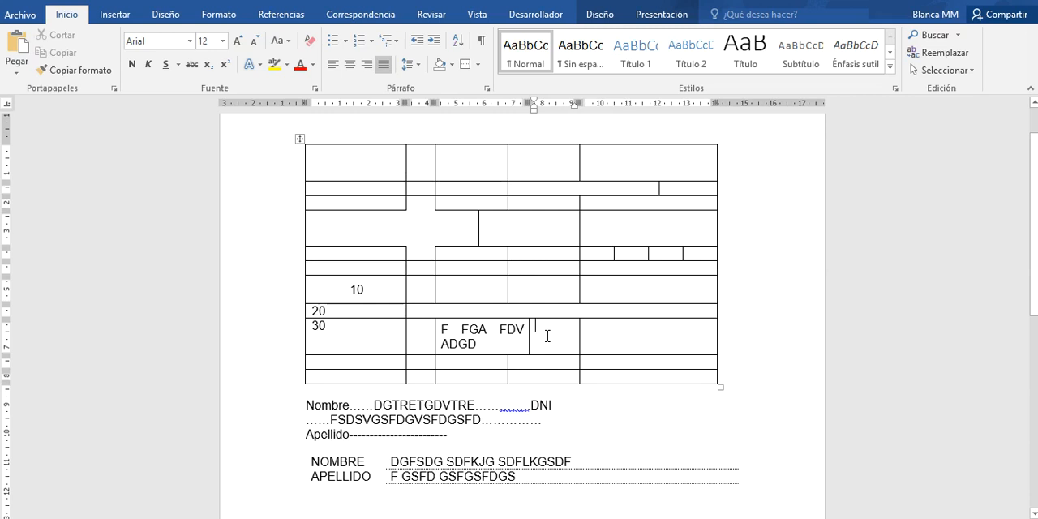
- Set the large table's first row to 1.5 cm high and its first column to 3.9 cm wide
{"action": "left_click", "coordinate": [655, 16]}
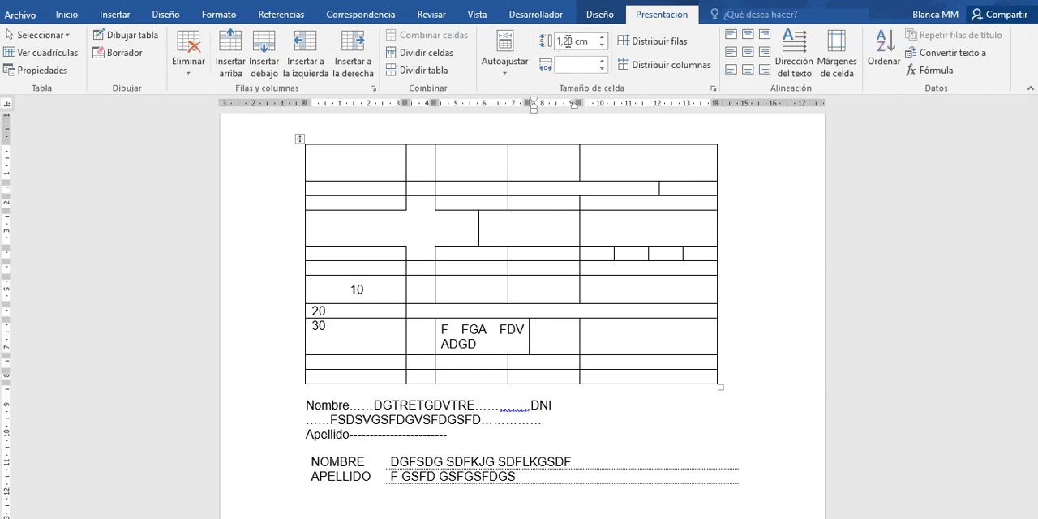
{"action": "left_click", "coordinate": [375, 167]}
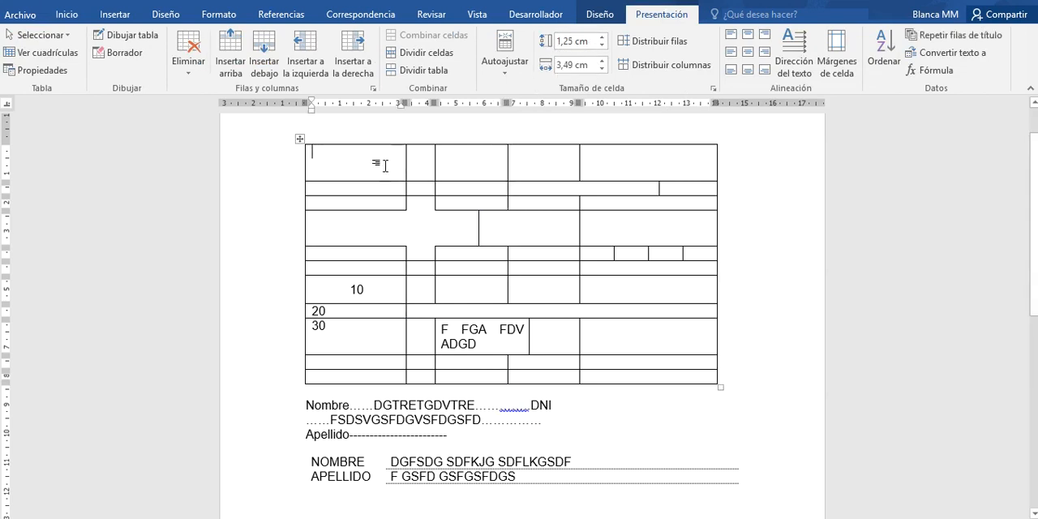
{"action": "left_click", "coordinate": [603, 42]}
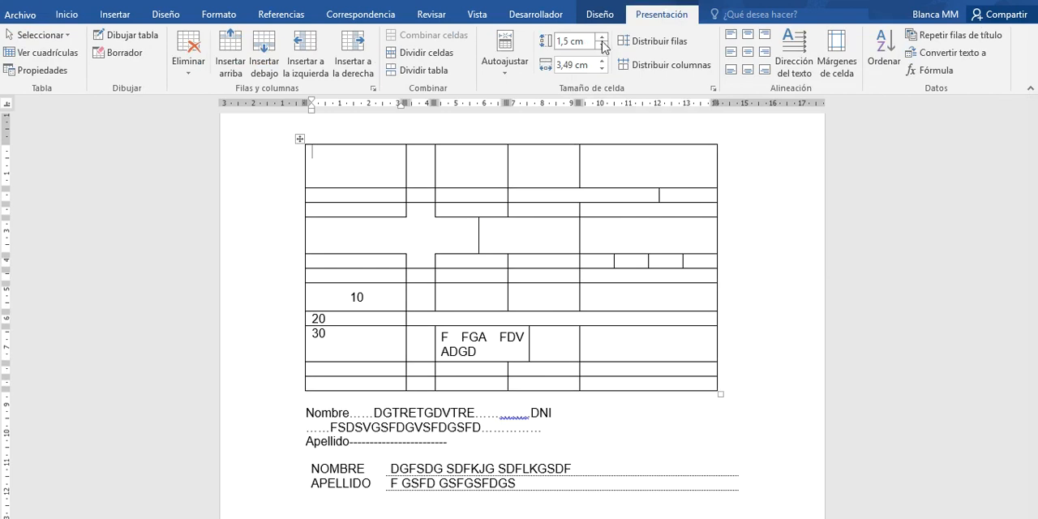
{"action": "left_click", "coordinate": [602, 62]}
{"action": "left_click", "coordinate": [602, 62]}
{"action": "left_click", "coordinate": [602, 61]}
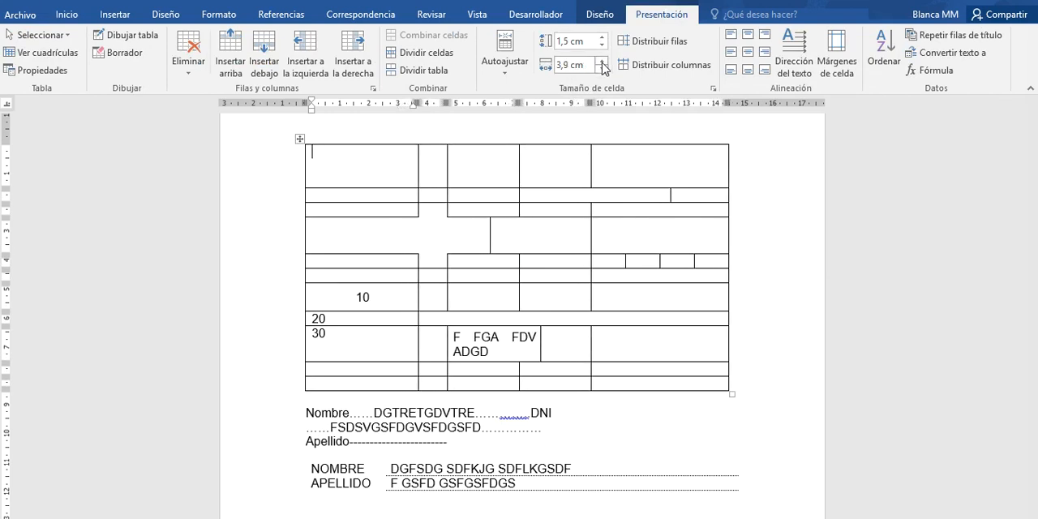
- Look over the AutoFit options, the row and column distribution commands and the table design and layout tools
{"action": "left_click", "coordinate": [509, 77]}
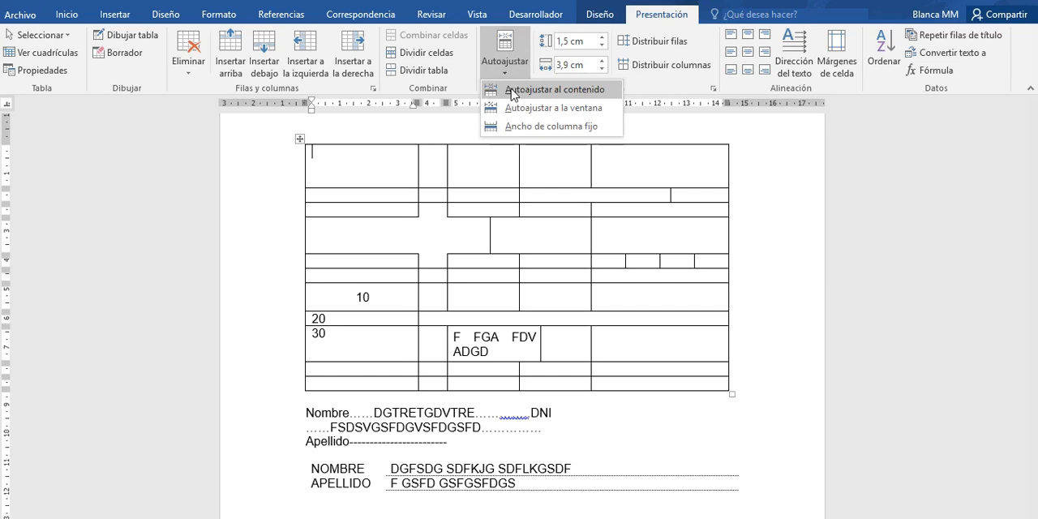
{"action": "left_click", "coordinate": [452, 156]}
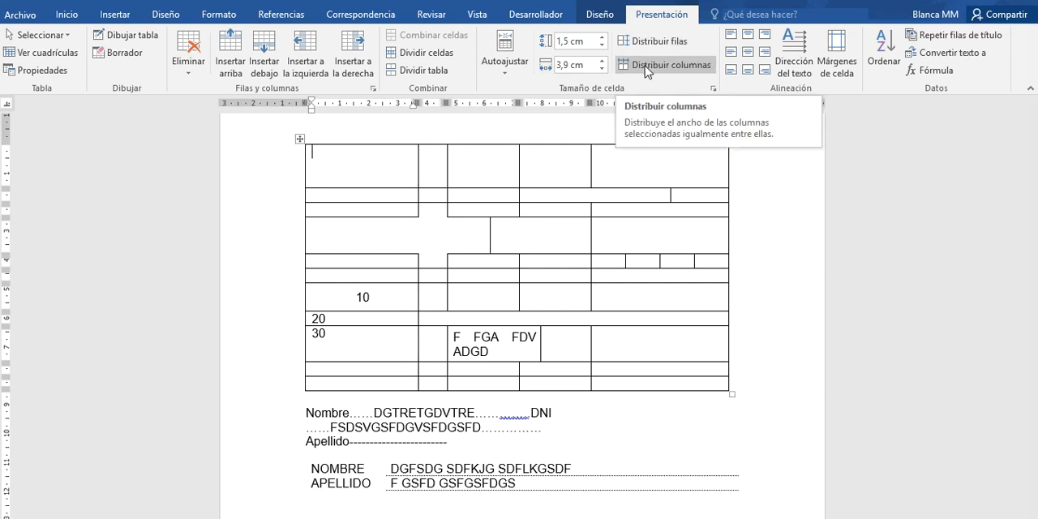
{"action": "left_click", "coordinate": [609, 14]}
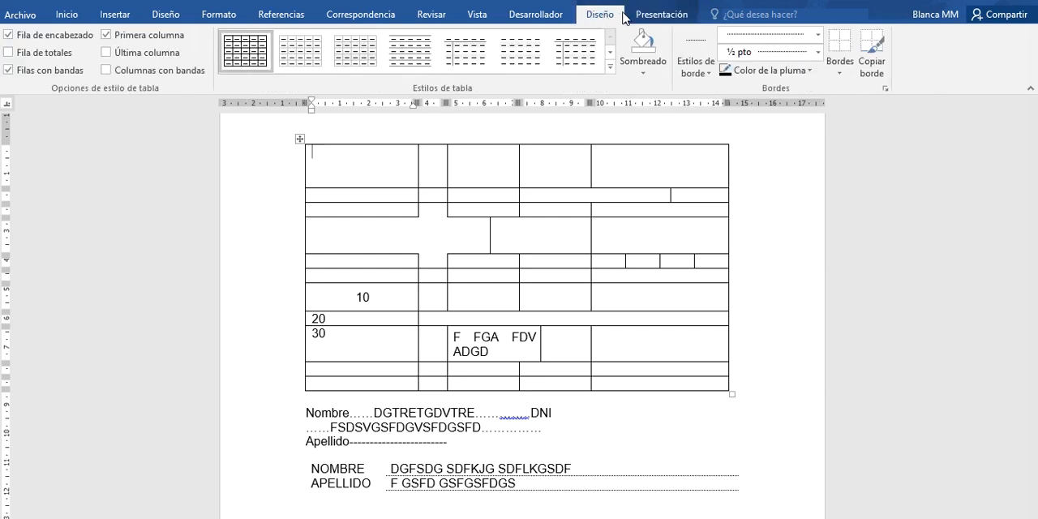
{"action": "left_click", "coordinate": [652, 14]}
{"action": "left_click", "coordinate": [598, 15]}
{"action": "left_click", "coordinate": [653, 14]}
{"action": "left_click", "coordinate": [600, 16]}
- Enter "HOLA" in the first cell of the large table's third row
{"action": "left_click", "coordinate": [486, 277]}
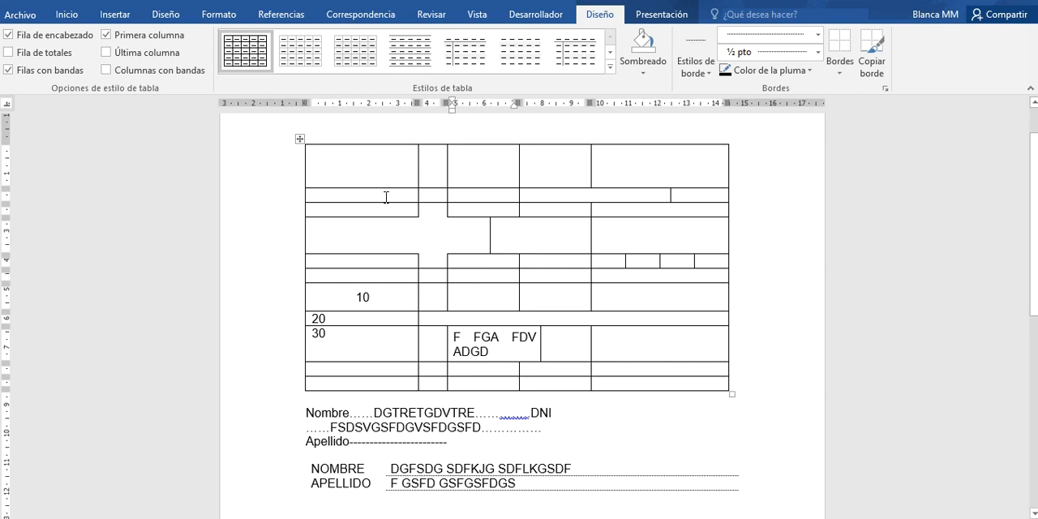
{"action": "left_click", "coordinate": [364, 209]}
{"action": "type", "text": "HOLA"}
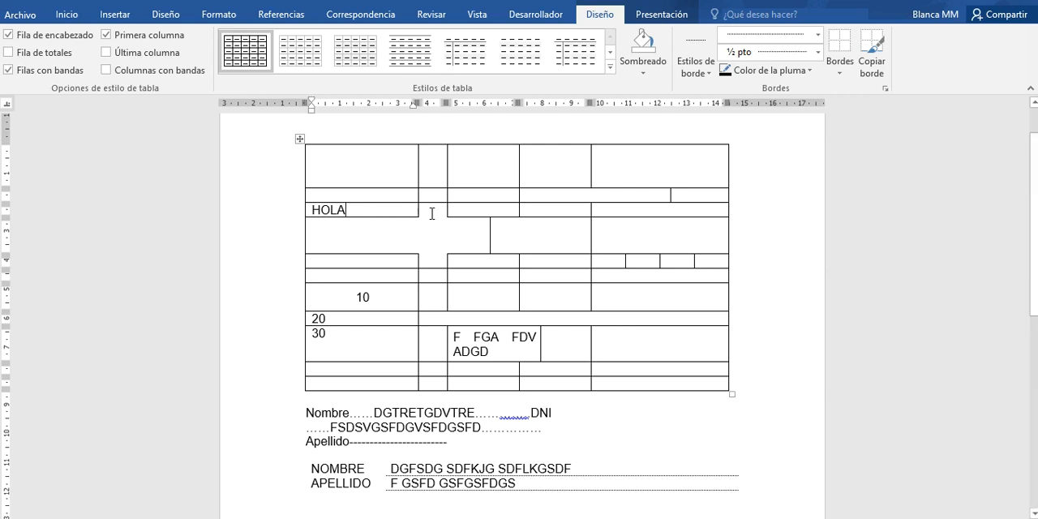
- Rotate the text HOLA so it reads from bottom to top and center it in its cell
{"action": "left_click_drag", "start_coordinate": [366, 210], "coordinate": [311, 213]}
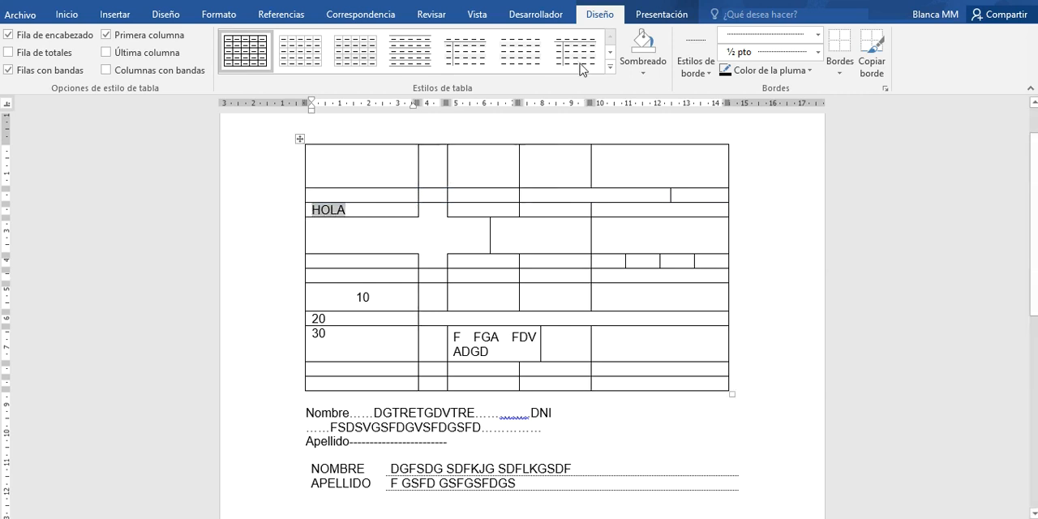
{"action": "left_click", "coordinate": [667, 19]}
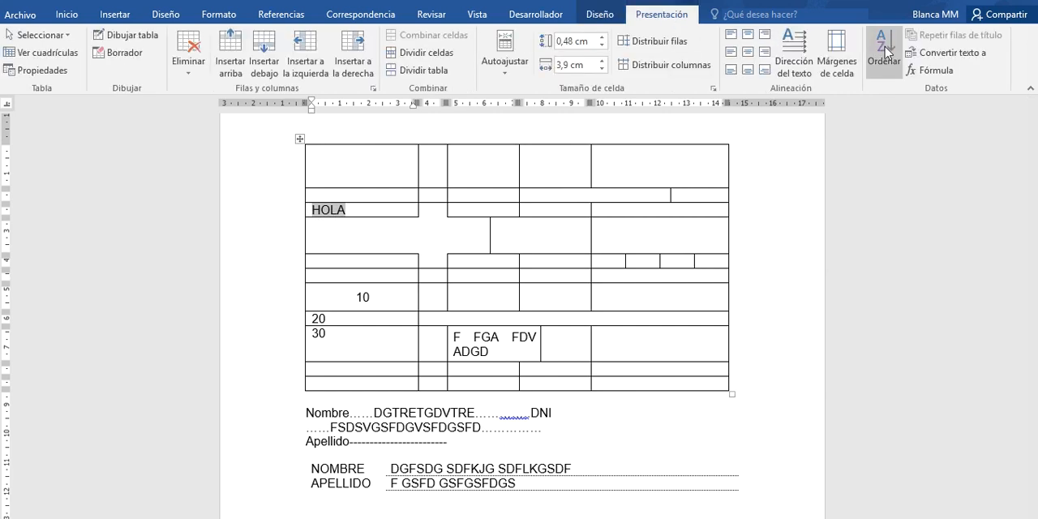
{"action": "left_click", "coordinate": [794, 50]}
{"action": "left_click", "coordinate": [799, 50]}
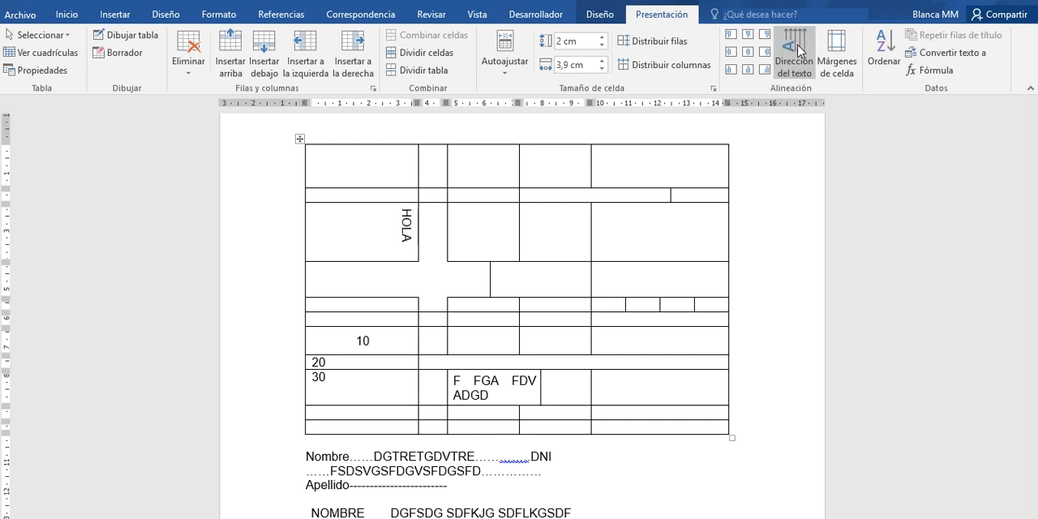
{"action": "left_click", "coordinate": [799, 50]}
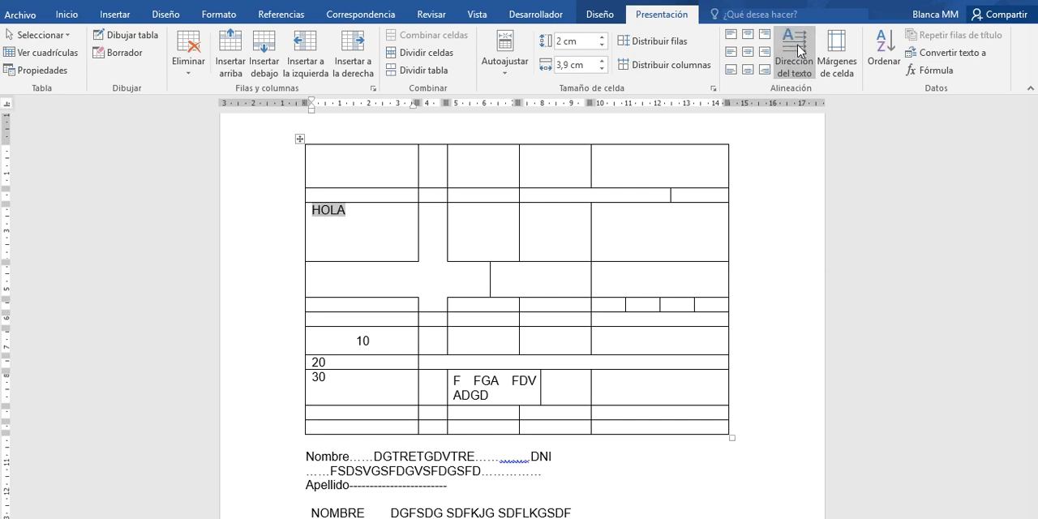
{"action": "left_click", "coordinate": [799, 50]}
{"action": "left_click", "coordinate": [799, 50]}
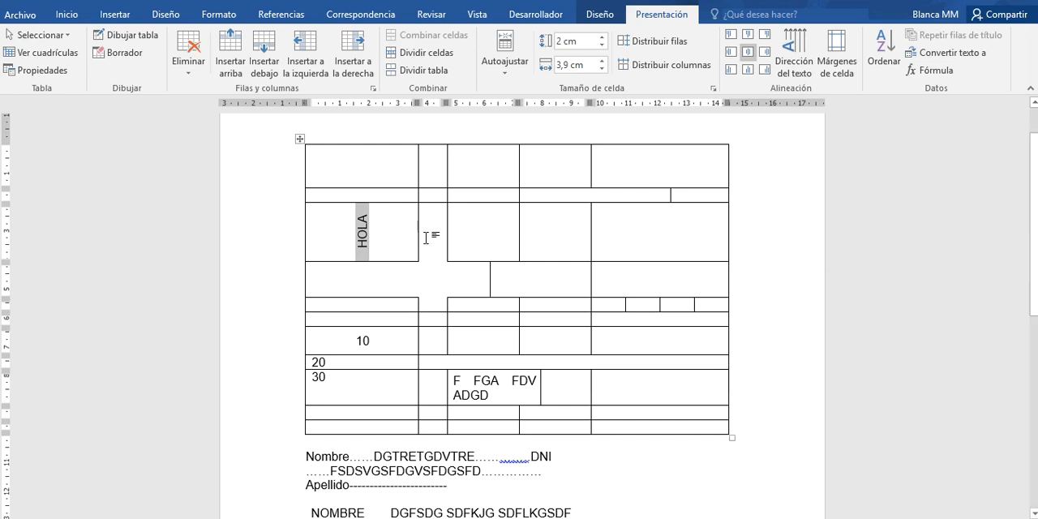
{"action": "left_click", "coordinate": [303, 231]}
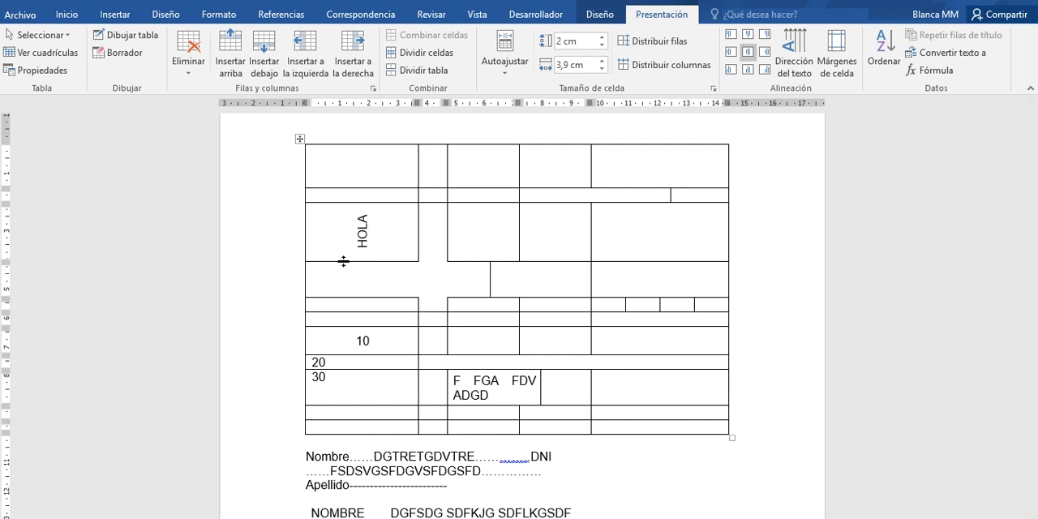
- Apply the green grid table style with a solid header row and banded rows to the large table
{"action": "left_click", "coordinate": [602, 14]}
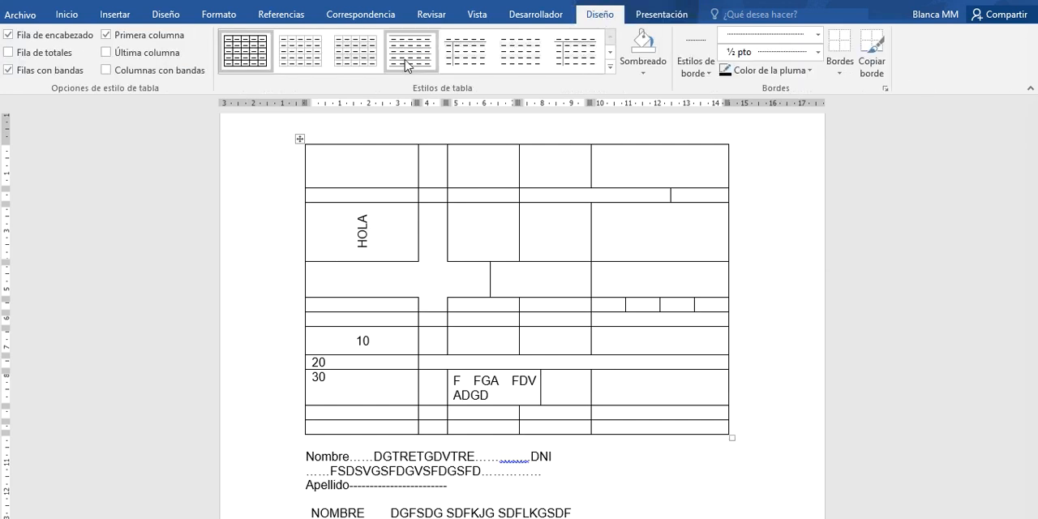
{"action": "left_click", "coordinate": [610, 66]}
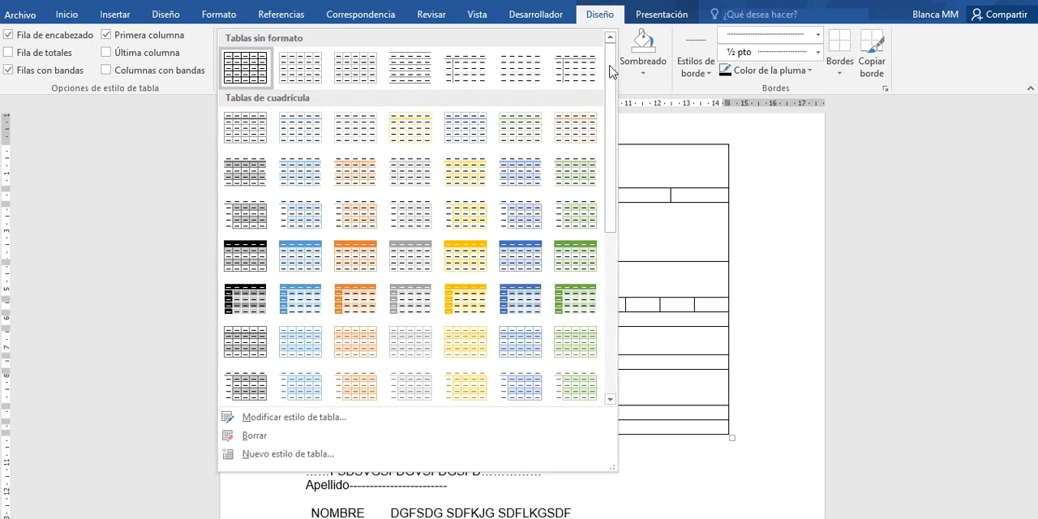
{"action": "left_click", "coordinate": [575, 255]}
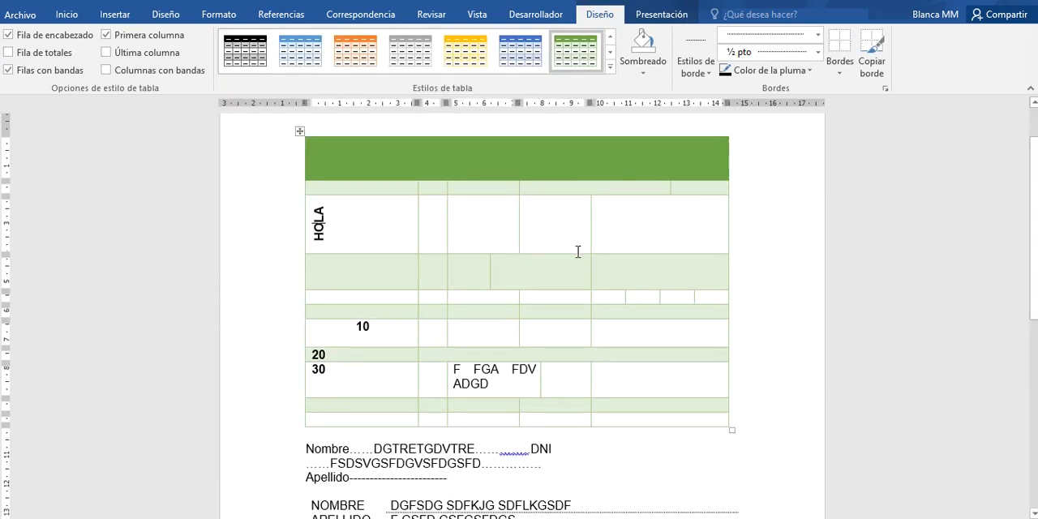
- Move the whole green table down so it sits below the line beginning with "Nombre"
{"action": "left_click", "coordinate": [664, 14]}
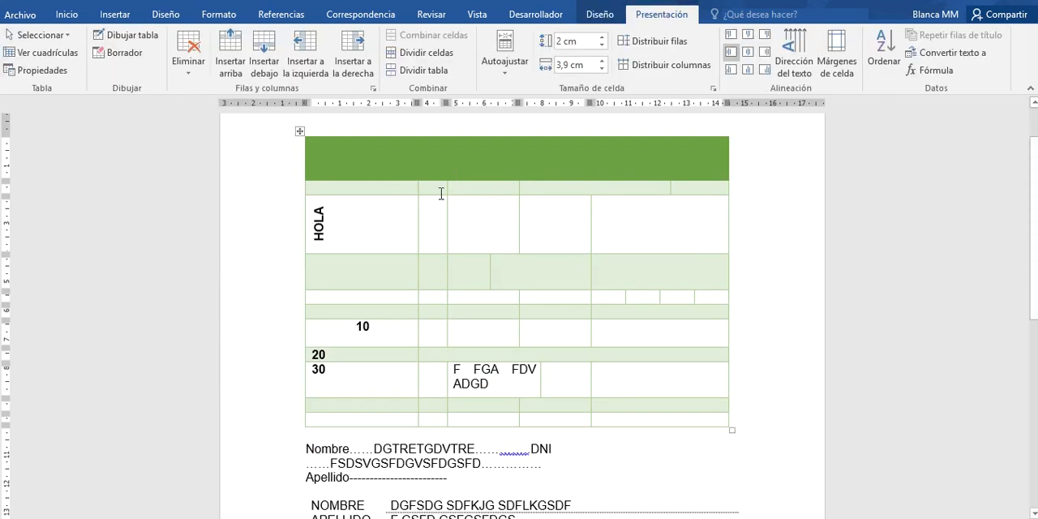
{"action": "left_click", "coordinate": [389, 162]}
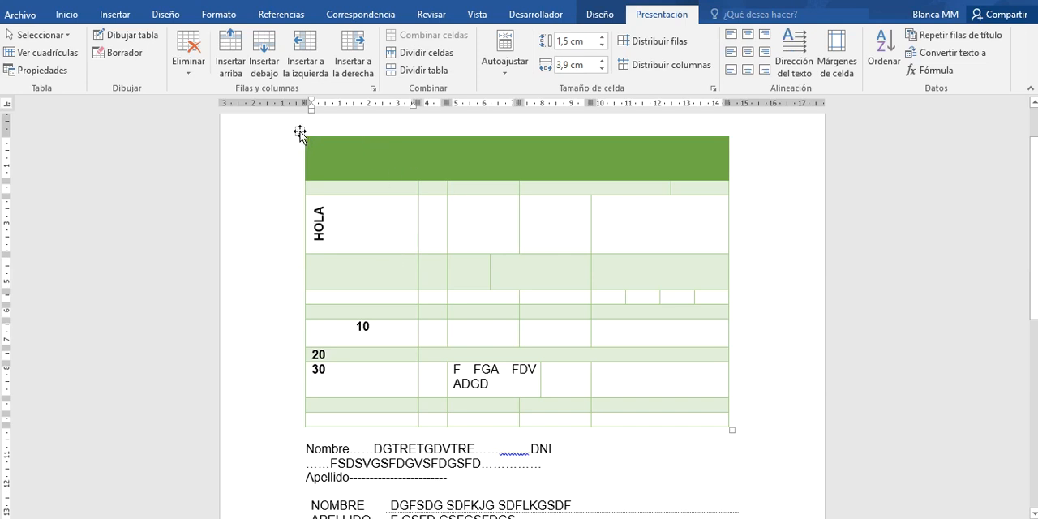
{"action": "left_click_drag", "start_coordinate": [300, 134], "coordinate": [301, 171]}
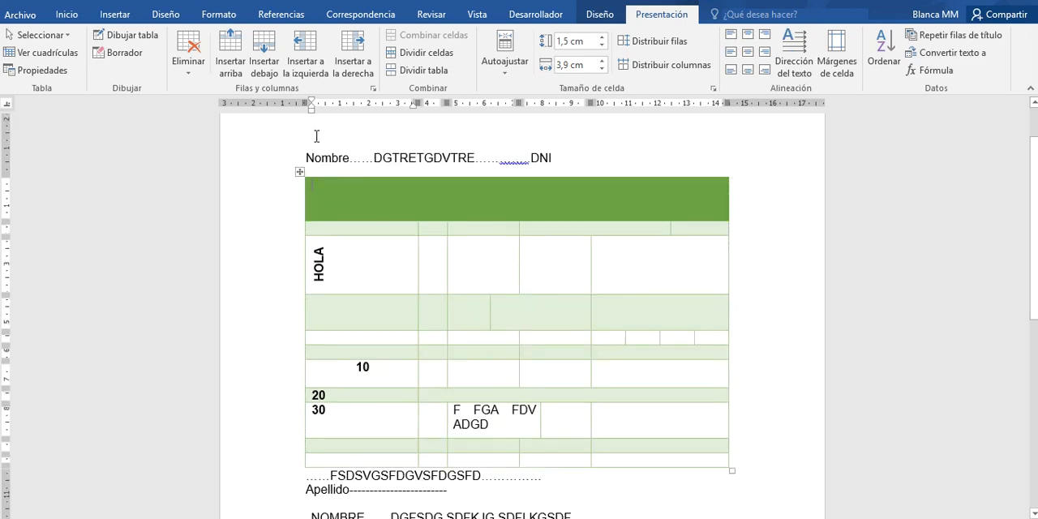
- Insert a new table with 5 columns and 50 rows at the empty line above the "Nombre" line
{"action": "left_click", "coordinate": [316, 138]}
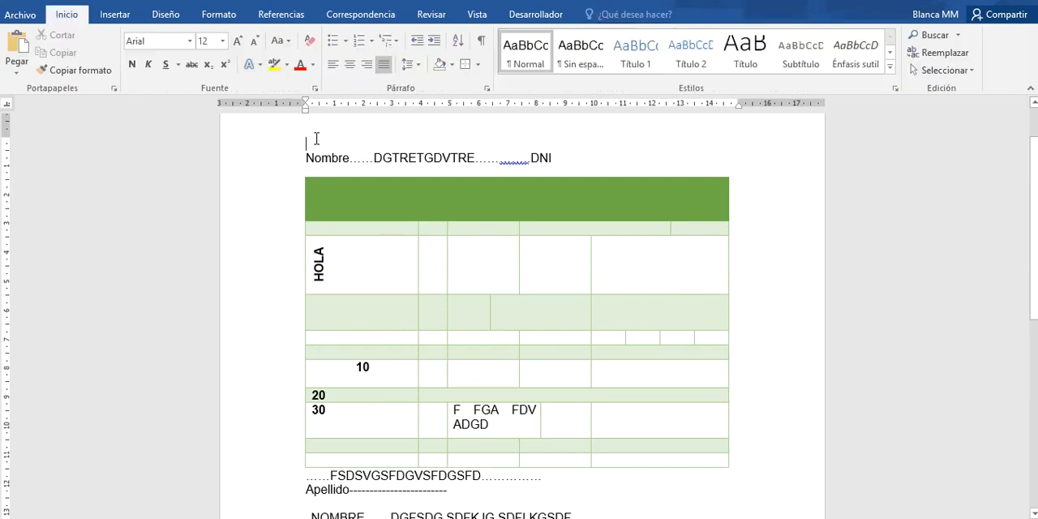
{"action": "left_click", "coordinate": [116, 15]}
{"action": "left_click", "coordinate": [117, 65]}
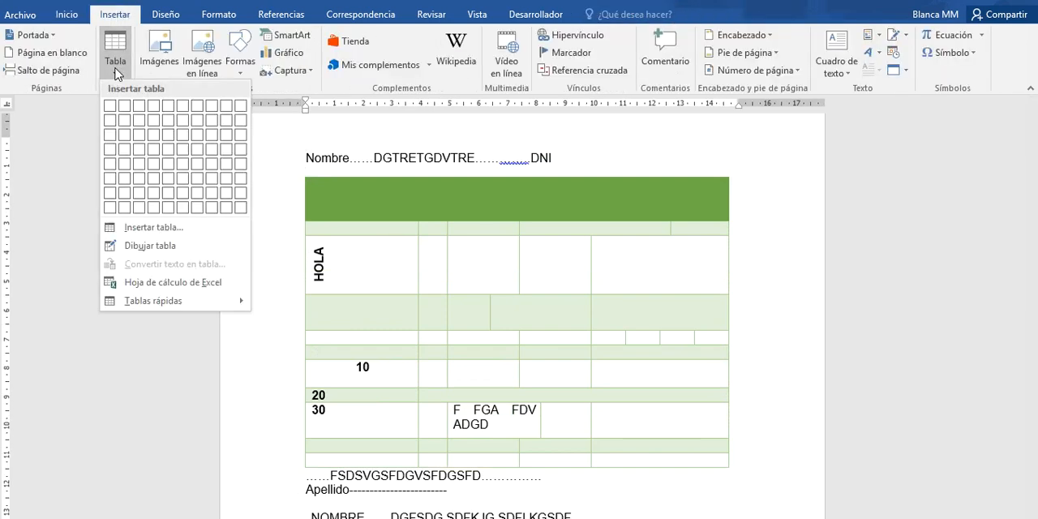
{"action": "left_click", "coordinate": [138, 230]}
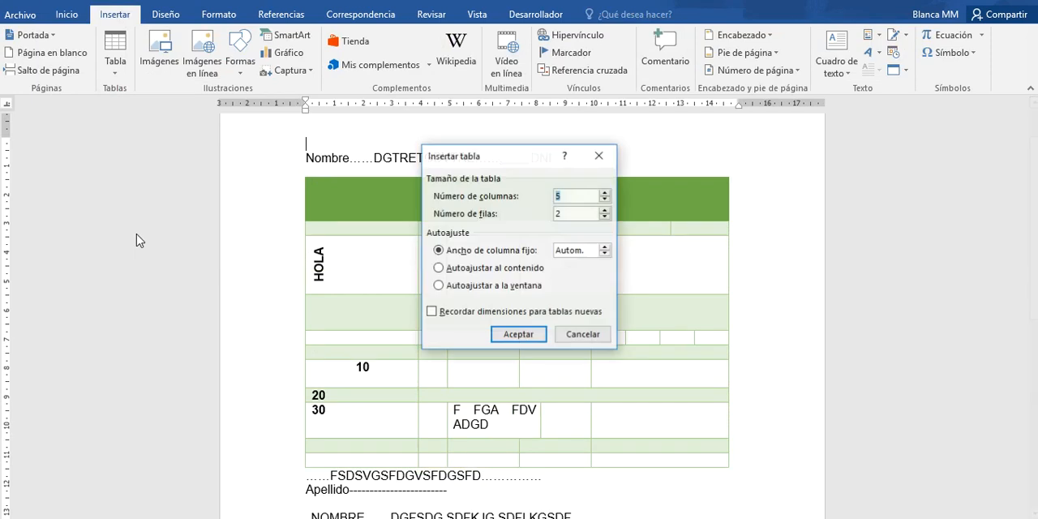
{"action": "left_click", "coordinate": [606, 210]}
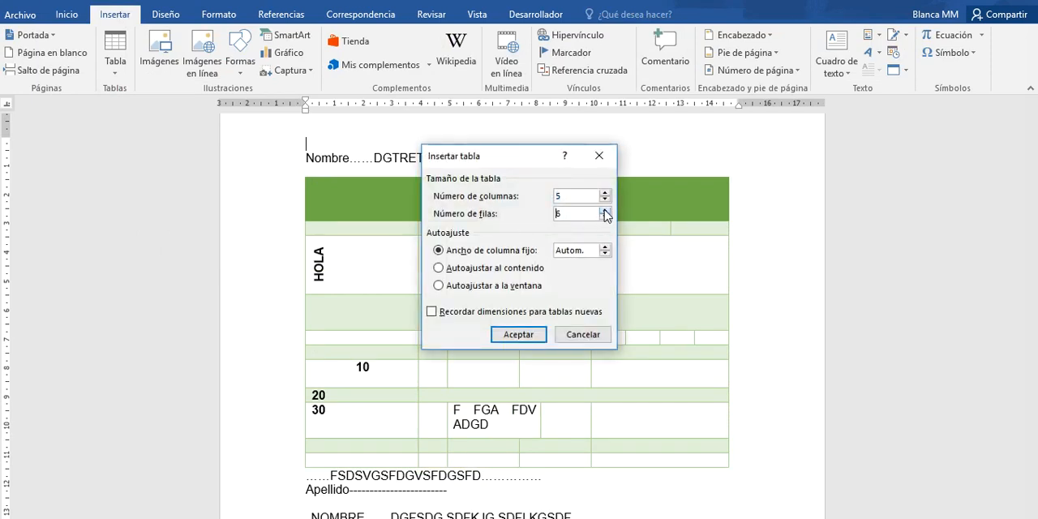
{"action": "left_click", "coordinate": [605, 210]}
{"action": "left_click", "coordinate": [605, 211]}
{"action": "left_click", "coordinate": [605, 211]}
{"action": "left_click", "coordinate": [605, 211]}
{"action": "left_click", "coordinate": [605, 211]}
{"action": "left_click", "coordinate": [605, 211]}
{"action": "left_click_drag", "start_coordinate": [575, 213], "coordinate": [531, 212]}
{"action": "type", "text": "50"}
{"action": "left_click", "coordinate": [517, 334]}
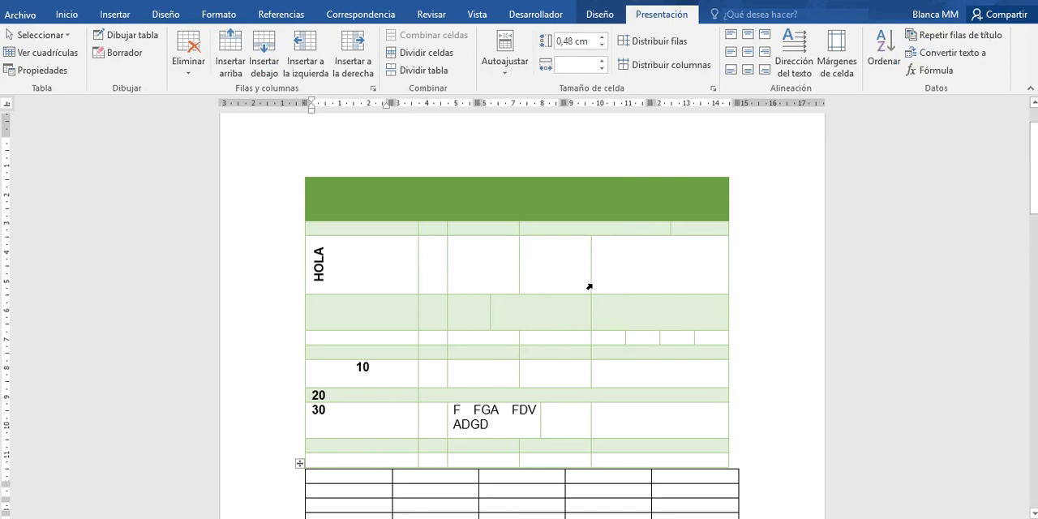
- Delete the whole green table so that only the new 5-column table remains above the "Nombre" line
{"action": "left_click_drag", "start_coordinate": [300, 464], "coordinate": [292, 144]}
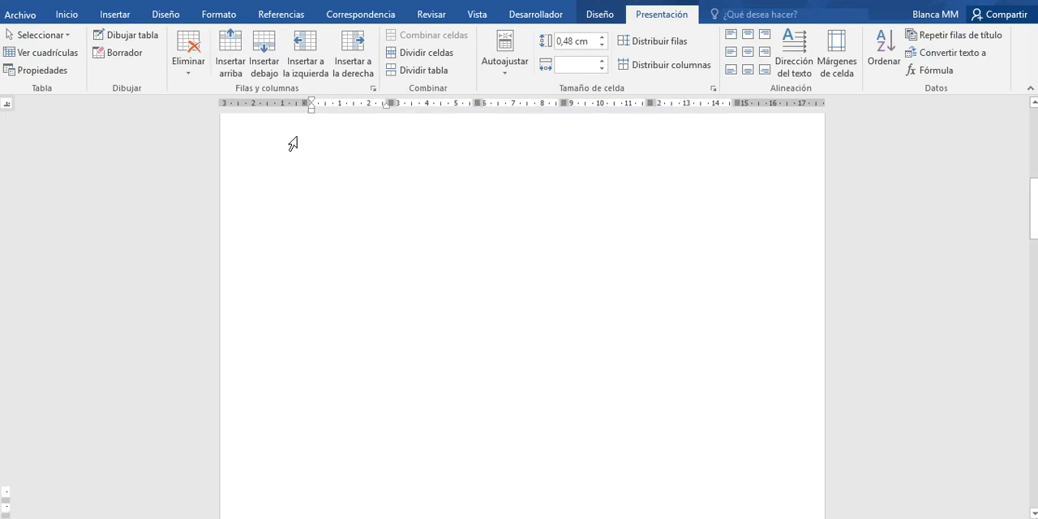
{"action": "left_click_drag", "start_coordinate": [1036, 236], "coordinate": [1031, 161]}
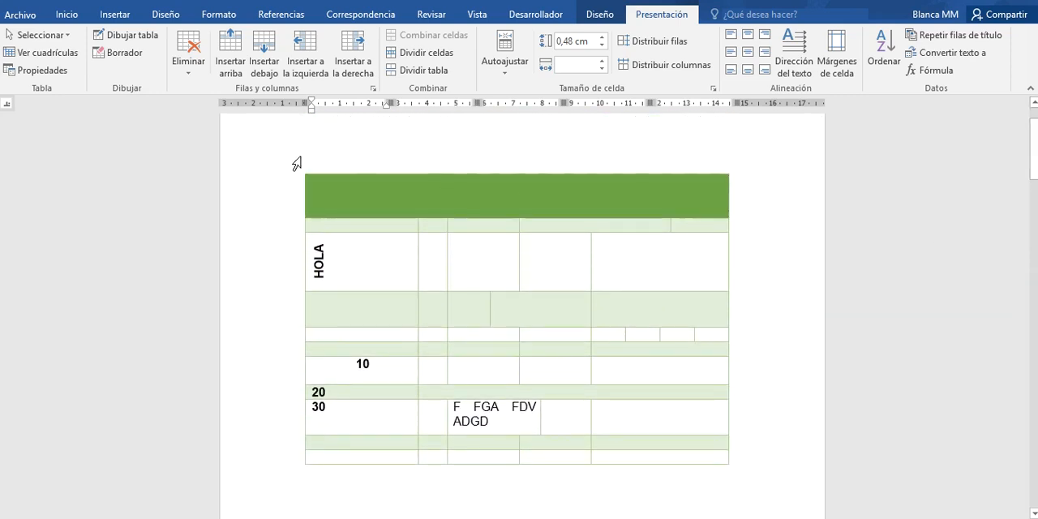
{"action": "left_click", "coordinate": [317, 167]}
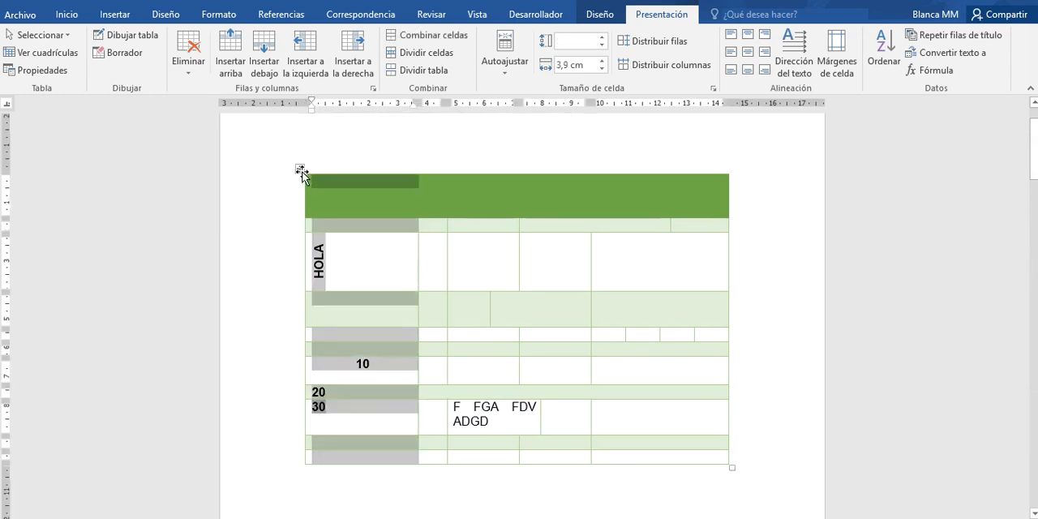
{"action": "left_click", "coordinate": [300, 171]}
{"action": "left_click", "coordinate": [190, 72]}
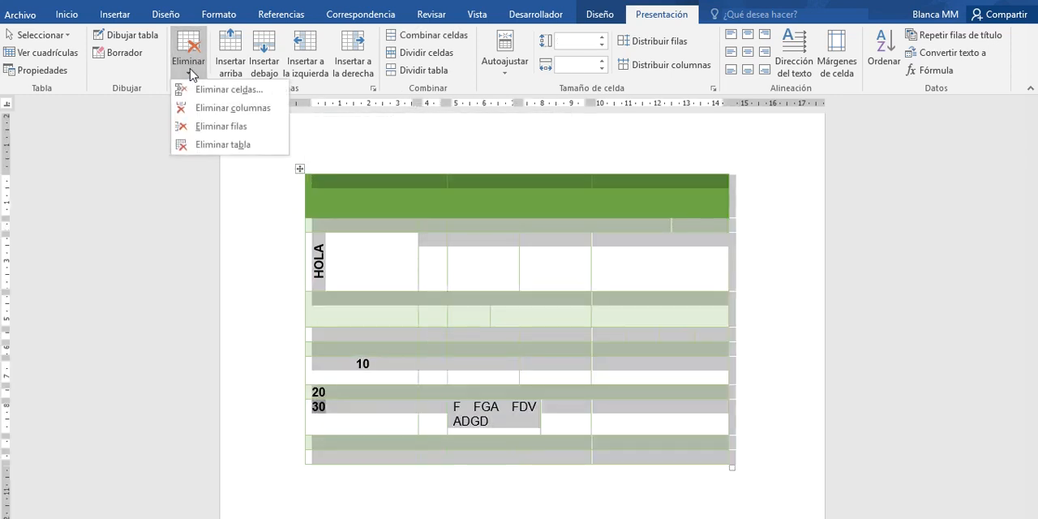
{"action": "left_click", "coordinate": [204, 145]}
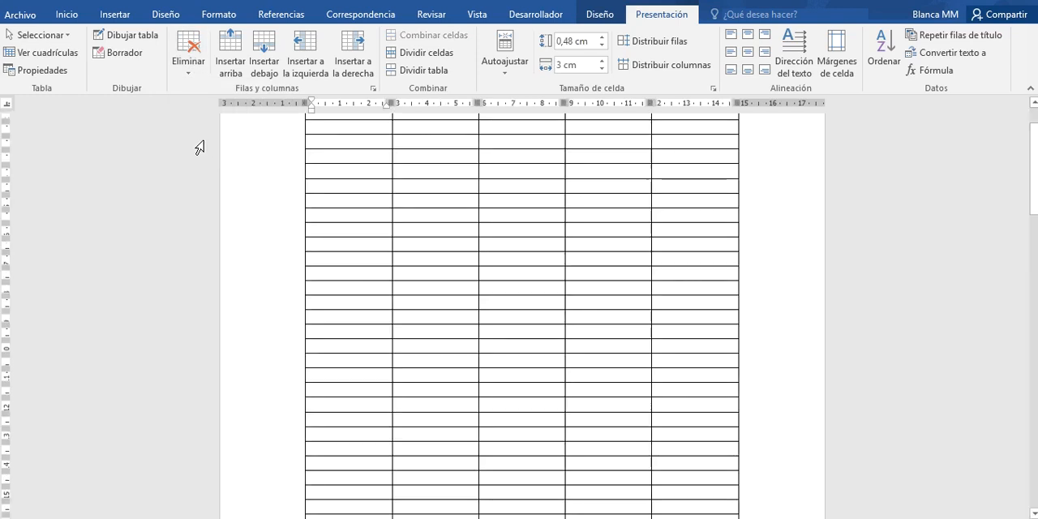
{"action": "left_click_drag", "start_coordinate": [1035, 180], "coordinate": [1033, 151]}
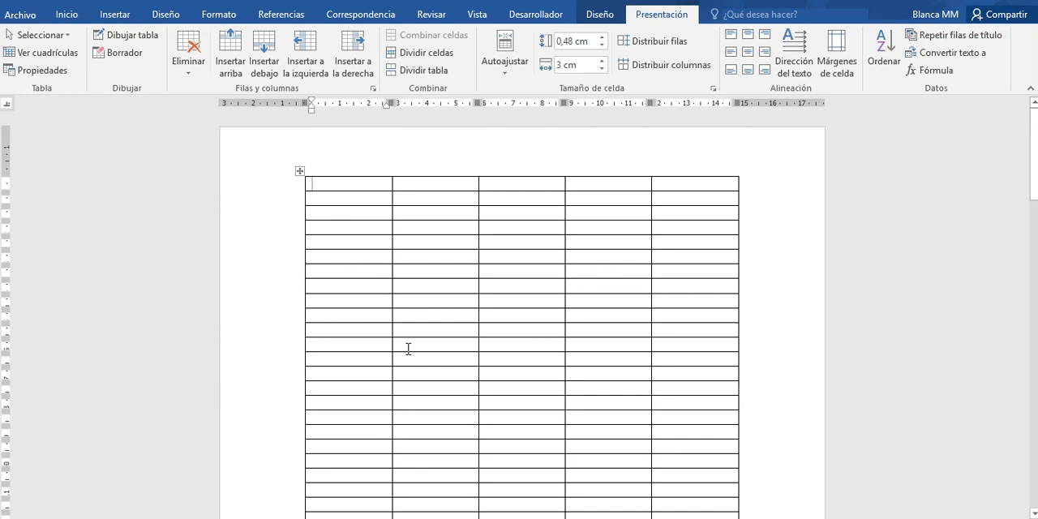
- Fill the first row of the new table with D, T, U, O and P, one letter per column
{"action": "type", "text": "D"}
{"action": "key", "text": "Tab"}
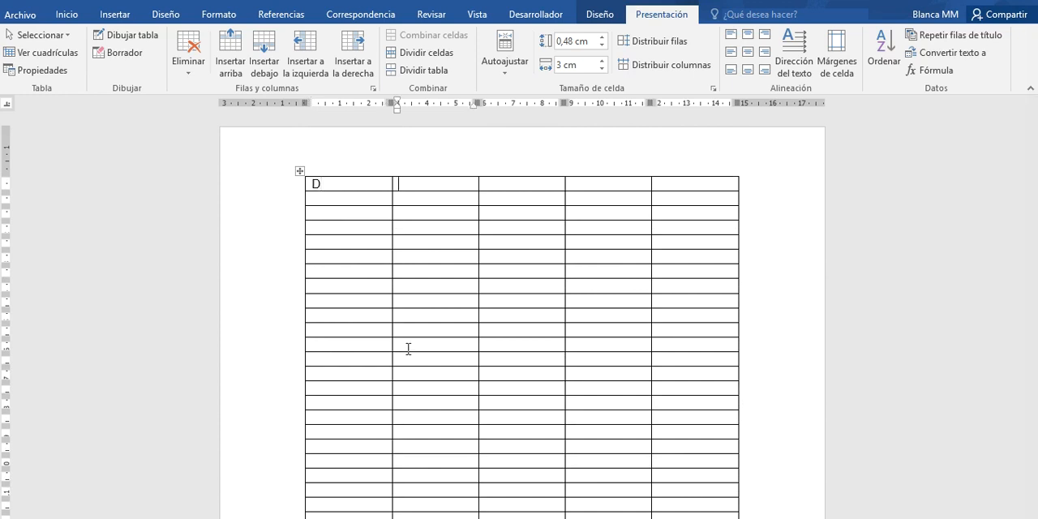
{"action": "type", "text": "T"}
{"action": "key", "text": "Tab"}
{"action": "type", "text": "U"}
{"action": "key", "text": "Tab"}
{"action": "type", "text": "O"}
{"action": "key", "text": "Tab"}
{"action": "type", "text": "F"}
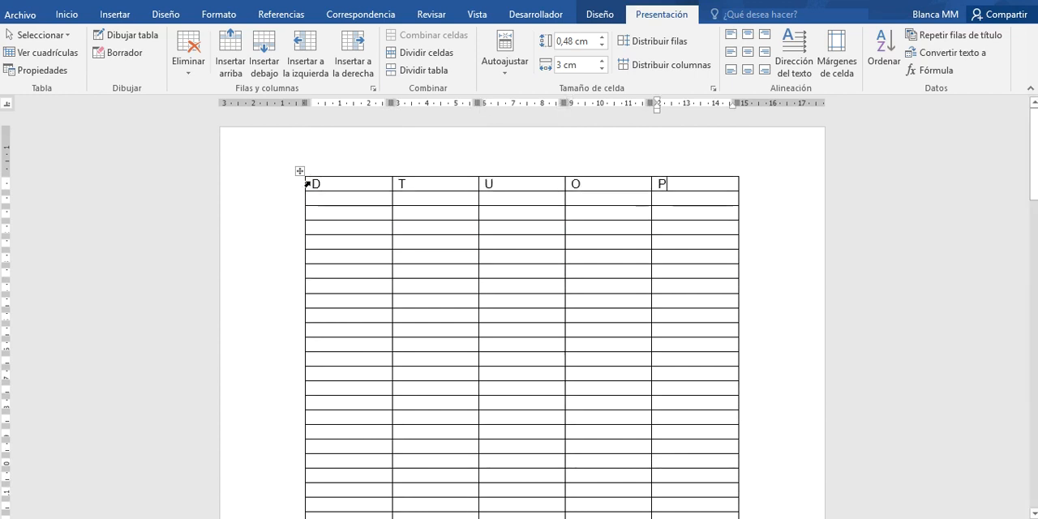
- Try to make the D, T, U, O, P row repeat as a title row on every page of the table
{"action": "left_click_drag", "start_coordinate": [316, 188], "coordinate": [694, 190]}
{"action": "left_click", "coordinate": [974, 37]}
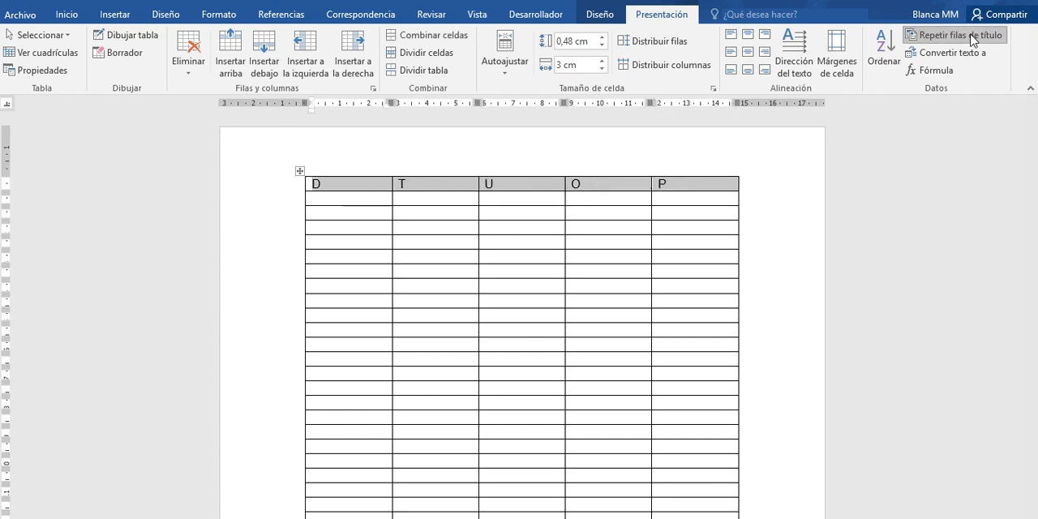
{"action": "mouse_move", "coordinate": [1033, 154]}
{"action": "left_mouse_down"}
{"action": "mouse_move", "coordinate": [1035, 289]}
{"action": "mouse_move", "coordinate": [1033, 155]}
{"action": "left_mouse_up"}
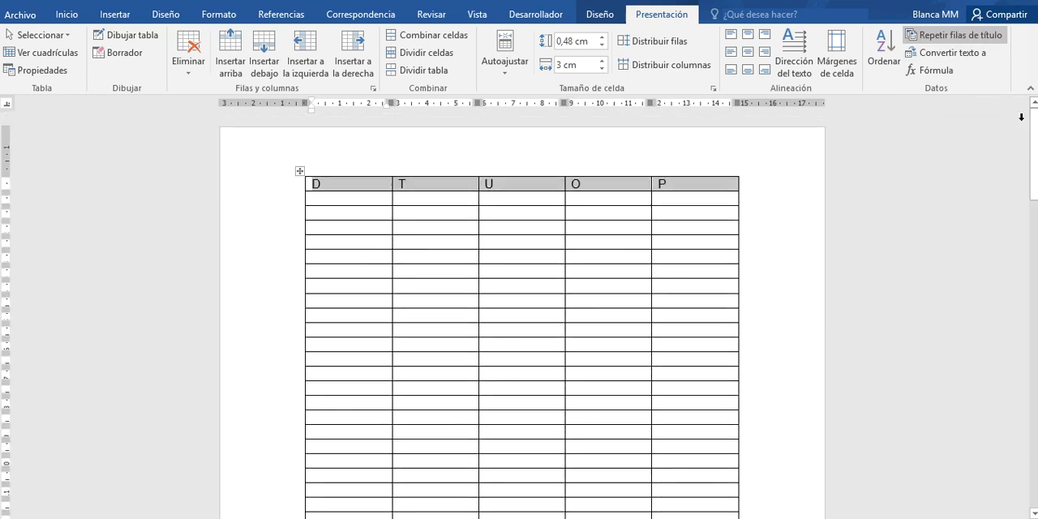
{"action": "left_click", "coordinate": [938, 41]}
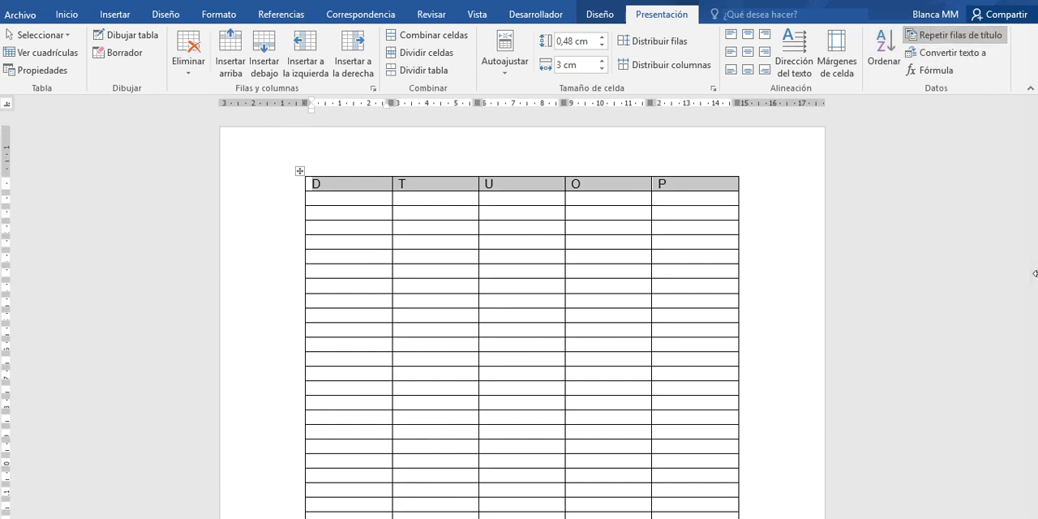
{"action": "left_click_drag", "start_coordinate": [1033, 167], "coordinate": [1036, 311]}
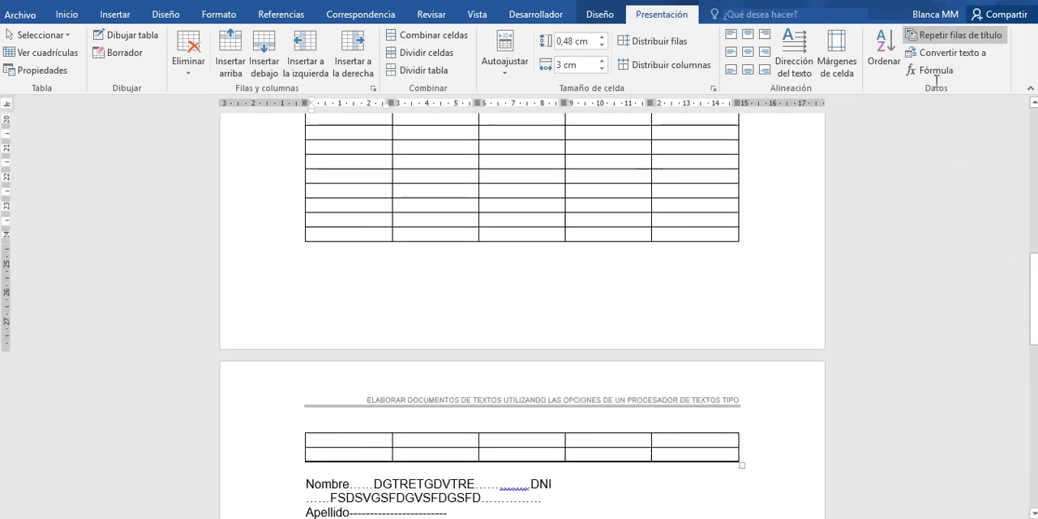
{"action": "left_click", "coordinate": [929, 37]}
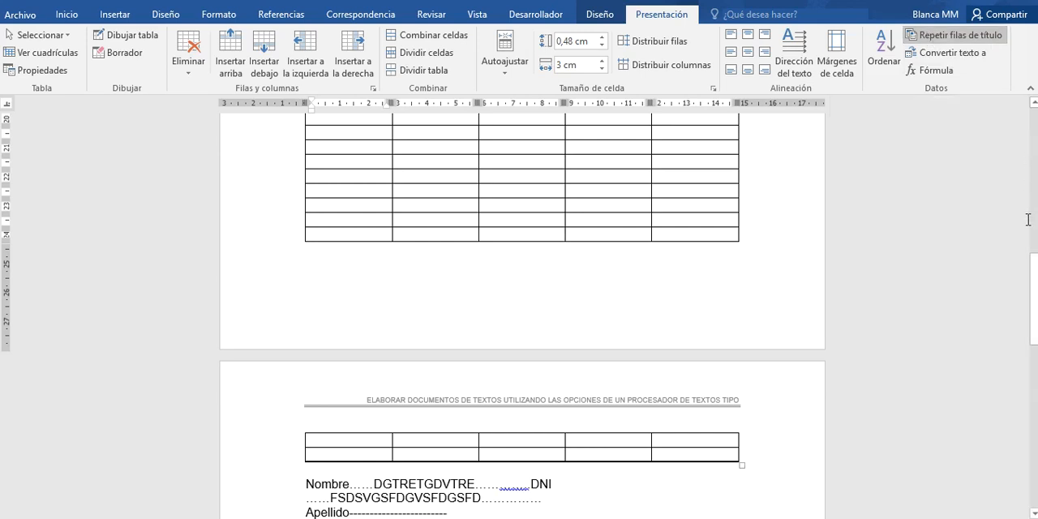
{"action": "left_click_drag", "start_coordinate": [1034, 276], "coordinate": [1029, 124]}
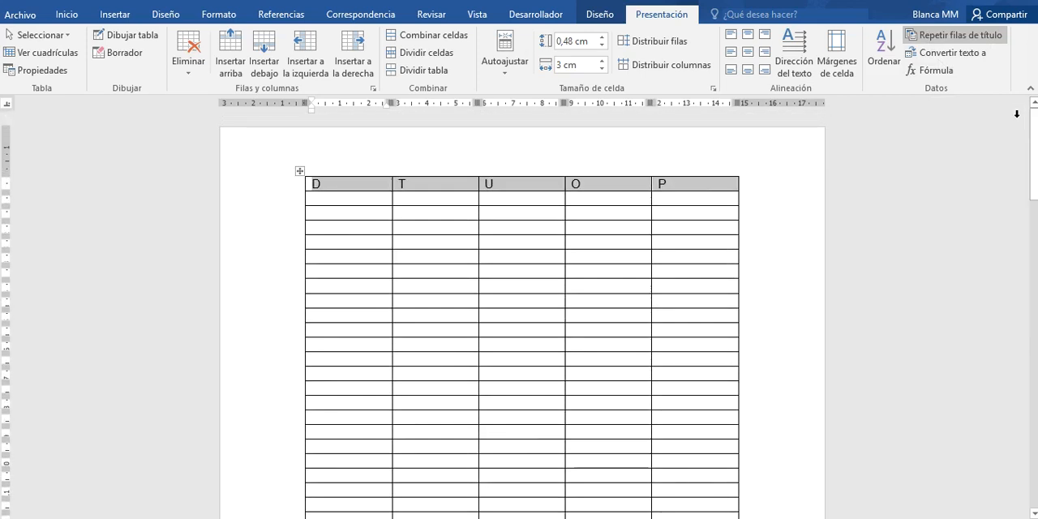
- Turn off title row repetition for the table's first row
{"action": "left_click", "coordinate": [274, 186]}
{"action": "left_click", "coordinate": [948, 37]}
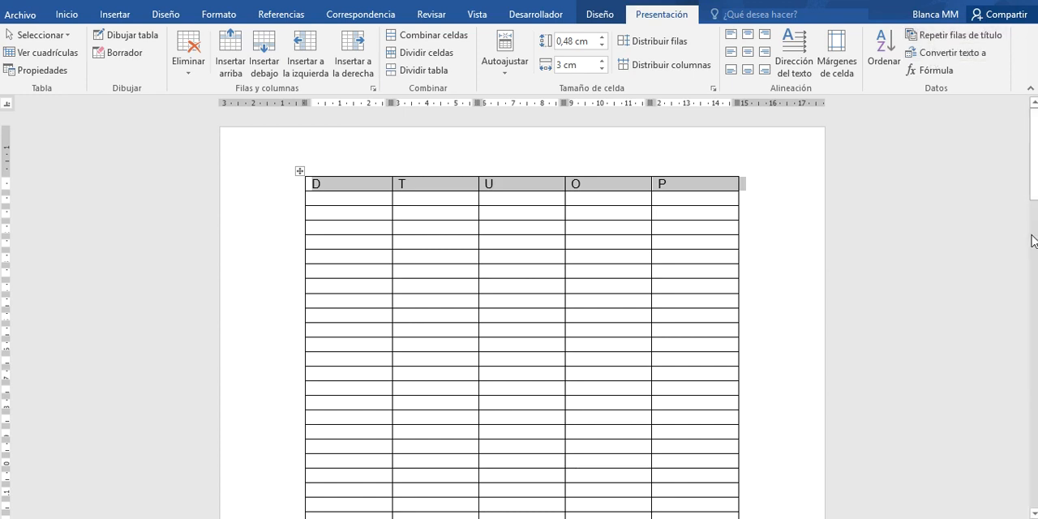
{"action": "left_click_drag", "start_coordinate": [1035, 172], "coordinate": [1029, 126]}
- Nudge the whole table slightly upward on the page
{"action": "left_click", "coordinate": [555, 202]}
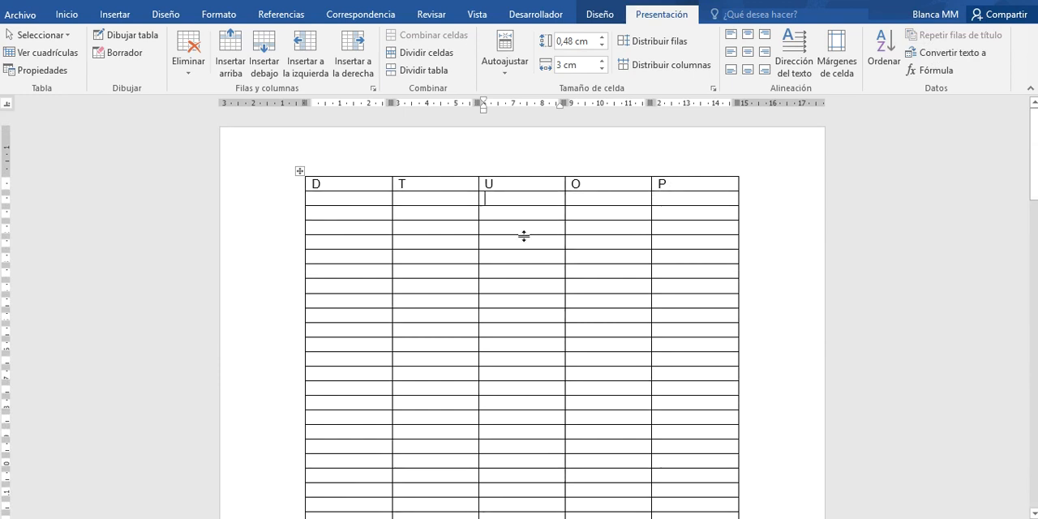
{"action": "left_click", "coordinate": [575, 271]}
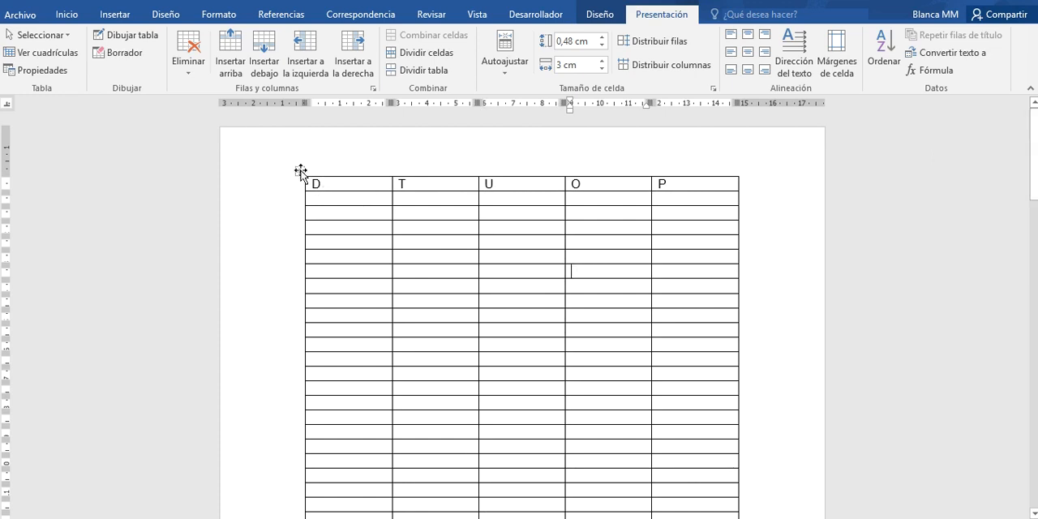
{"action": "mouse_move", "coordinate": [300, 171]}
{"action": "left_mouse_down"}
{"action": "mouse_move", "coordinate": [298, 222]}
{"action": "mouse_move", "coordinate": [301, 172]}
{"action": "left_mouse_up"}
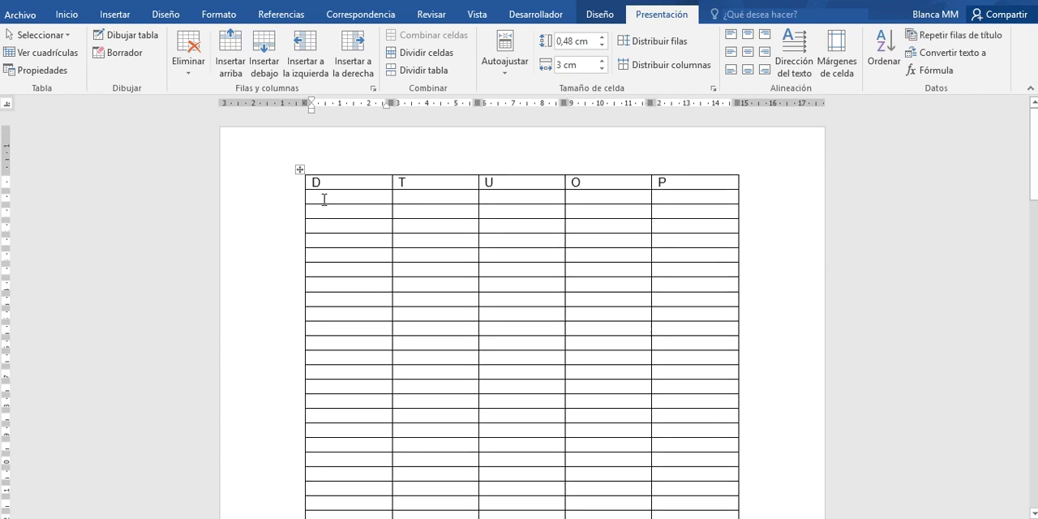
- Fill the second row with N, G, J, J, J and the third row with F, J, J, J, J
{"action": "left_click", "coordinate": [323, 198]}
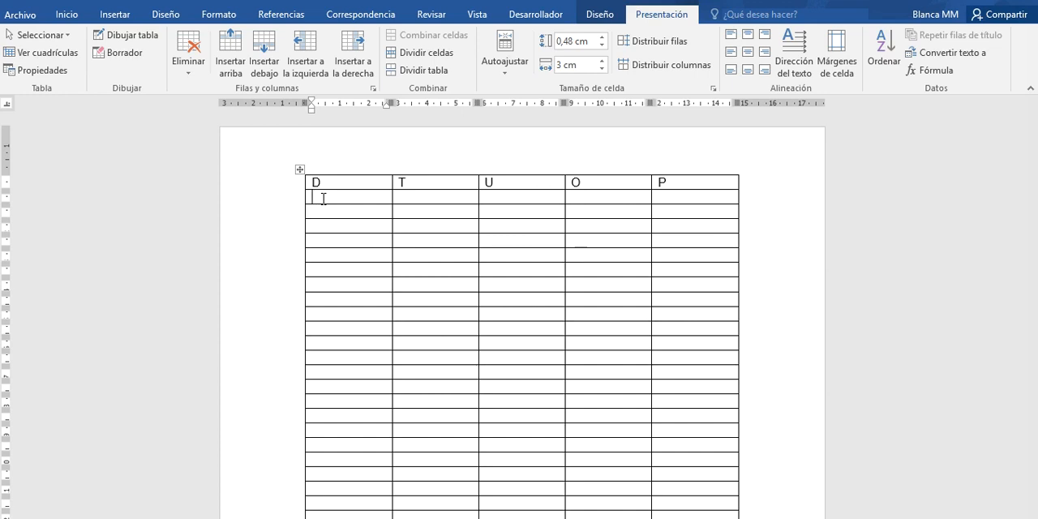
{"action": "type", "text": "N"}
{"action": "key", "text": "Tab"}
{"action": "type", "text": "J"}
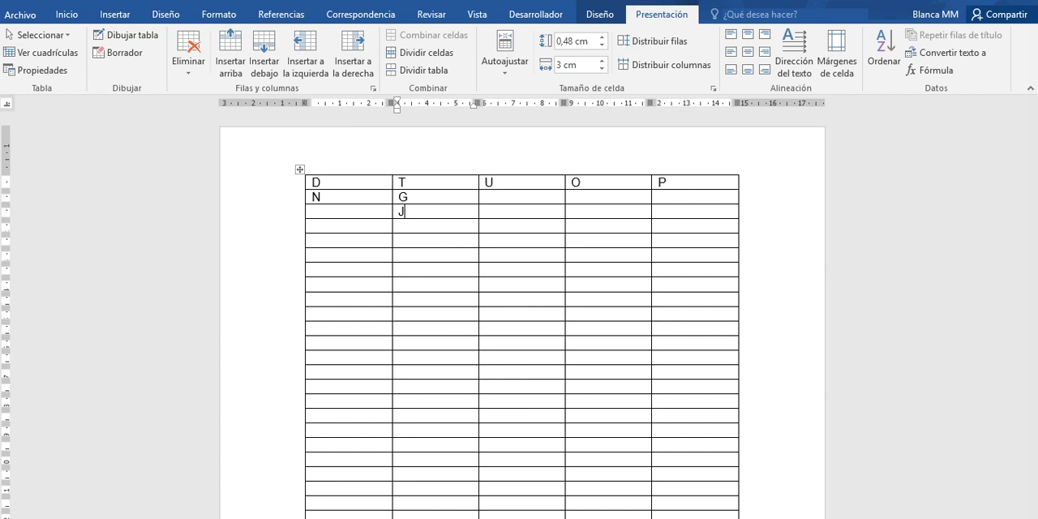
{"action": "key", "text": "Tab"}
{"action": "key", "text": "Down"}
{"action": "type", "text": "J"}
{"action": "key", "text": "Tab"}
{"action": "key", "text": "Up"}
{"action": "type", "text": "J"}
{"action": "key", "text": "Tab"}
{"action": "type", "text": "J"}
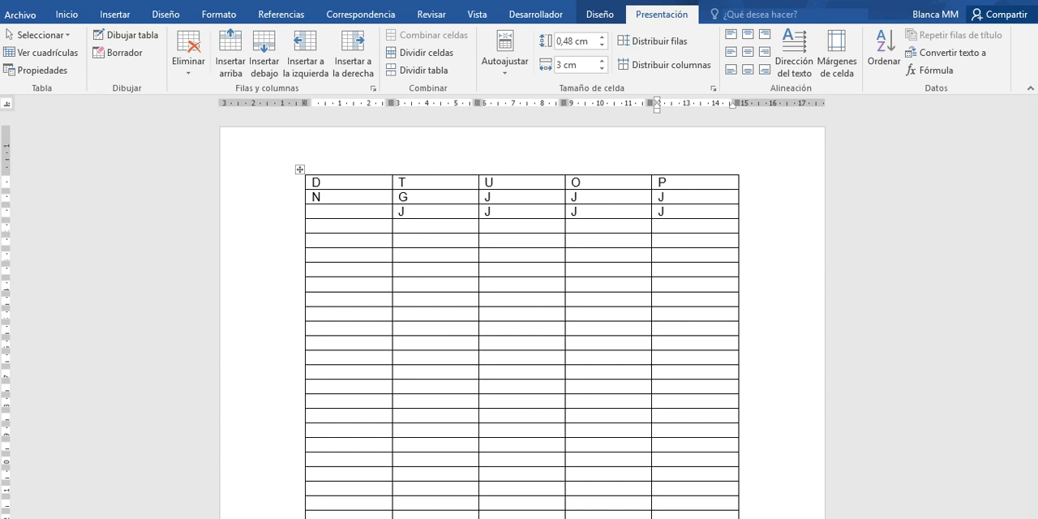
{"action": "left_click", "coordinate": [340, 212]}
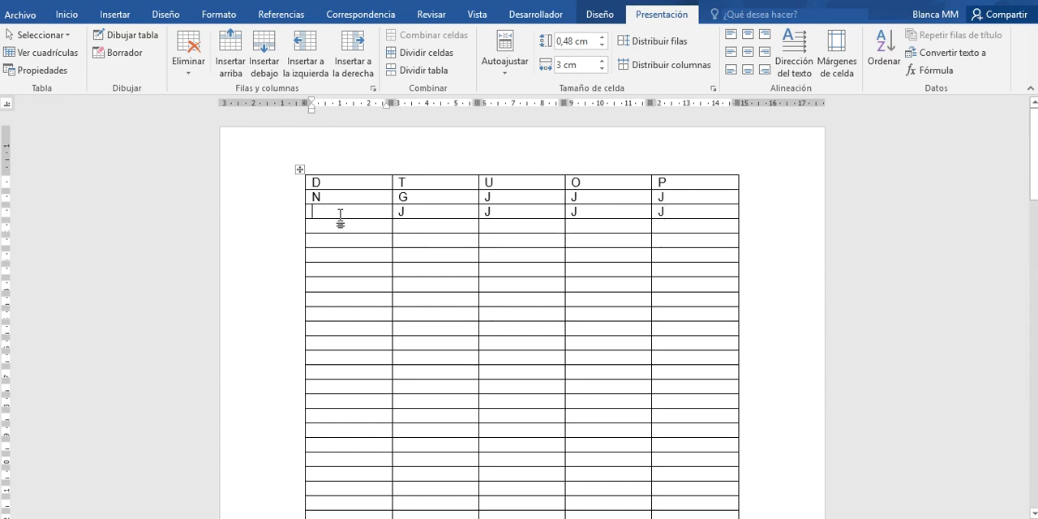
{"action": "type", "text": "F"}
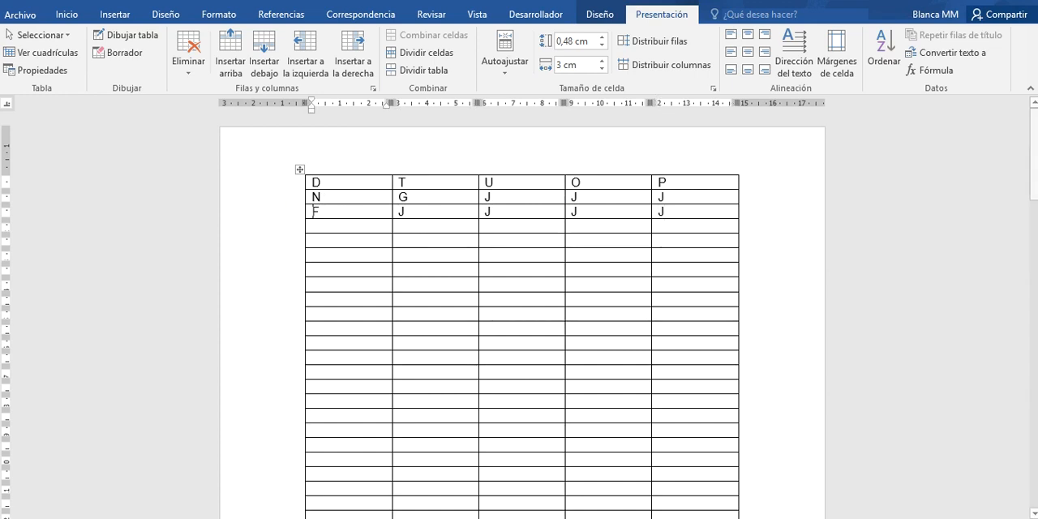
- Delete the empty table rows from below the F row down to the end of the first page
{"action": "mouse_move", "coordinate": [298, 227]}
{"action": "mouse_move", "coordinate": [311, 229]}
{"action": "left_mouse_down"}
{"action": "mouse_move", "coordinate": [327, 264]}
{"action": "mouse_move", "coordinate": [549, 328]}
{"action": "mouse_move", "coordinate": [707, 451]}
{"action": "mouse_move", "coordinate": [712, 516]}
{"action": "left_mouse_up"}
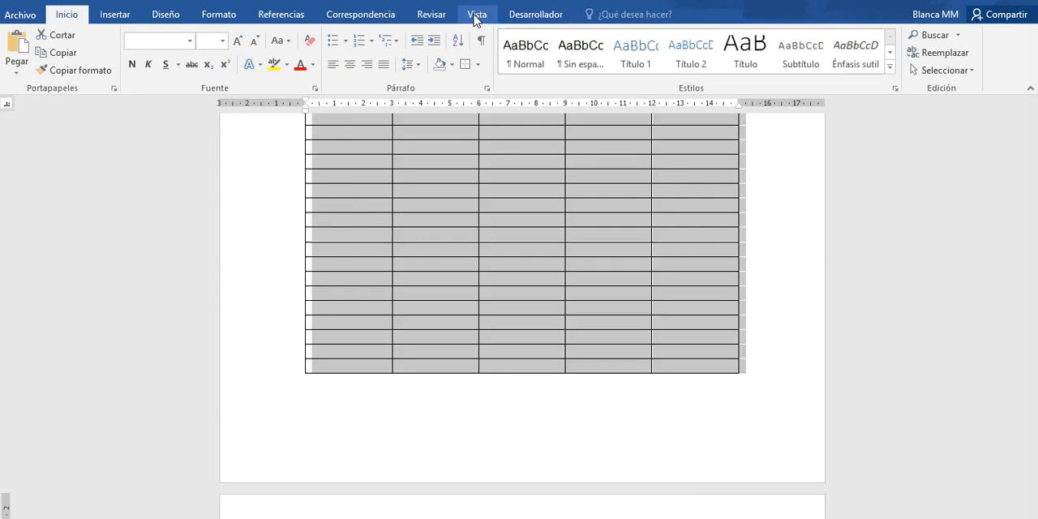
{"action": "left_click", "coordinate": [507, 155]}
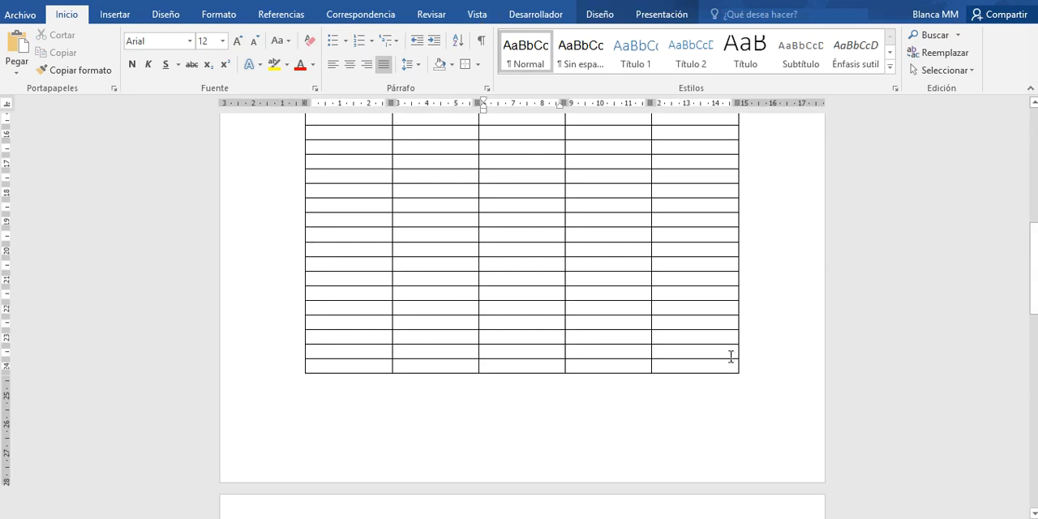
{"action": "mouse_move", "coordinate": [738, 351]}
{"action": "left_mouse_down"}
{"action": "mouse_move", "coordinate": [511, 343]}
{"action": "mouse_move", "coordinate": [297, 258]}
{"action": "mouse_move", "coordinate": [286, 107]}
{"action": "mouse_move", "coordinate": [288, 215]}
{"action": "mouse_move", "coordinate": [274, 252]}
{"action": "mouse_move", "coordinate": [274, 239]}
{"action": "left_mouse_up"}
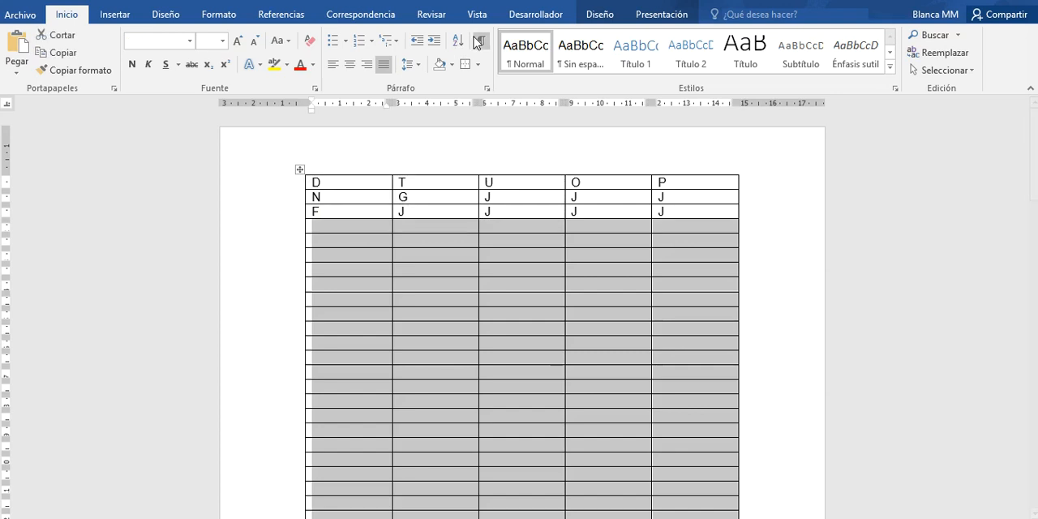
{"action": "left_click", "coordinate": [649, 16]}
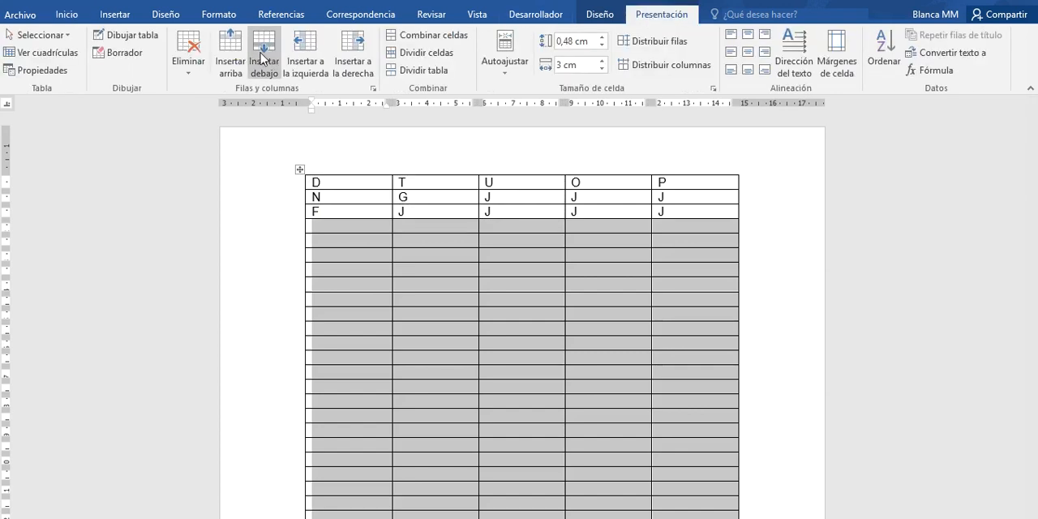
{"action": "left_click", "coordinate": [188, 73]}
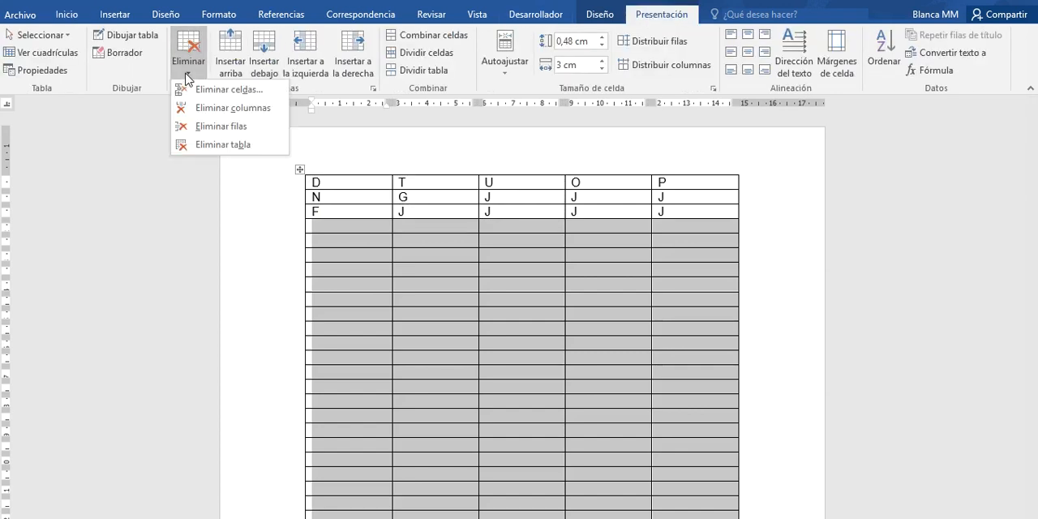
{"action": "left_click", "coordinate": [203, 129]}
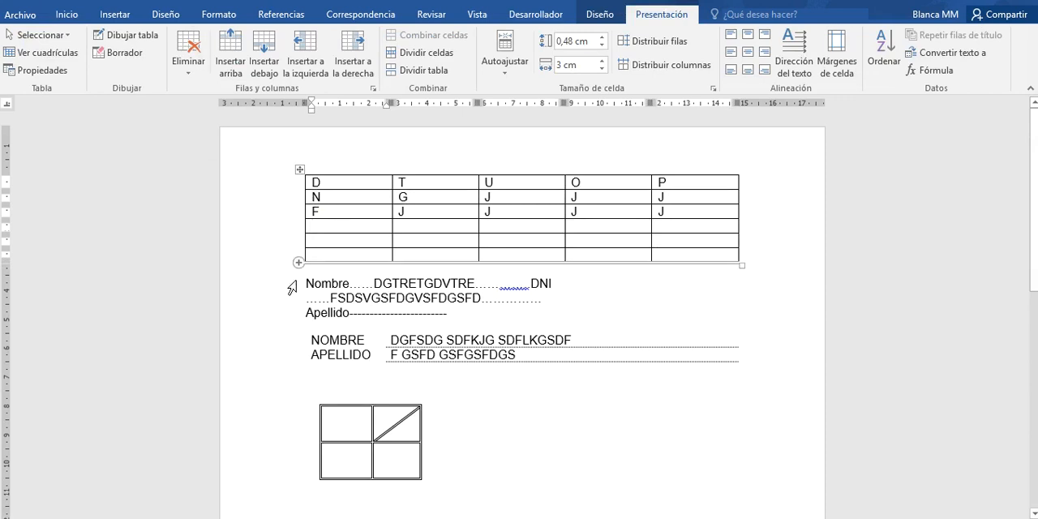
{"action": "left_click", "coordinate": [342, 228]}
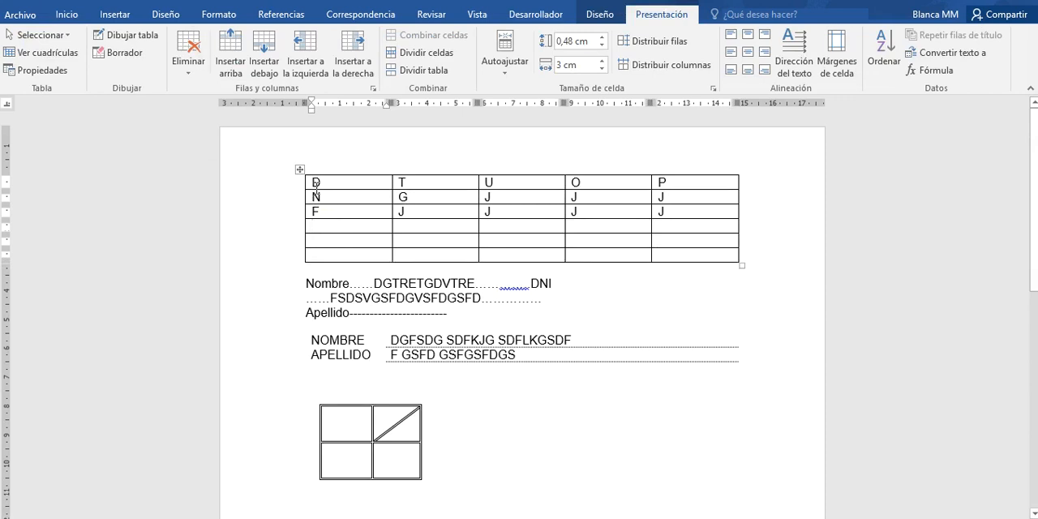
- Start a sort of the table's three filled rows with Columna 2 as the first key, ascending as text
{"action": "left_click_drag", "start_coordinate": [316, 183], "coordinate": [677, 218]}
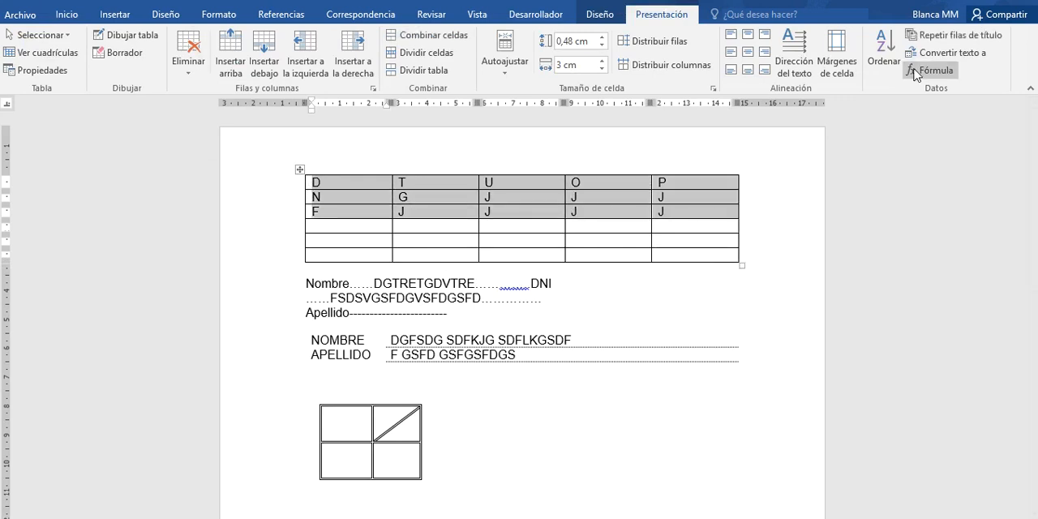
{"action": "left_click", "coordinate": [883, 44]}
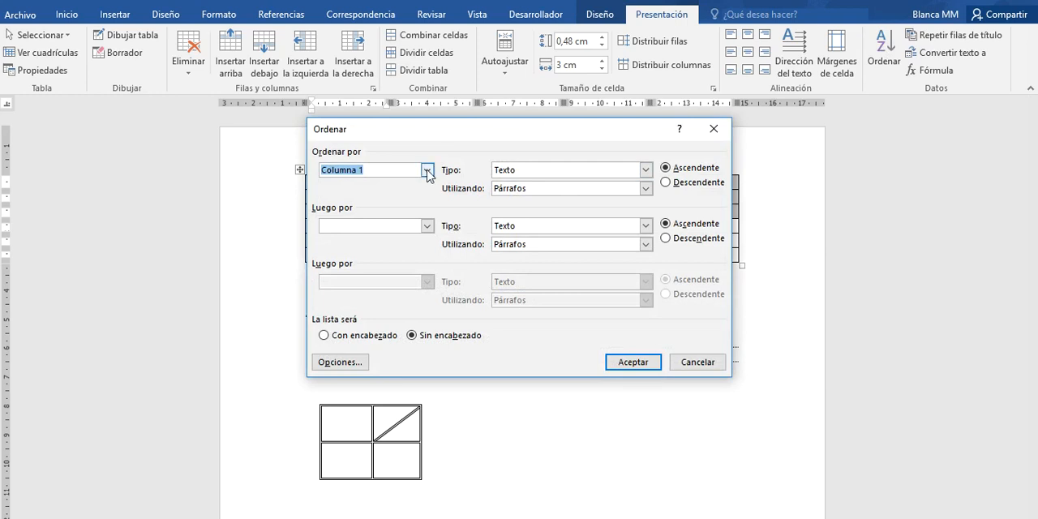
{"action": "left_click_drag", "start_coordinate": [463, 133], "coordinate": [547, 137]}
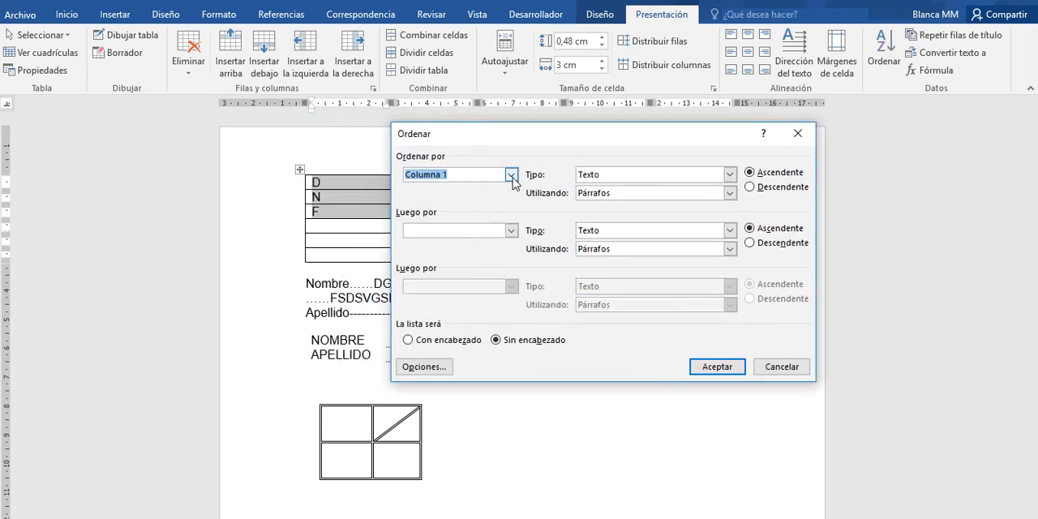
{"action": "left_click", "coordinate": [511, 175]}
{"action": "left_click", "coordinate": [551, 133]}
{"action": "left_click_drag", "start_coordinate": [547, 144], "coordinate": [462, 236]}
{"action": "left_click", "coordinate": [432, 271]}
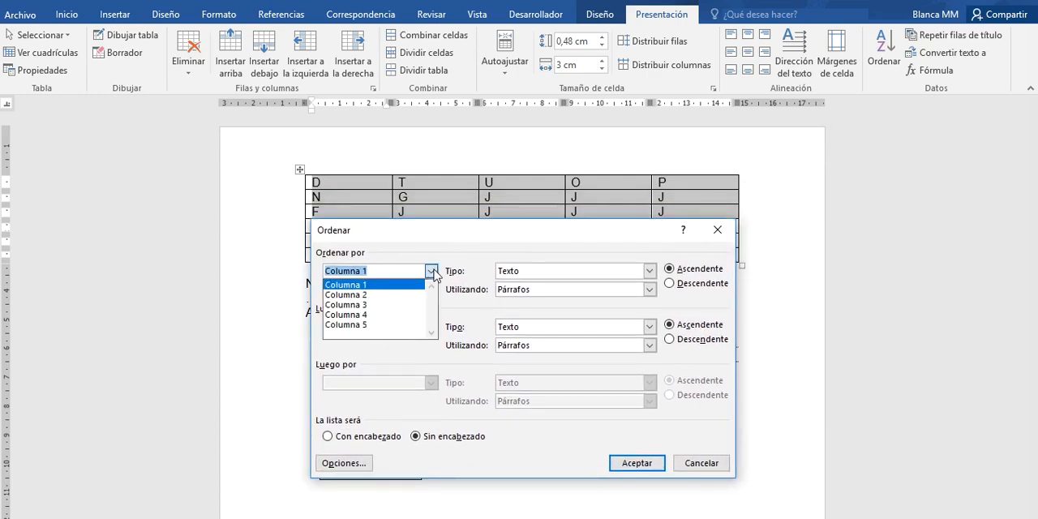
{"action": "left_click", "coordinate": [400, 302]}
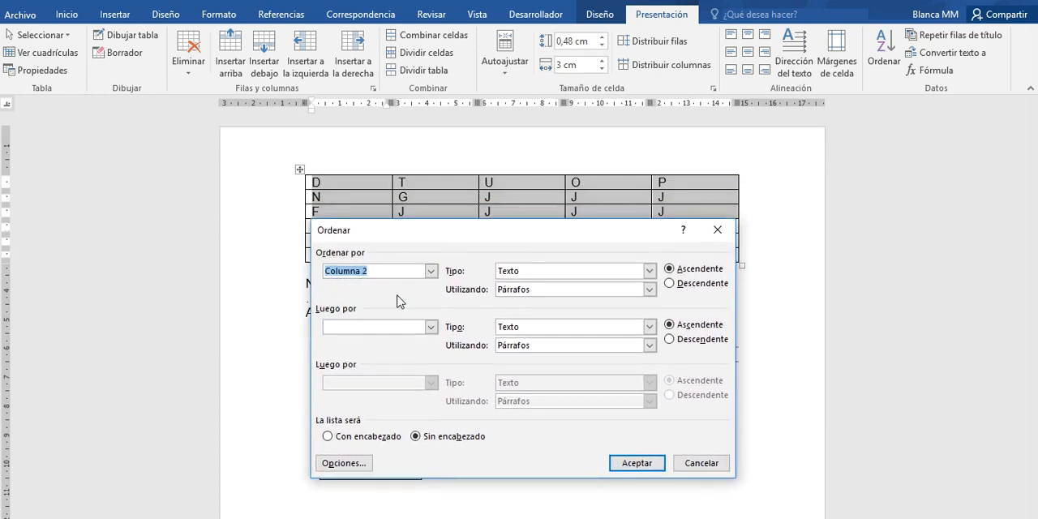
- Add Columna 3 and Columna 1 as the second and third ascending sort keys, without a header, and apply the sort
{"action": "left_click", "coordinate": [431, 327]}
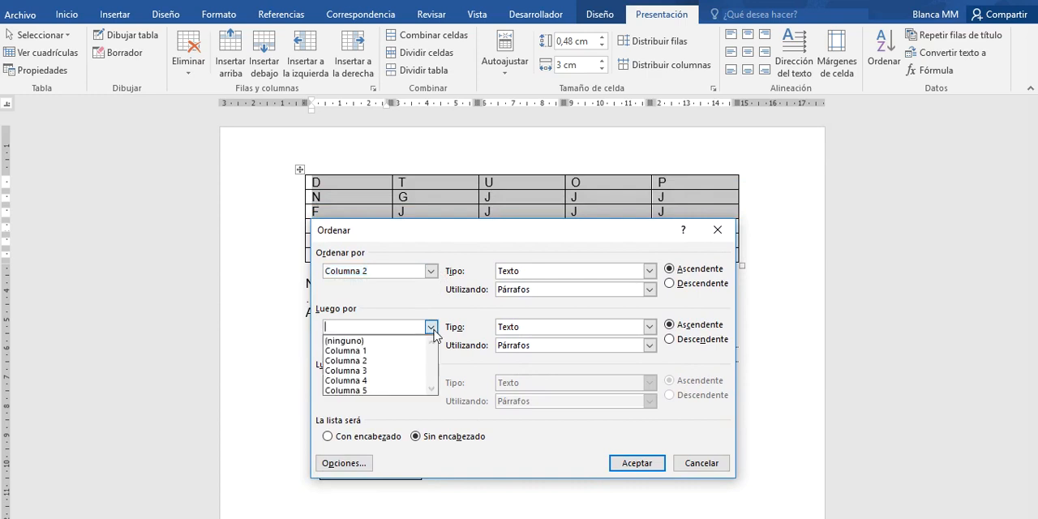
{"action": "left_click", "coordinate": [394, 371]}
{"action": "left_click", "coordinate": [430, 383]}
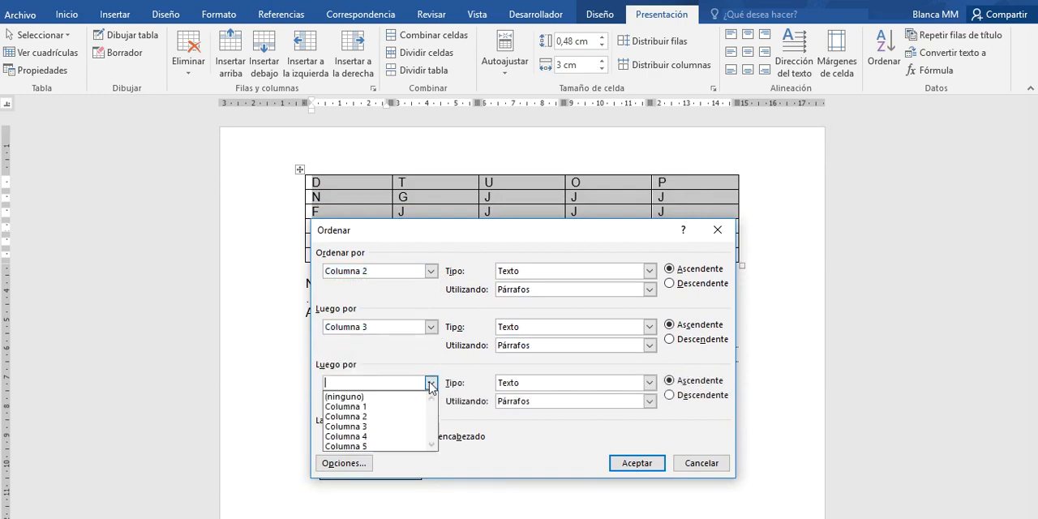
{"action": "left_click", "coordinate": [397, 407]}
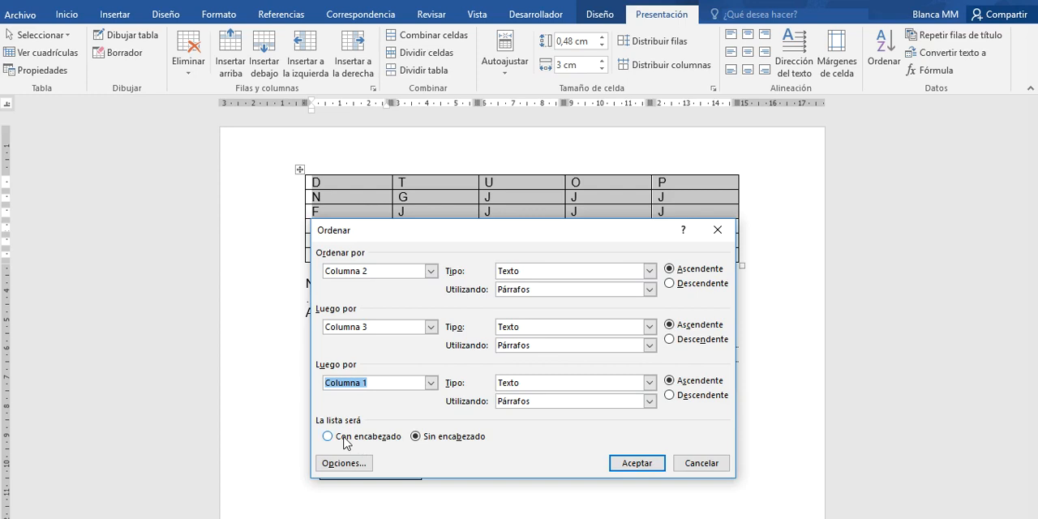
{"action": "left_click", "coordinate": [637, 465]}
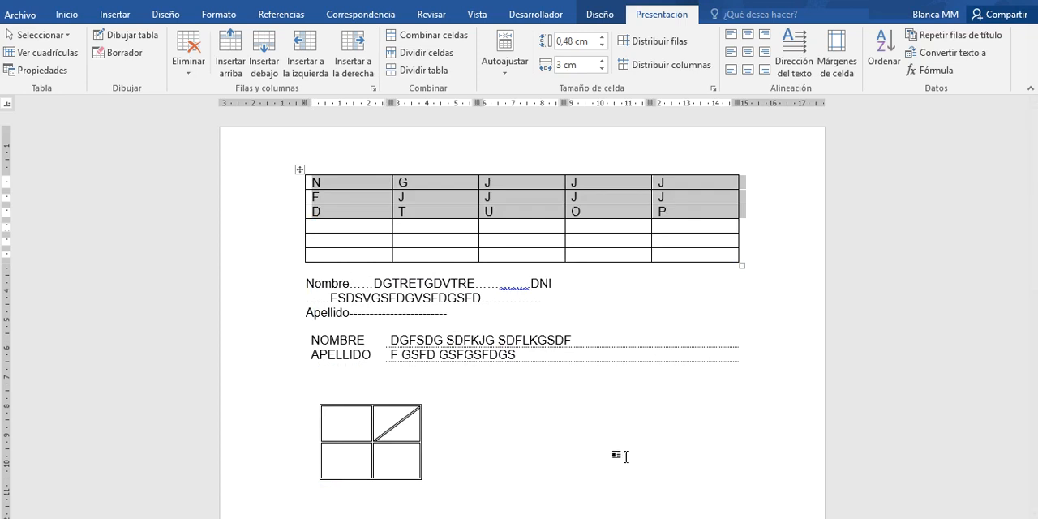
- Convert the three filled rows to text, using a space as the custom separator
{"action": "left_click", "coordinate": [958, 56]}
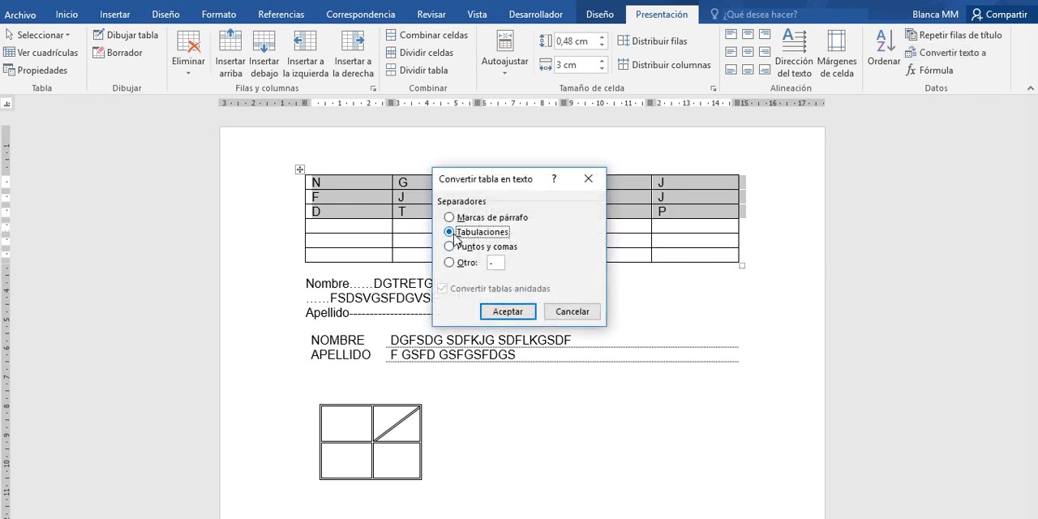
{"action": "left_click", "coordinate": [495, 262]}
{"action": "key", "text": "BackSpace"}
{"action": "left_click", "coordinate": [507, 311]}
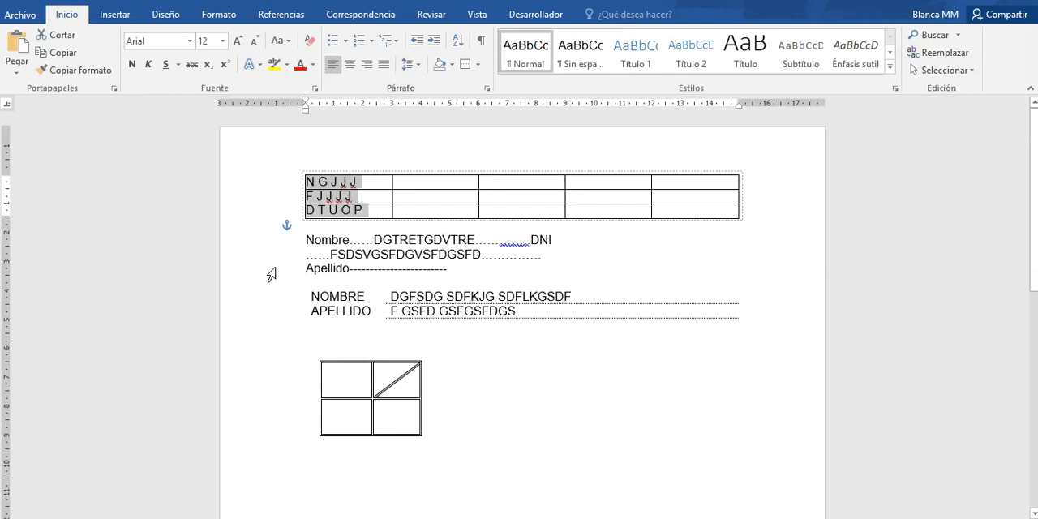
- Insert blank lines between the remaining empty table and the Nombre line
{"action": "left_click", "coordinate": [306, 241]}
{"action": "key", "text": "Return"}
{"action": "key", "text": "Return"}
{"action": "key", "text": "Return"}
{"action": "key", "text": "Return"}
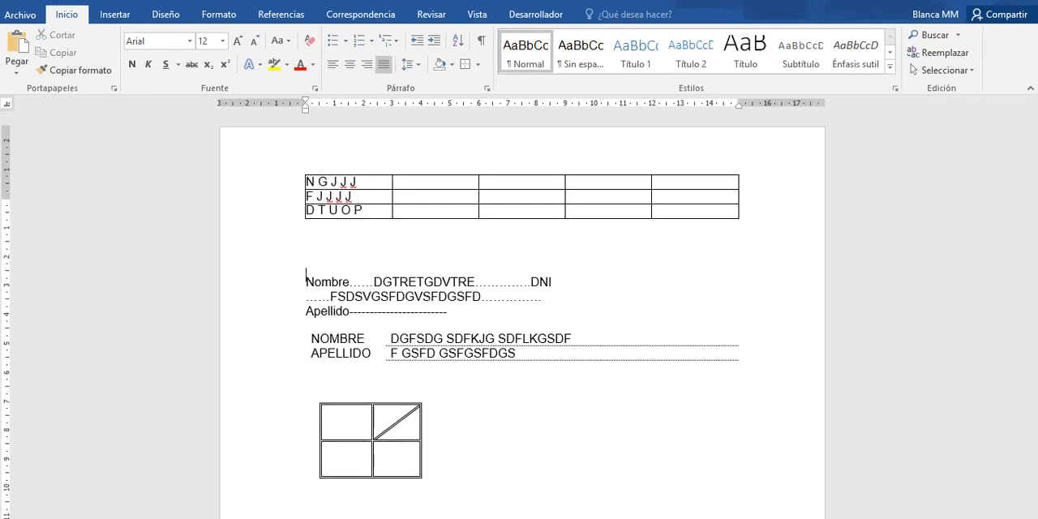
{"action": "left_click", "coordinate": [317, 227]}
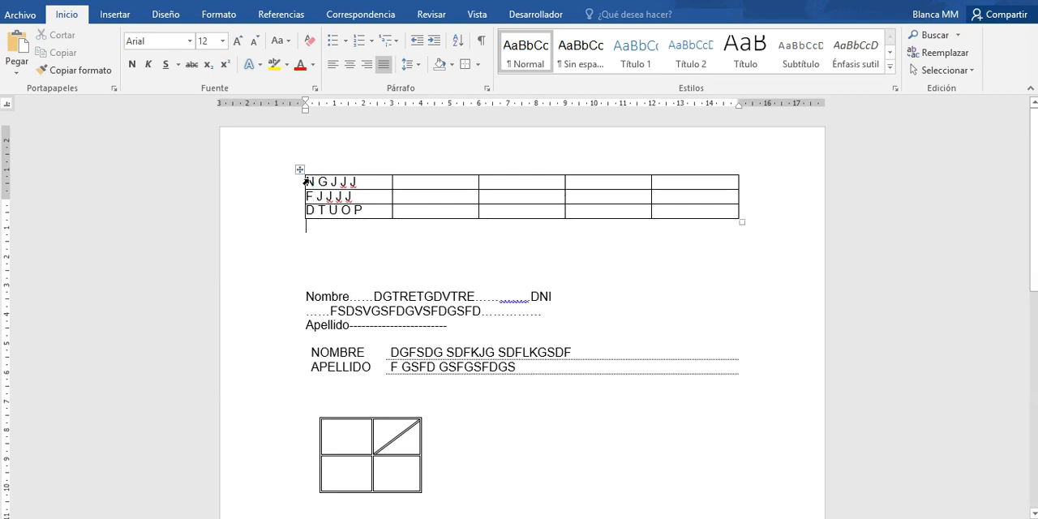
- Convert the remaining three-row table to text with tabs as the separator
{"action": "left_click_drag", "start_coordinate": [308, 182], "coordinate": [679, 213]}
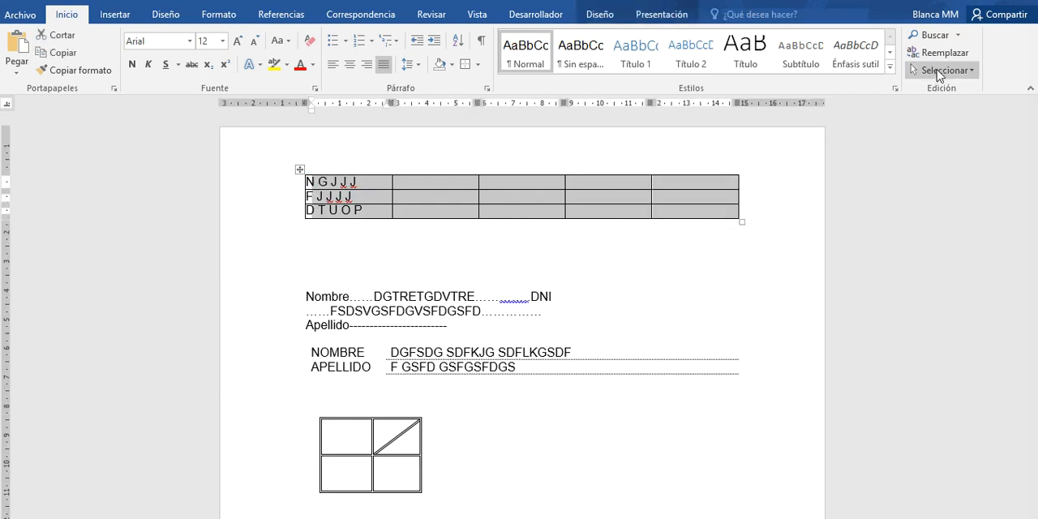
{"action": "left_click", "coordinate": [657, 16]}
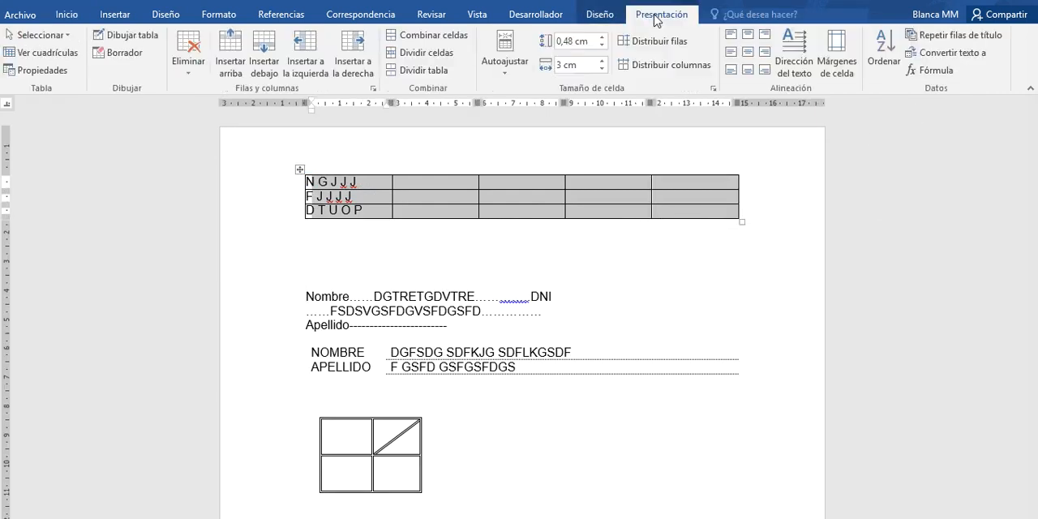
{"action": "left_click", "coordinate": [946, 52]}
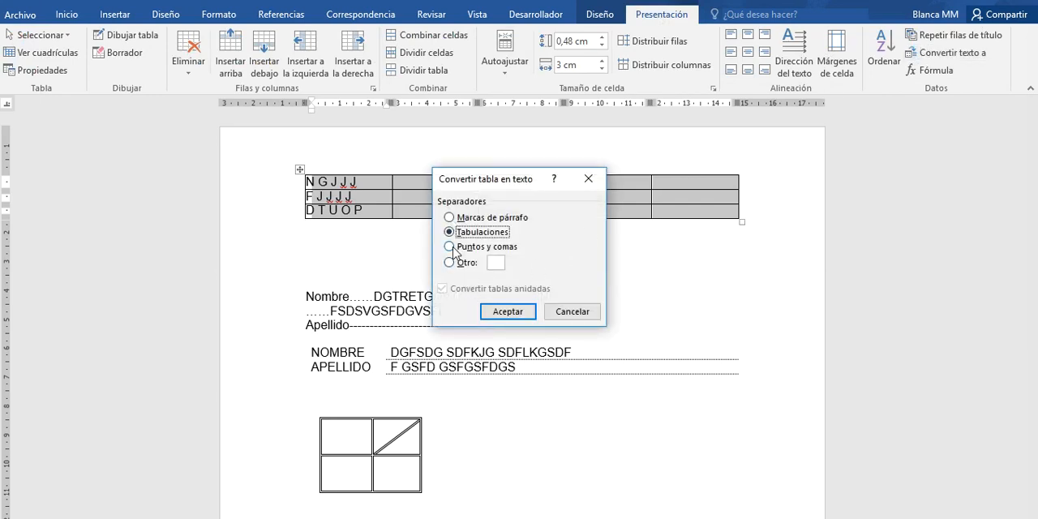
{"action": "left_click", "coordinate": [497, 262]}
{"action": "left_click", "coordinate": [501, 310]}
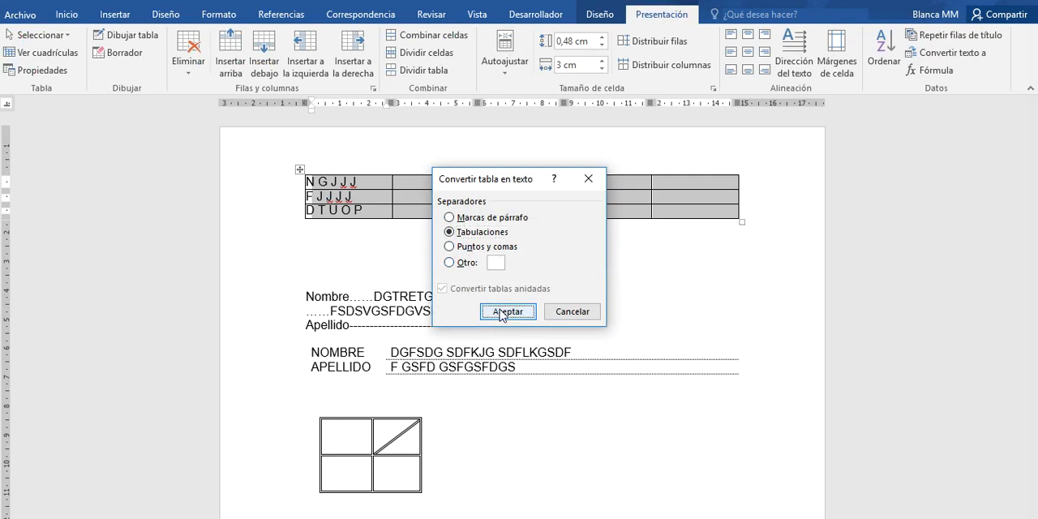
{"action": "left_click", "coordinate": [482, 295]}
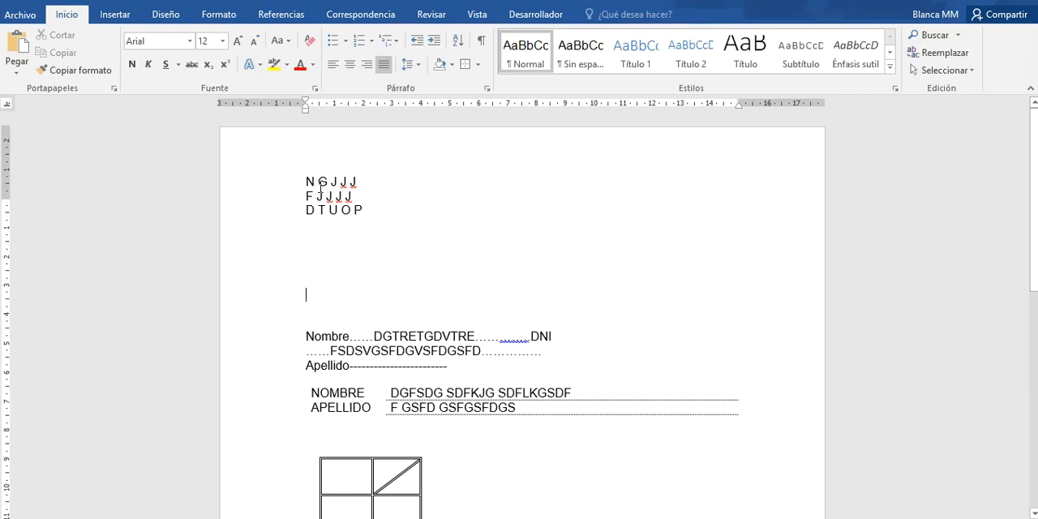
- Below the converted text, enter the lines "A AA AAA" and "B BB BBB" with spaces between the items
{"action": "left_click", "coordinate": [330, 227]}
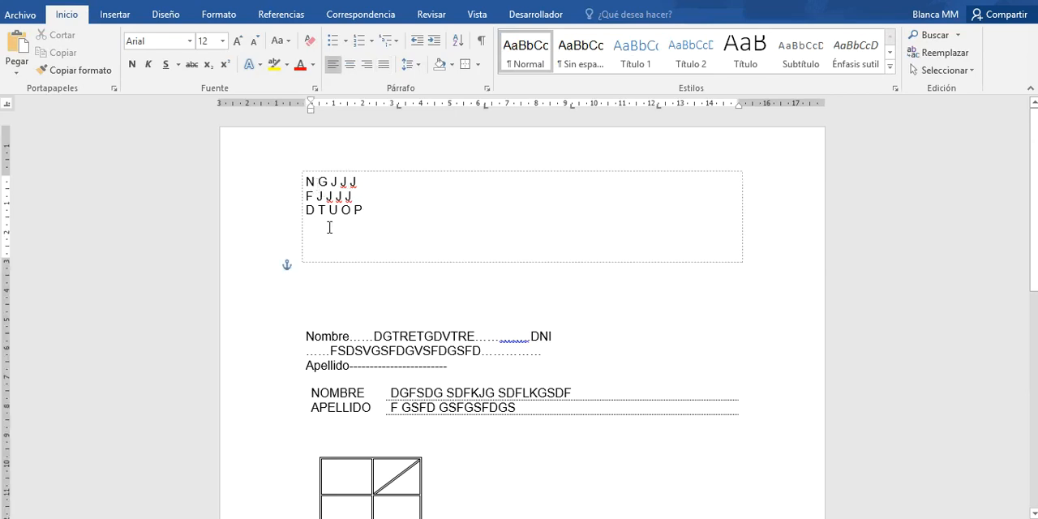
{"action": "left_click", "coordinate": [324, 293]}
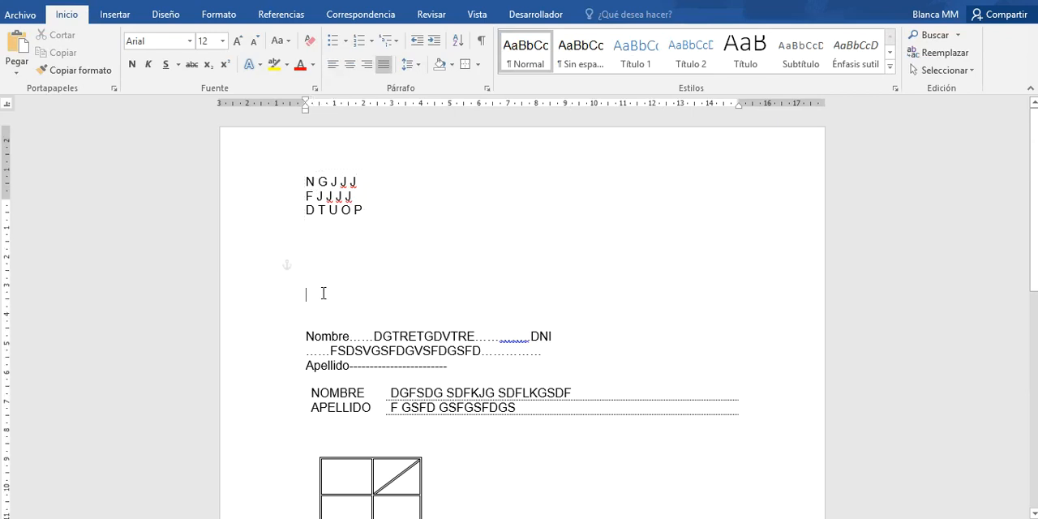
{"action": "type", "text": "A AA"}
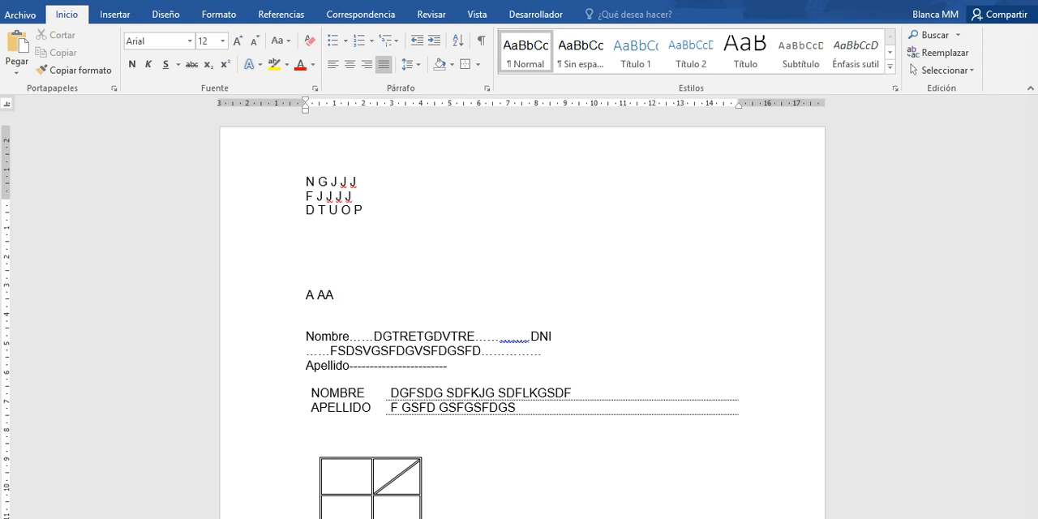
{"action": "type", "text": " AAA"}
{"action": "key", "text": "Return"}
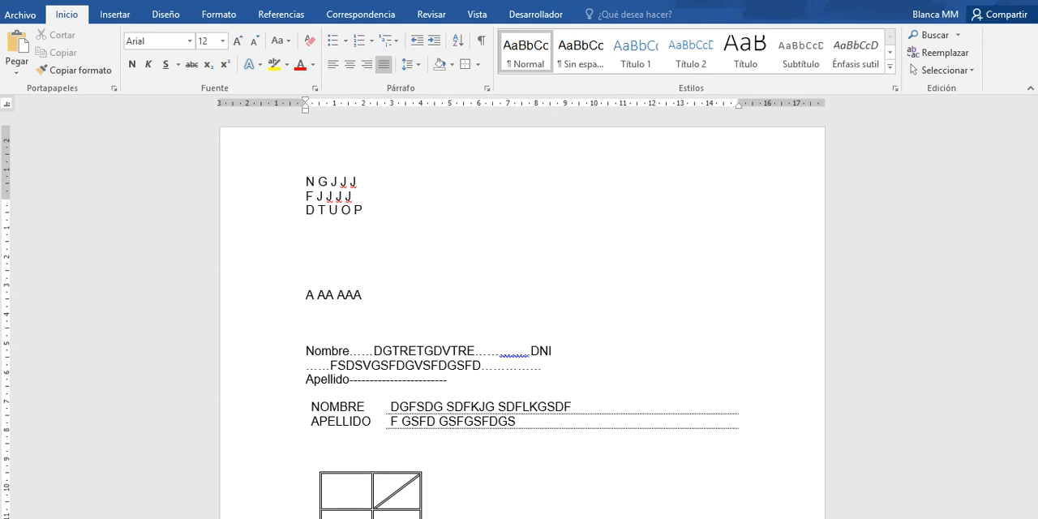
{"action": "type", "text": "B E"}
{"action": "type", "text": "B BBB"}
{"action": "key", "text": "Return"}
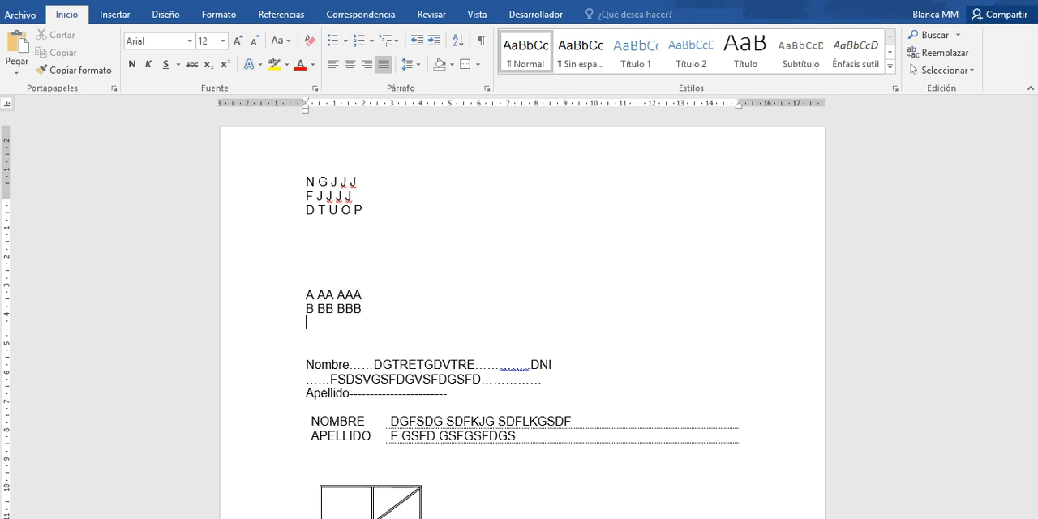
- Add the lines "M MM MMM" and "T TT TTT" below the B line
{"action": "type", "text": "M MM MMM"}
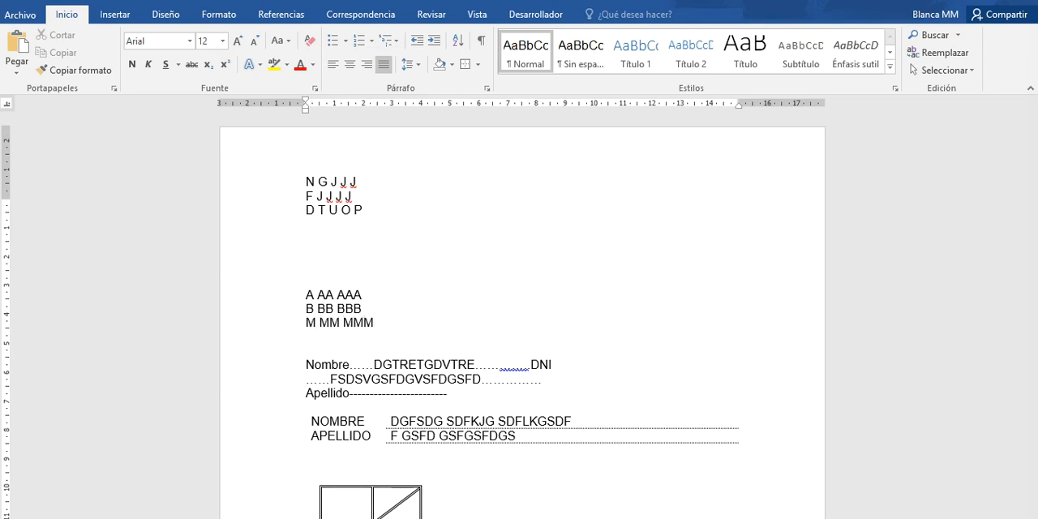
{"action": "key", "text": "Return"}
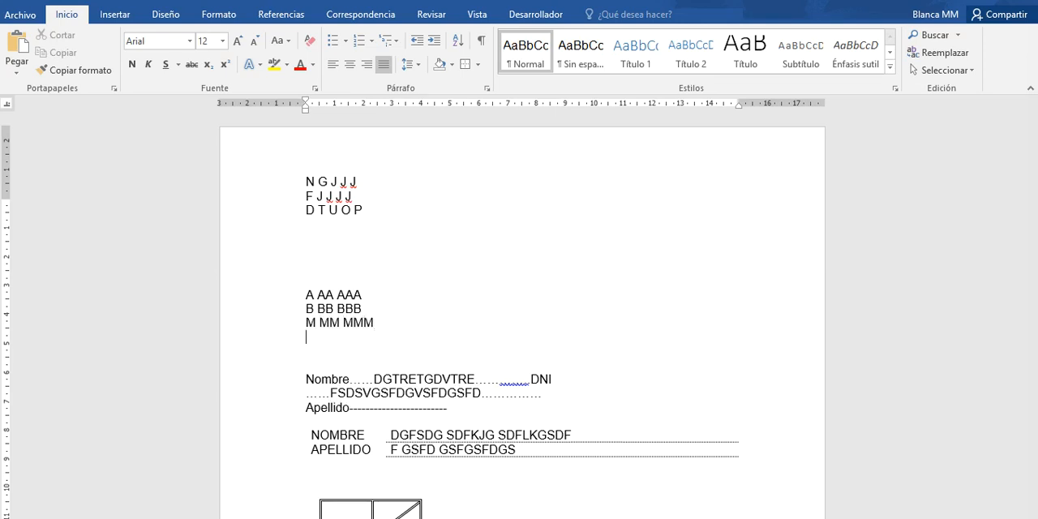
{"action": "type", "text": "T TT TTT"}
{"action": "key", "text": "Return"}
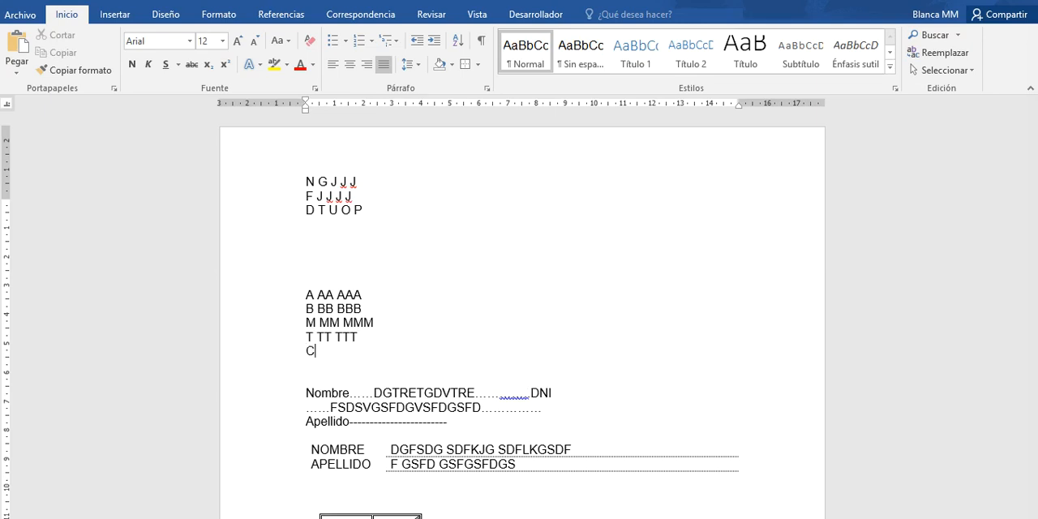
- Add a fifth line reading "C CC CC" below the T line
{"action": "type", "text": "CCCCC"}
{"action": "key", "text": "BackSpace"}
{"action": "key", "text": "BackSpace"}
{"action": "key", "text": "BackSpace"}
{"action": "type", "text": "CC CC"}
- Convert the five new lines into a three-column table, separating the text at spaces
{"action": "left_click_drag", "start_coordinate": [305, 293], "coordinate": [387, 363]}
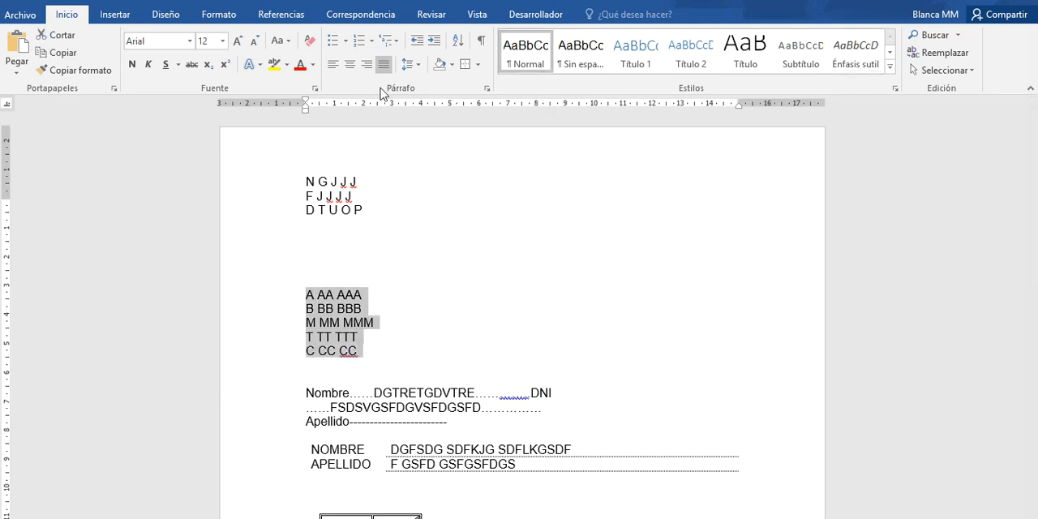
{"action": "left_click", "coordinate": [117, 16]}
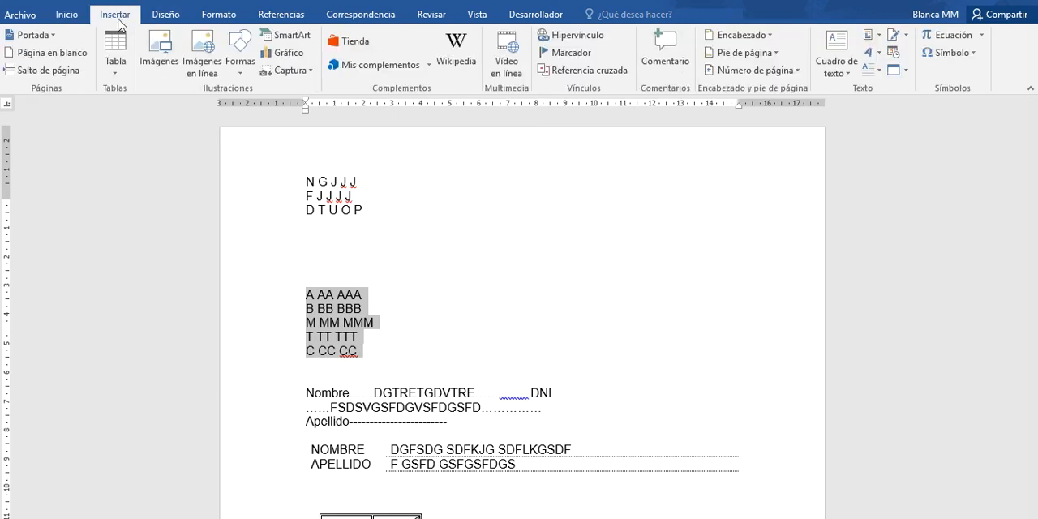
{"action": "left_click", "coordinate": [115, 71]}
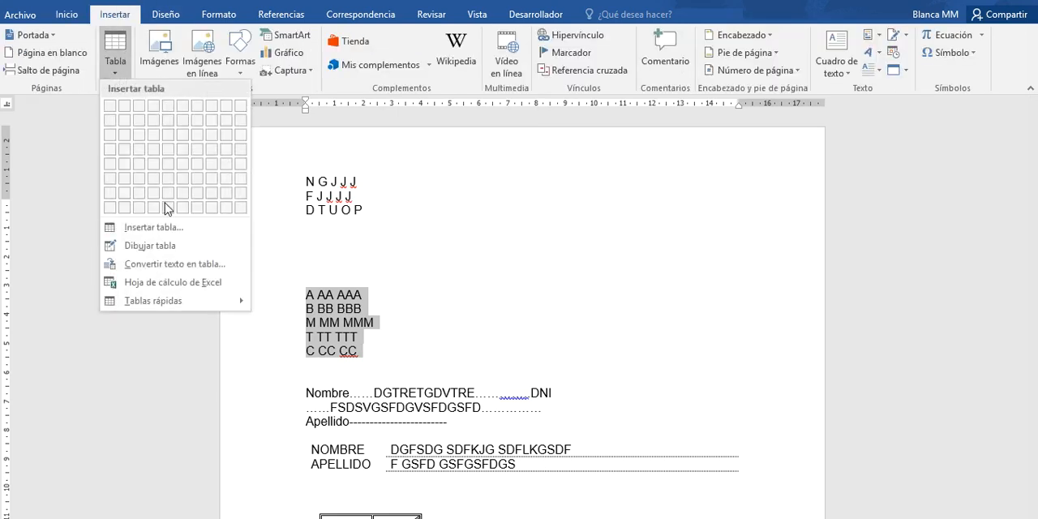
{"action": "left_click", "coordinate": [157, 267]}
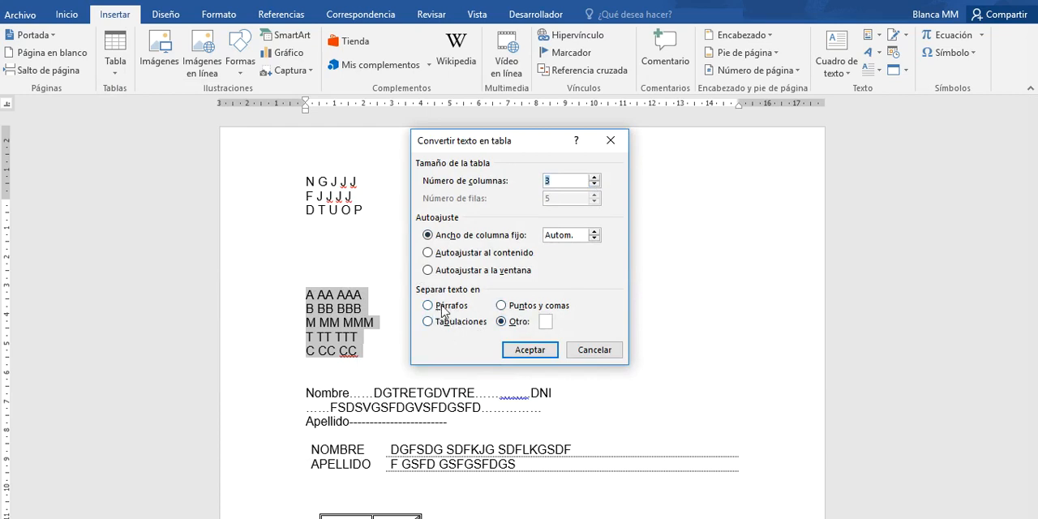
{"action": "left_click", "coordinate": [544, 322]}
{"action": "left_click", "coordinate": [530, 349]}
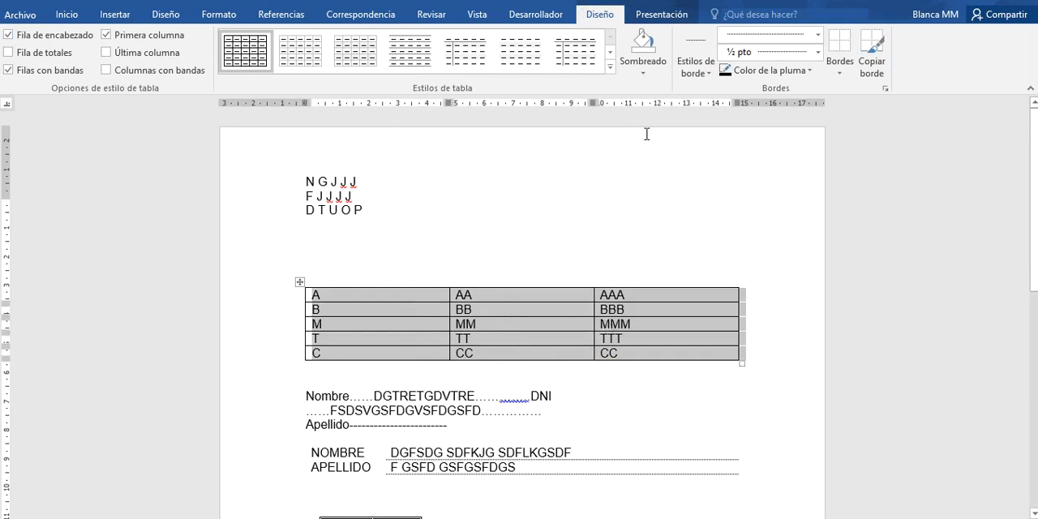
- Sort the new table ascending by Columna 2, Columna 3 and Columna 1, without a header
{"action": "left_click", "coordinate": [653, 14]}
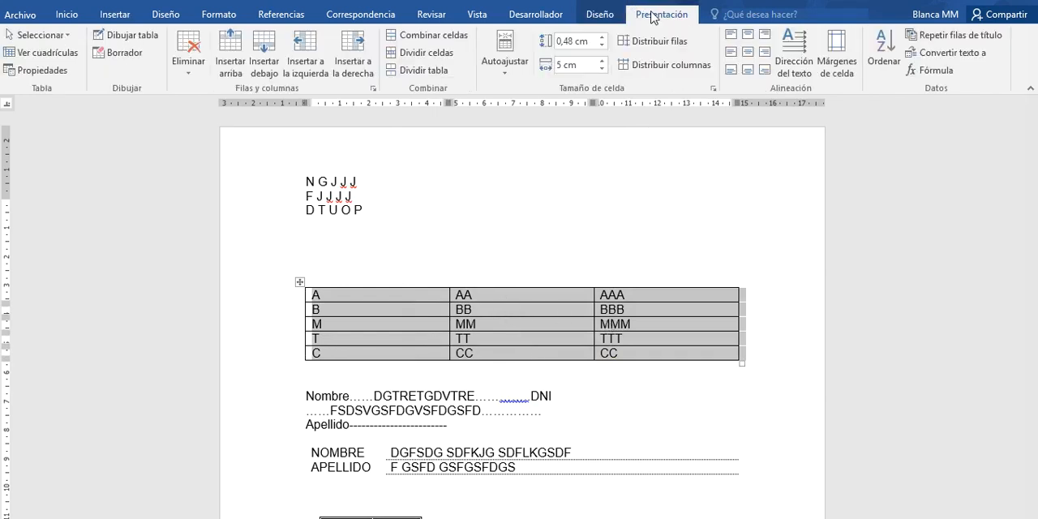
{"action": "left_click", "coordinate": [897, 71]}
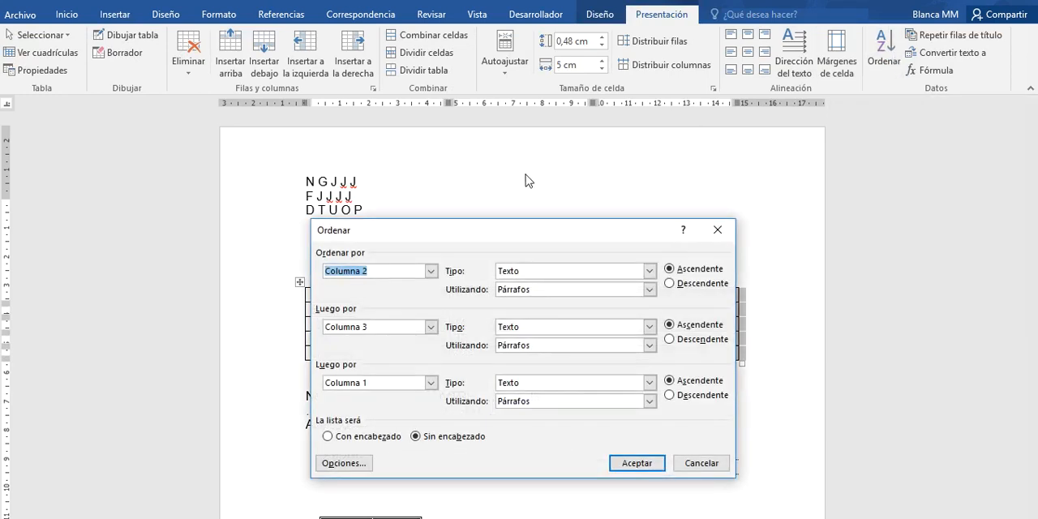
{"action": "left_click", "coordinate": [634, 465]}
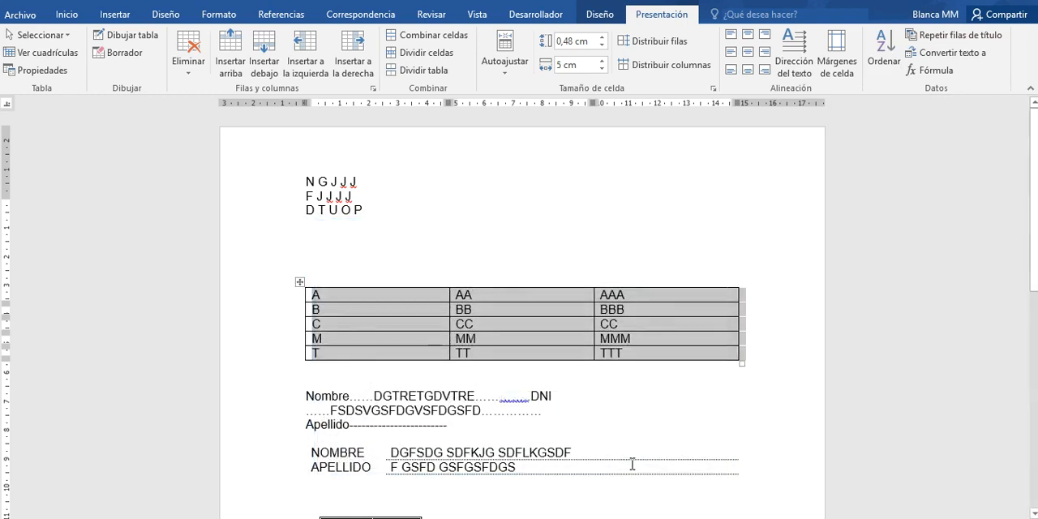
- Convert the sorted three-column table to text, separating the columns with tabs
{"action": "left_click", "coordinate": [953, 54]}
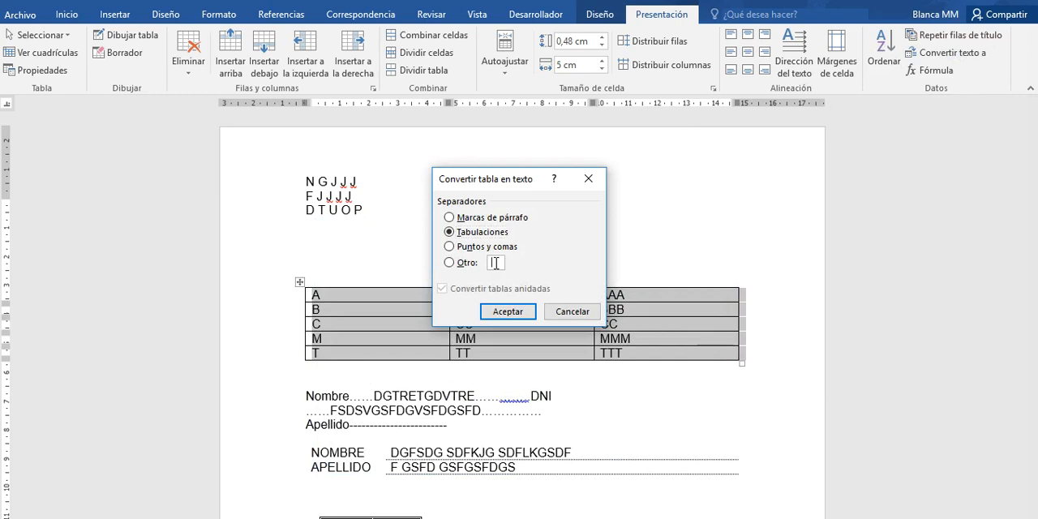
{"action": "left_click", "coordinate": [497, 311]}
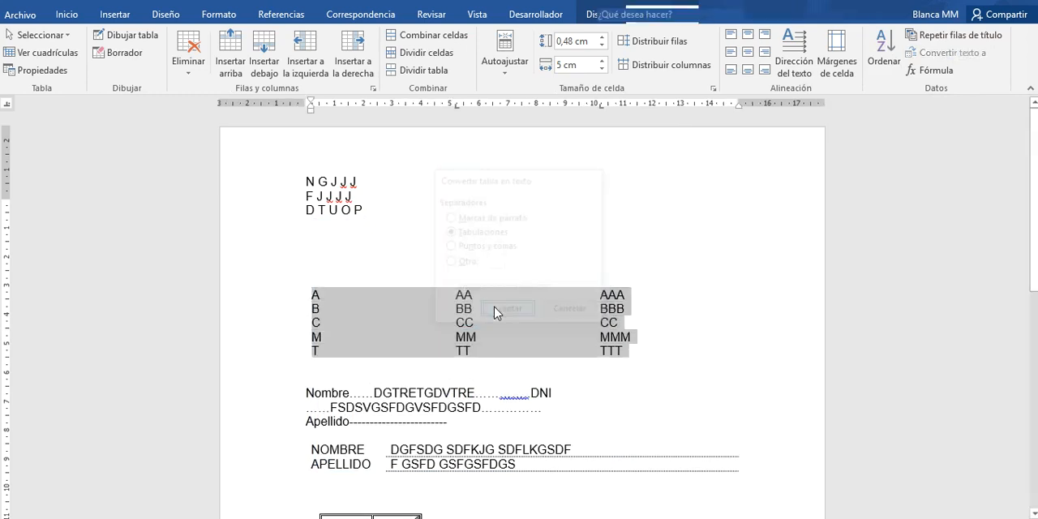
{"action": "left_click", "coordinate": [659, 277]}
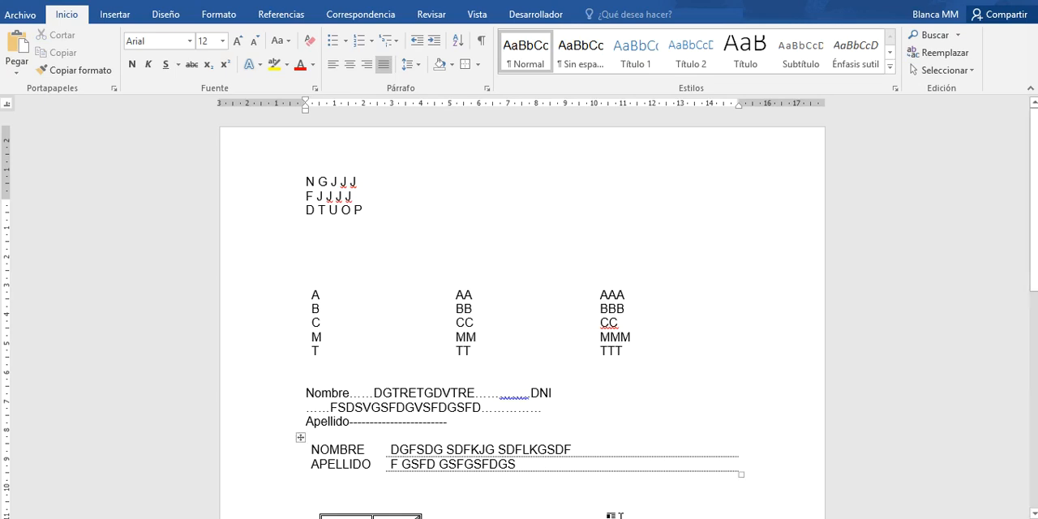
- Switch to the blank document in the older Word version and examine its full set of table commands
{"action": "left_click", "coordinate": [619, 518]}
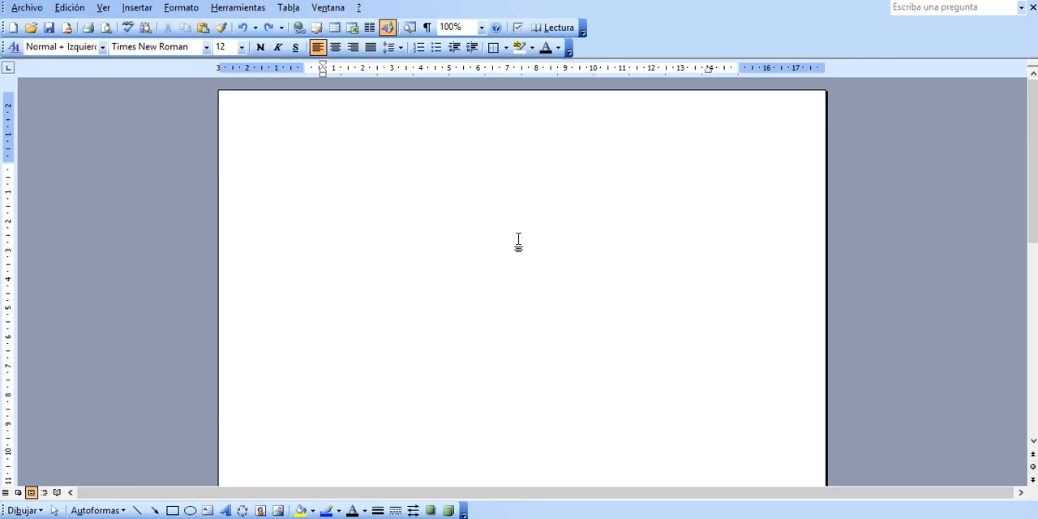
{"action": "left_click", "coordinate": [289, 8]}
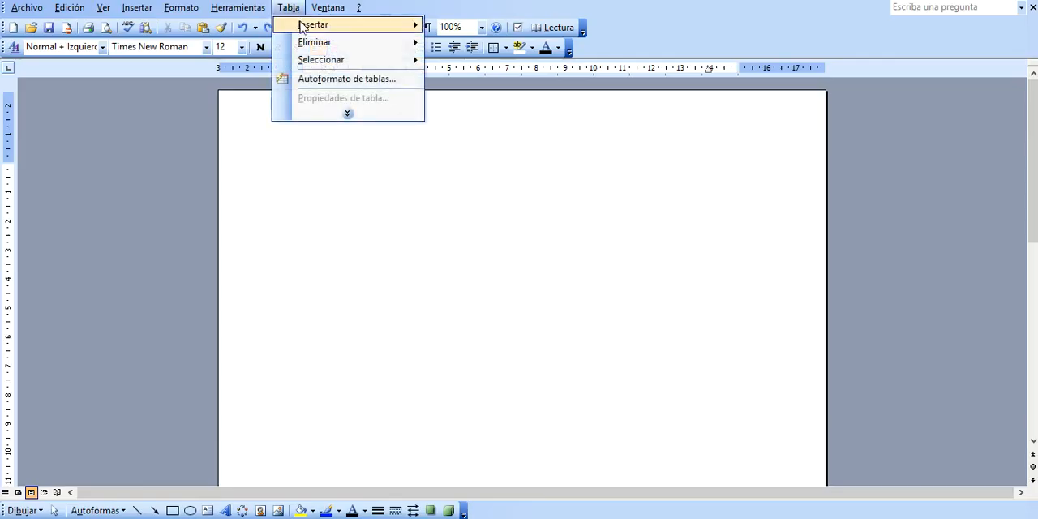
{"action": "mouse_move", "coordinate": [302, 27]}
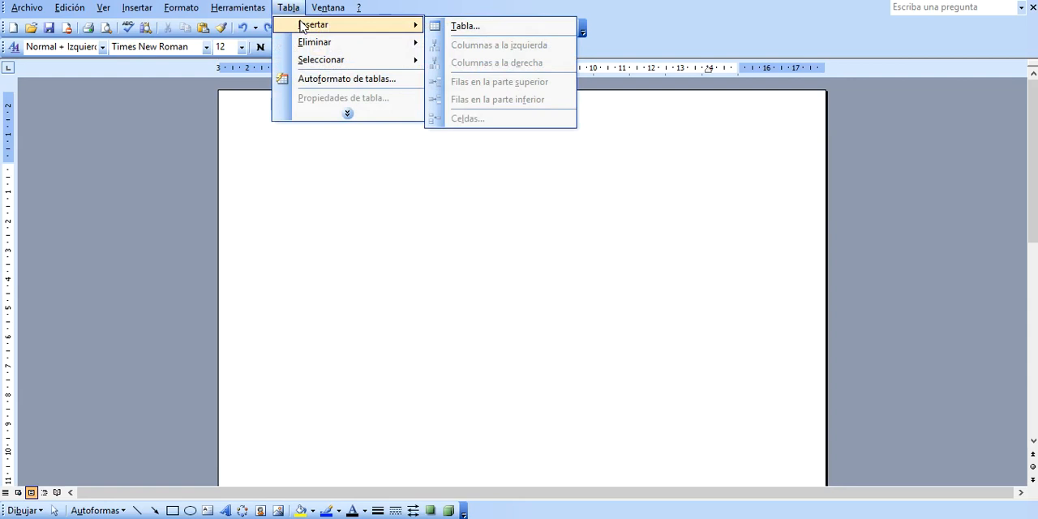
{"action": "mouse_move", "coordinate": [328, 7]}
{"action": "mouse_move", "coordinate": [290, 7]}
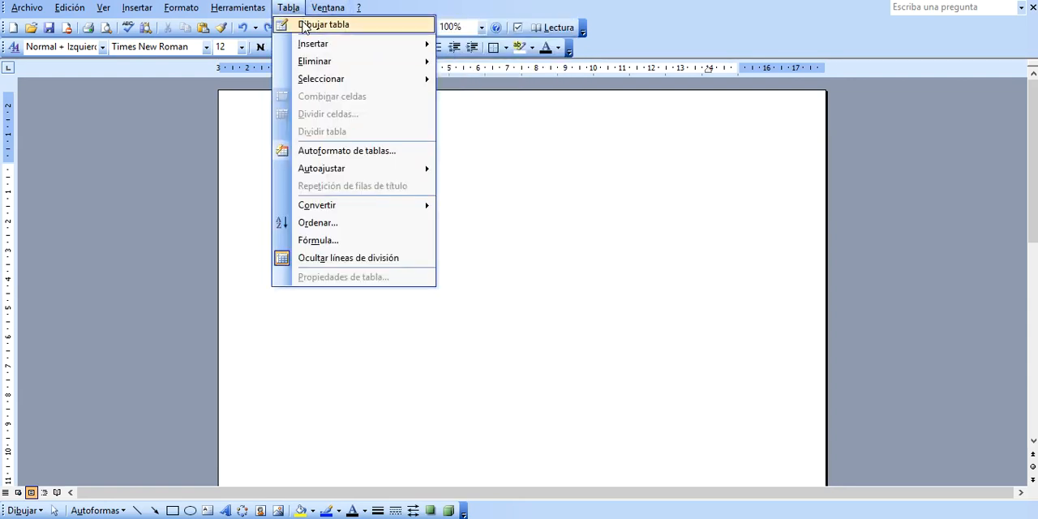
{"action": "mouse_move", "coordinate": [308, 46]}
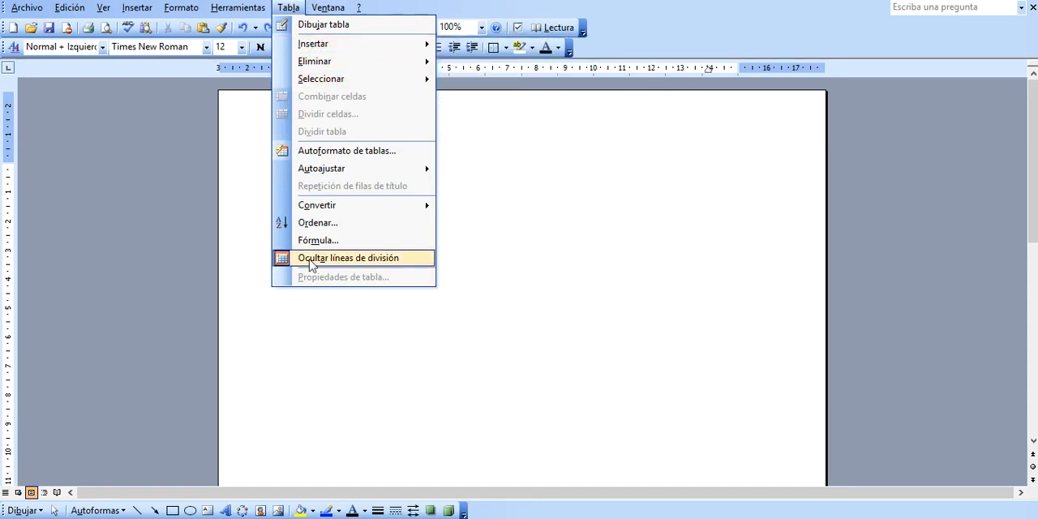
- Draw two separate rectangles, one below the other, on a new drawing canvas
{"action": "left_click", "coordinate": [173, 510]}
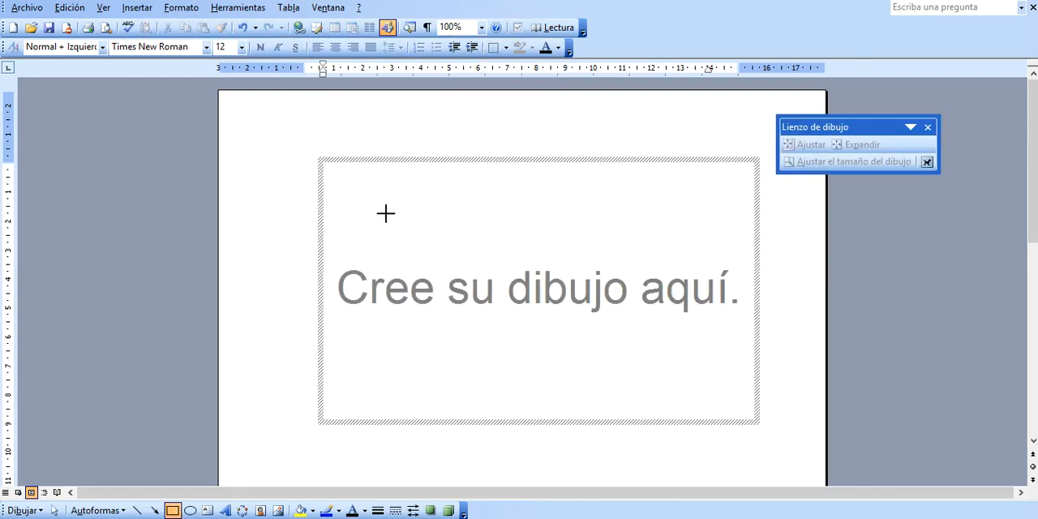
{"action": "left_click_drag", "start_coordinate": [351, 190], "coordinate": [434, 255]}
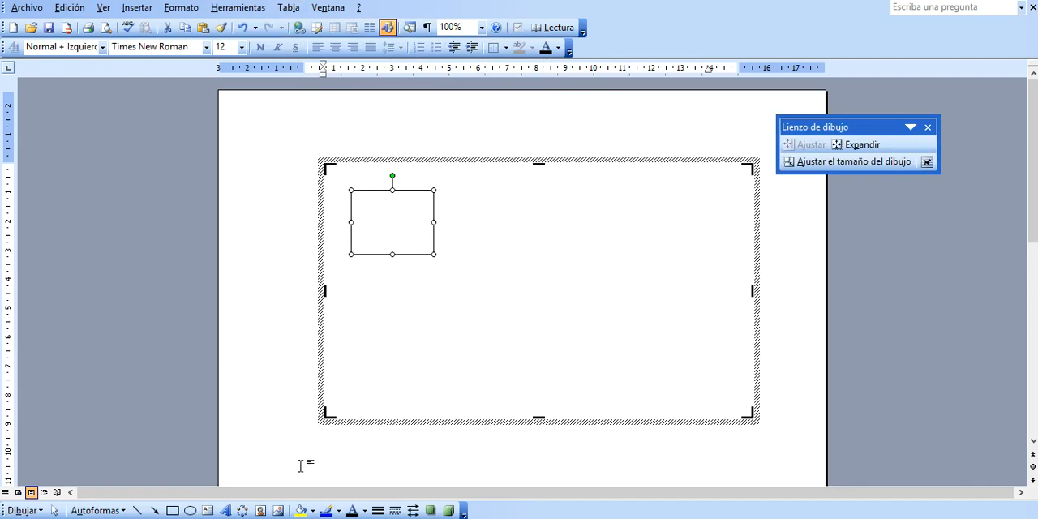
{"action": "left_click", "coordinate": [172, 510]}
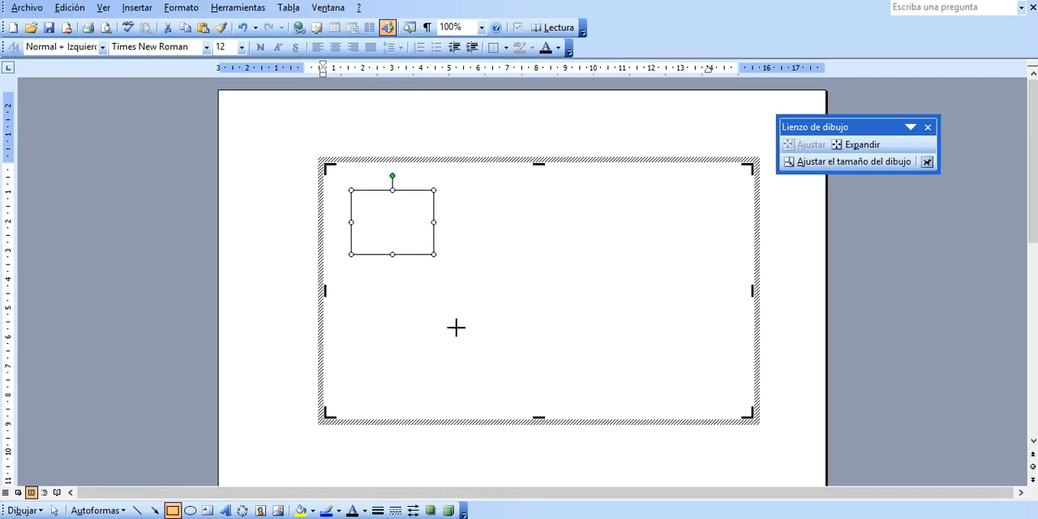
{"action": "left_click_drag", "start_coordinate": [388, 290], "coordinate": [480, 347]}
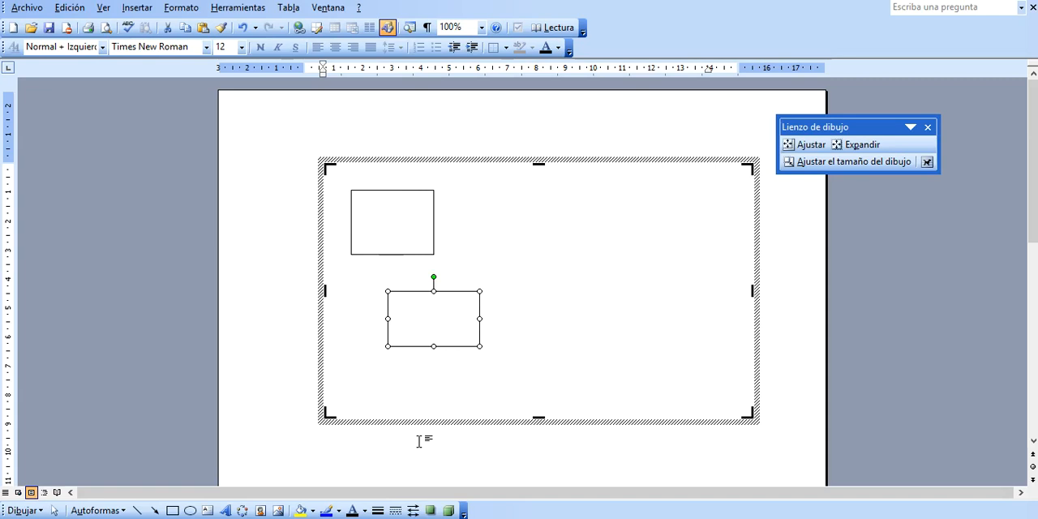
- Check which table commands are available with the lower rectangle selected, and delete both rectangles with their drawing canvas
{"action": "left_click", "coordinate": [288, 8]}
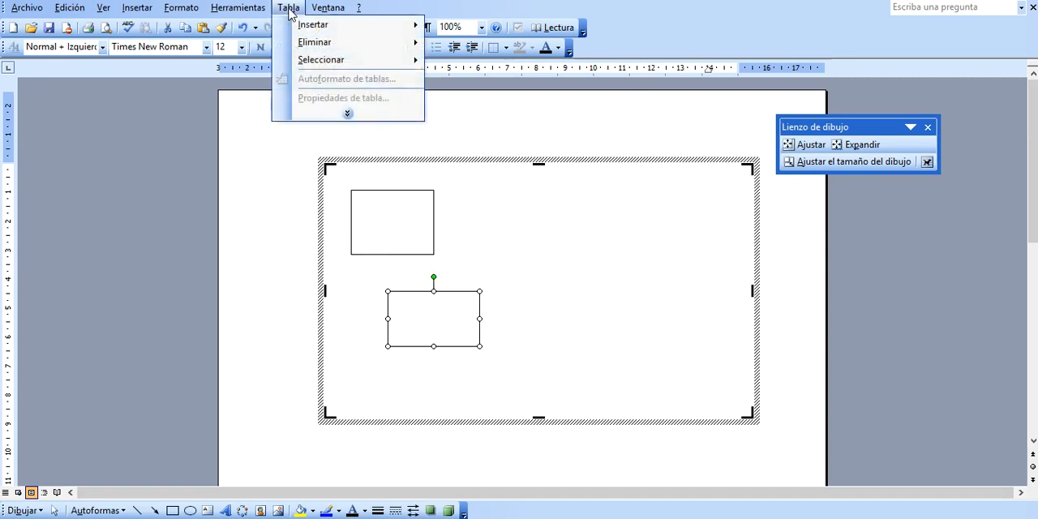
{"action": "left_click", "coordinate": [354, 119]}
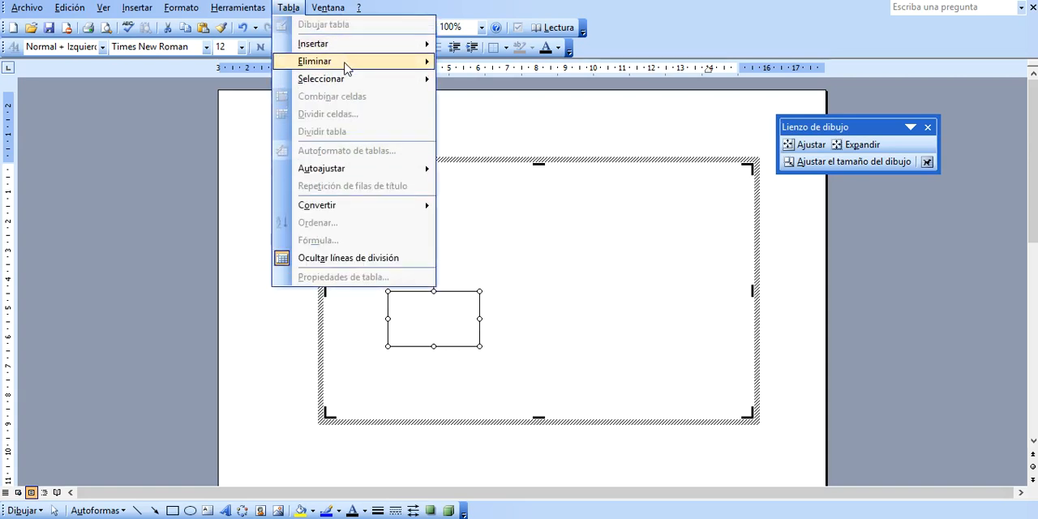
{"action": "mouse_move", "coordinate": [347, 67]}
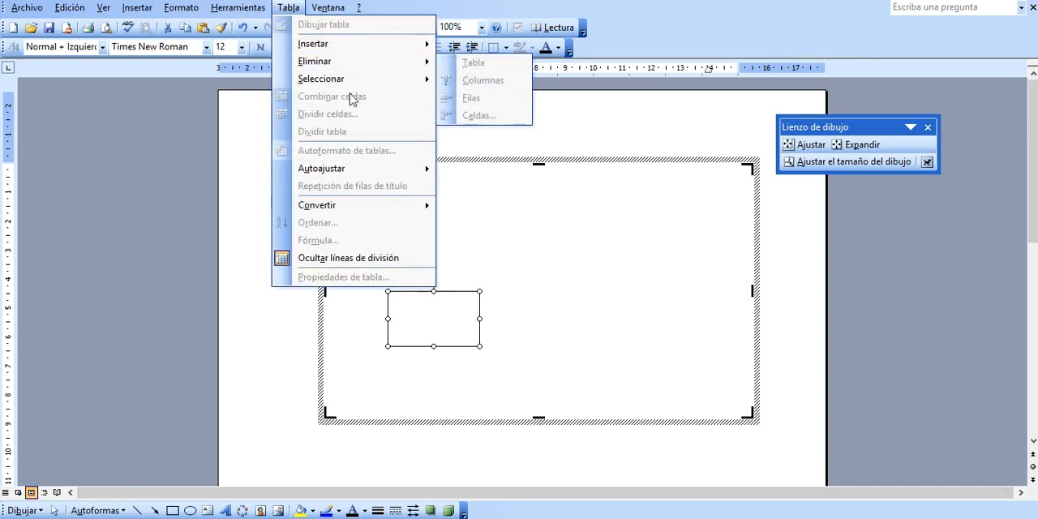
{"action": "mouse_move", "coordinate": [344, 176]}
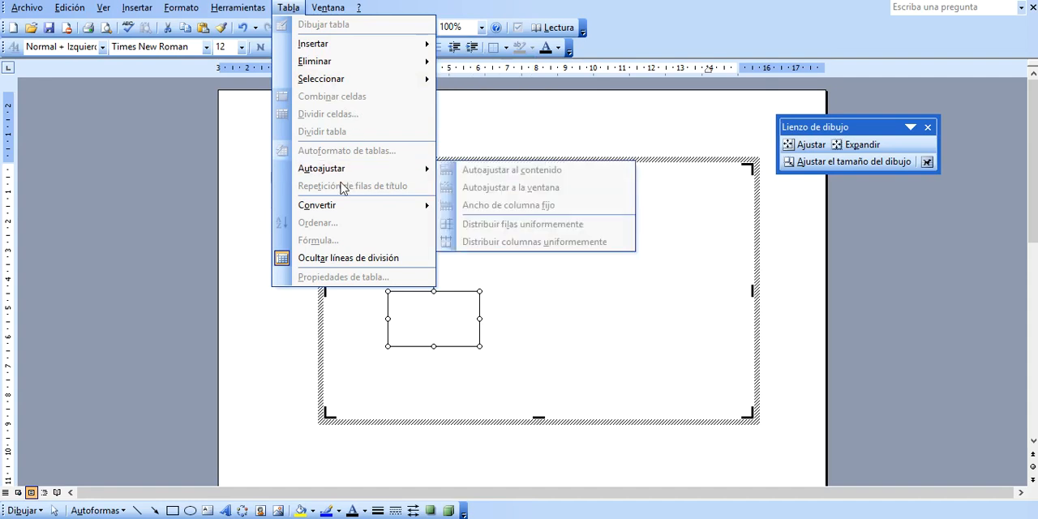
{"action": "left_click", "coordinate": [475, 138]}
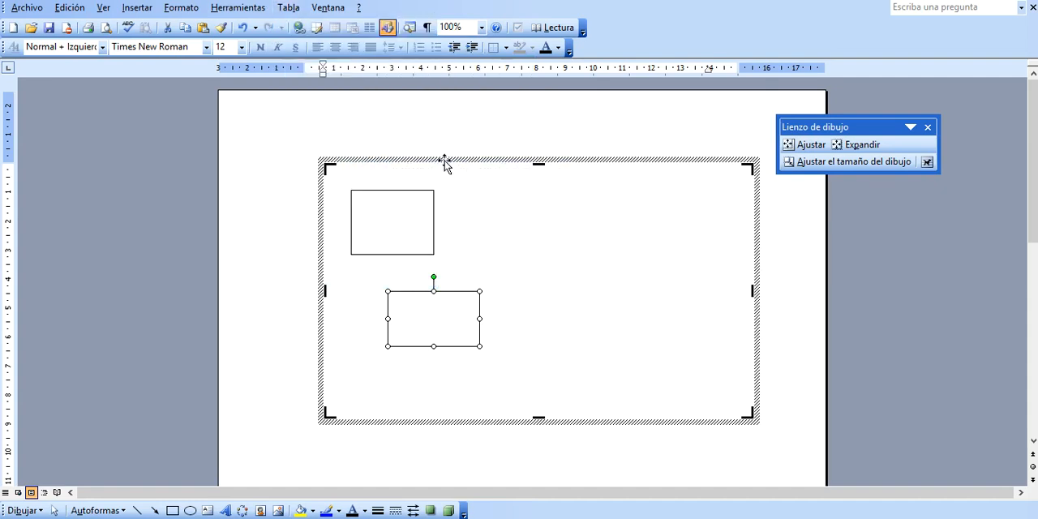
{"action": "key", "text": "Delete"}
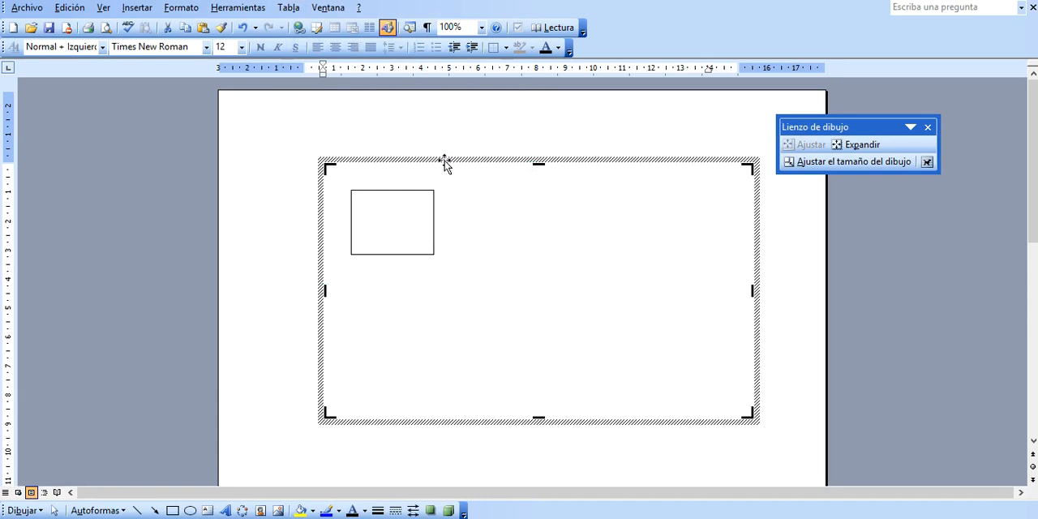
{"action": "key", "text": "Delete"}
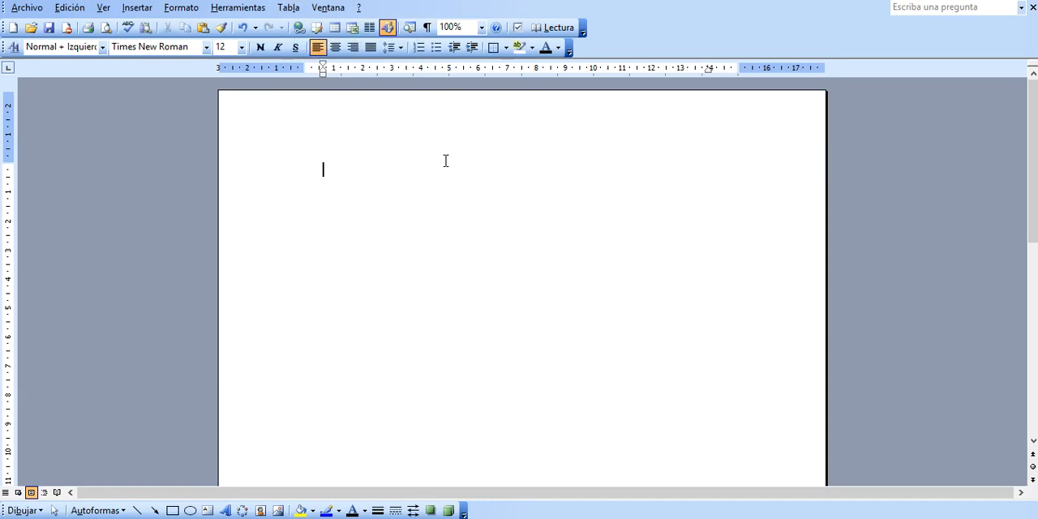
- Review the complete list of table commands in the emptied document
{"action": "left_click", "coordinate": [288, 7]}
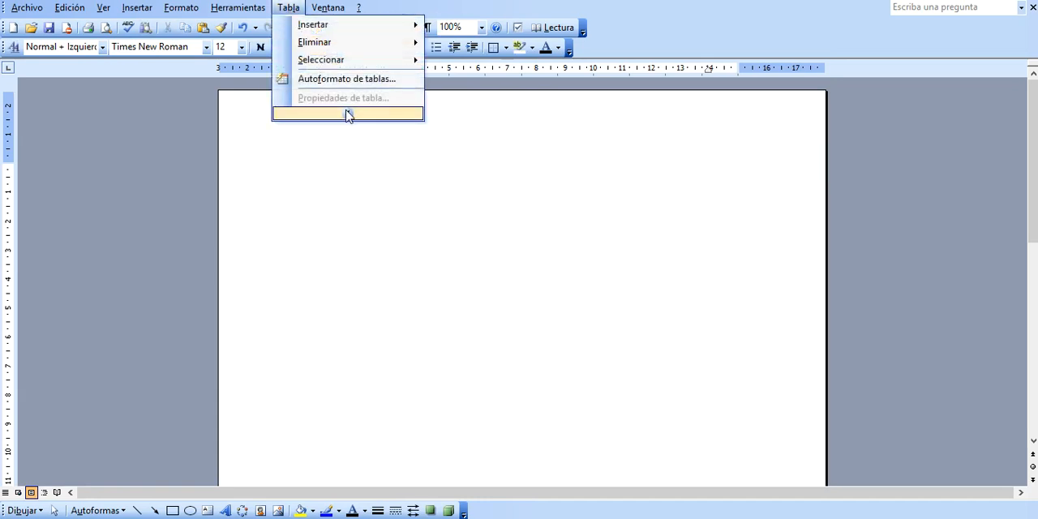
{"action": "left_click", "coordinate": [347, 114]}
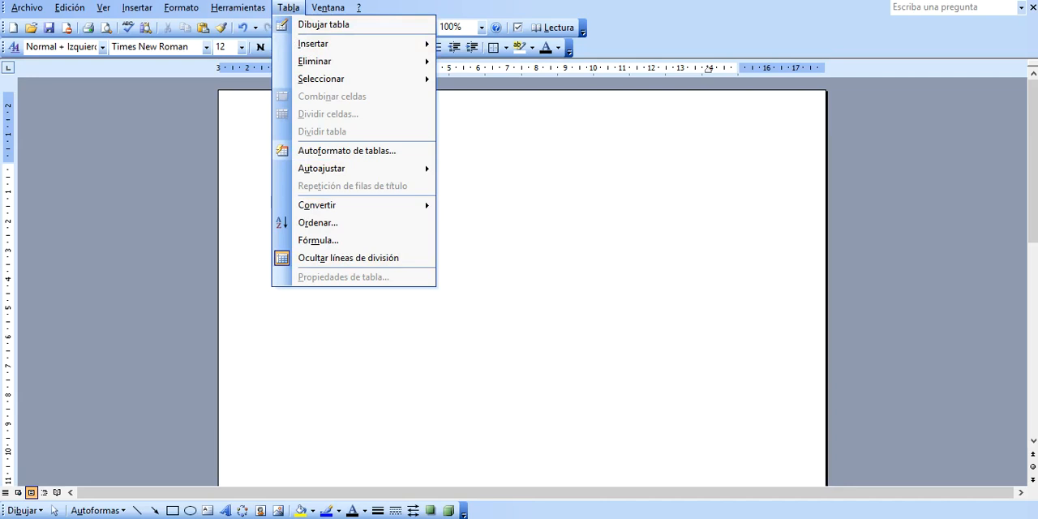
- Switch to the "Ejercicios de ejemplos" document and look over the PLANNING 2012 tables and the membership application form
{"action": "left_click", "coordinate": [580, 518]}
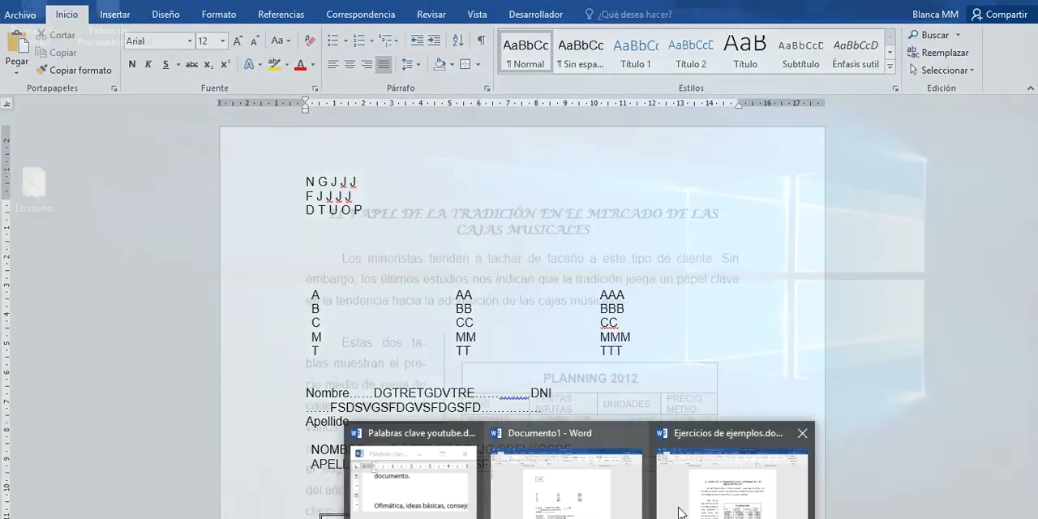
{"action": "left_click", "coordinate": [692, 510]}
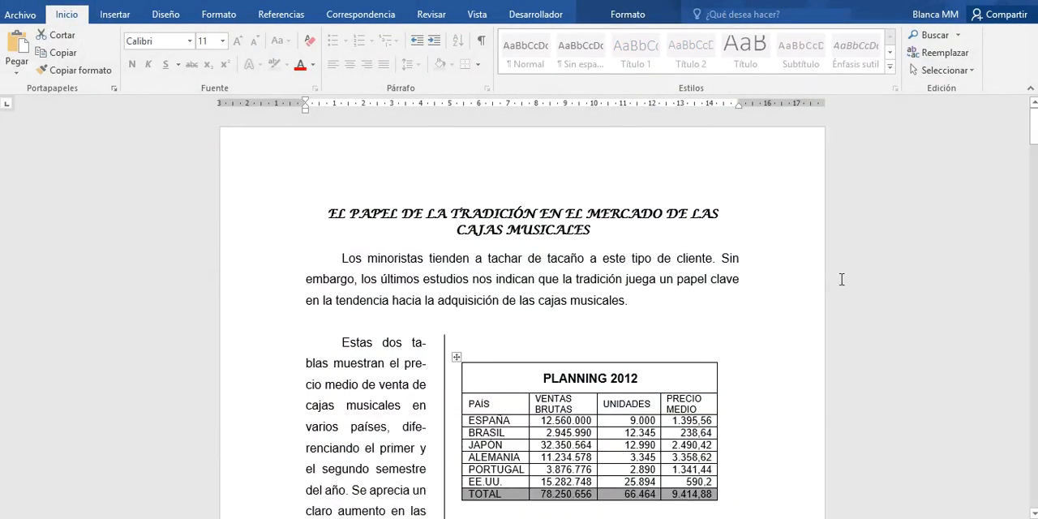
{"action": "left_click_drag", "start_coordinate": [1034, 136], "coordinate": [1035, 157]}
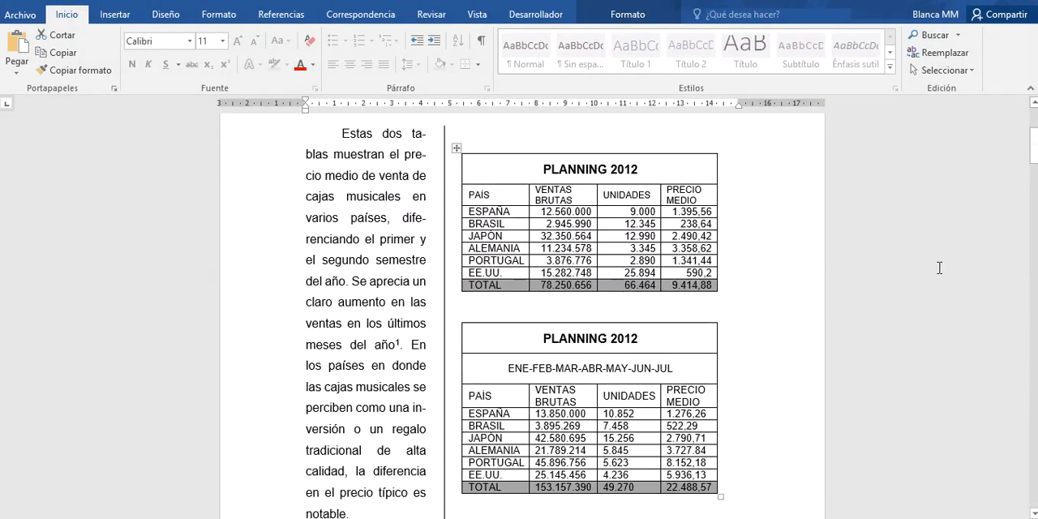
{"action": "left_click_drag", "start_coordinate": [1035, 158], "coordinate": [1035, 224]}
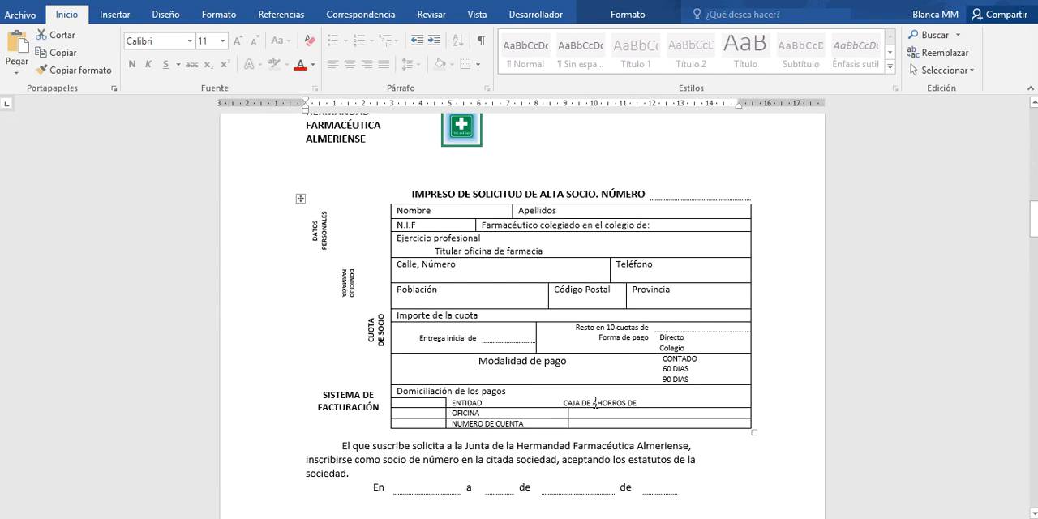
- Show the formatting marks in the membership application form and hide them again
{"action": "left_click", "coordinate": [482, 42]}
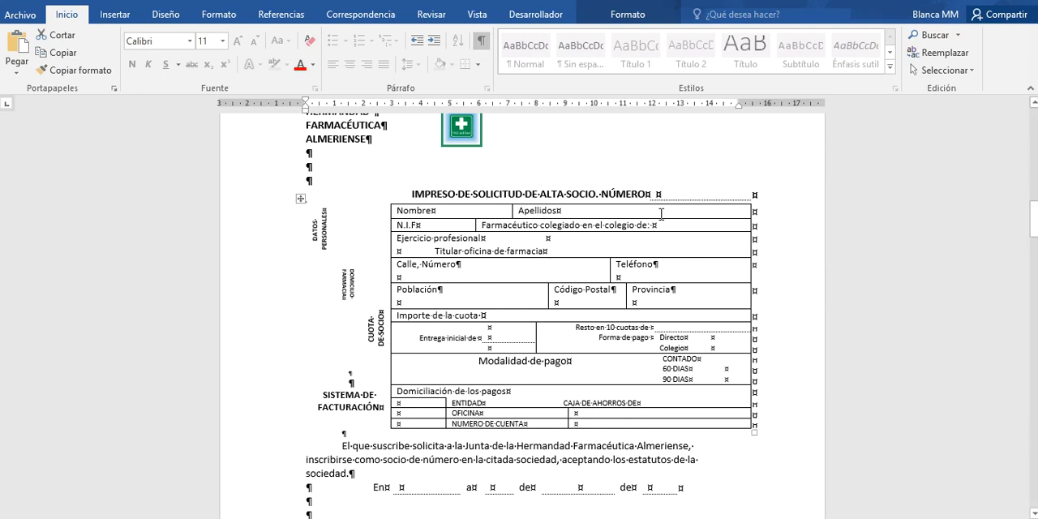
{"action": "left_click", "coordinate": [482, 42]}
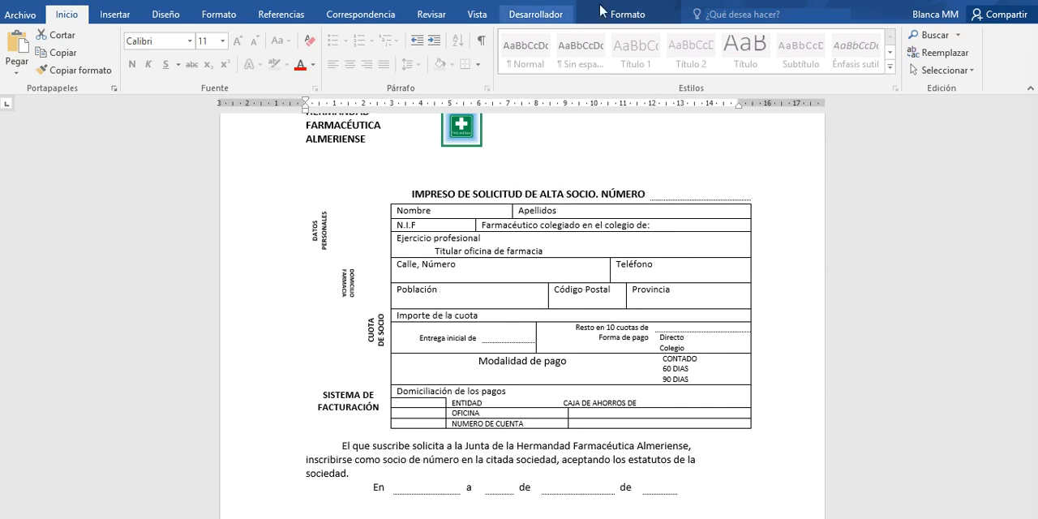
- Show the table gridlines in the membership form, place the cursor in the cell beside Colegio, and hide the gridlines again
{"action": "left_click", "coordinate": [630, 20]}
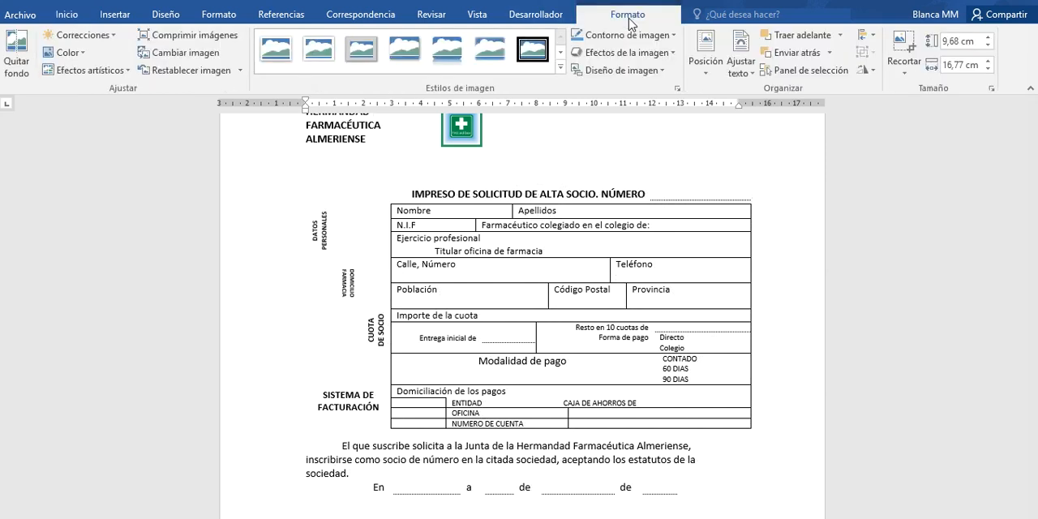
{"action": "left_click", "coordinate": [559, 174]}
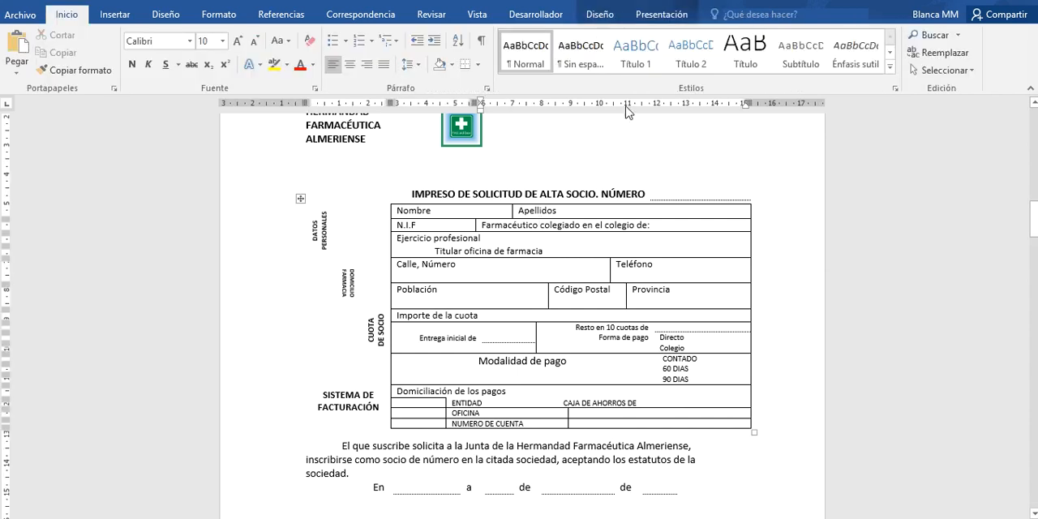
{"action": "left_click", "coordinate": [657, 18]}
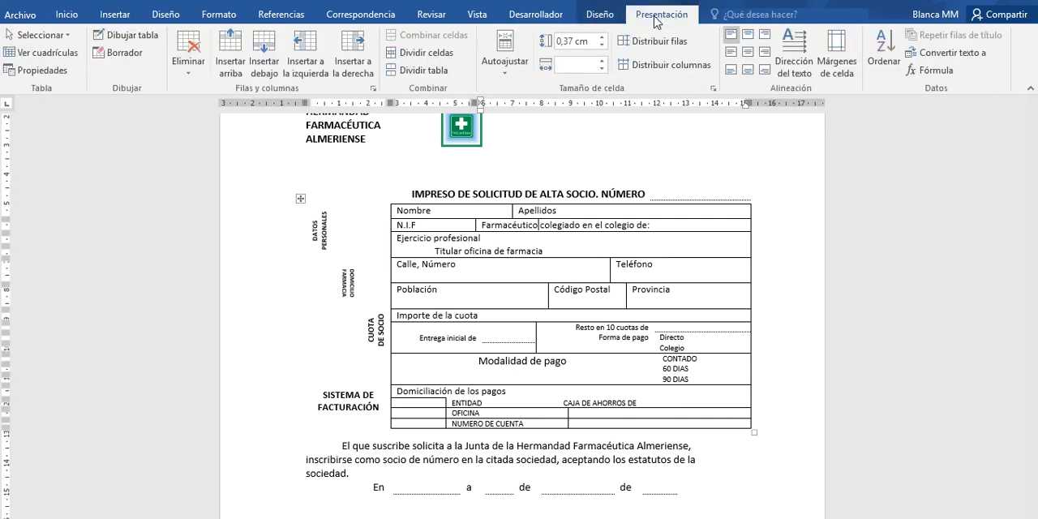
{"action": "left_click", "coordinate": [57, 53]}
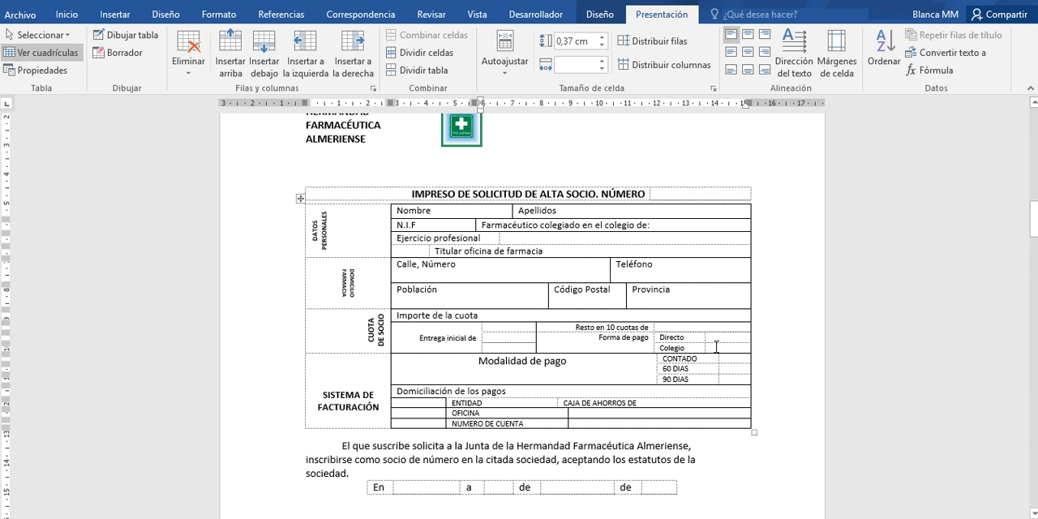
{"action": "left_click", "coordinate": [714, 339]}
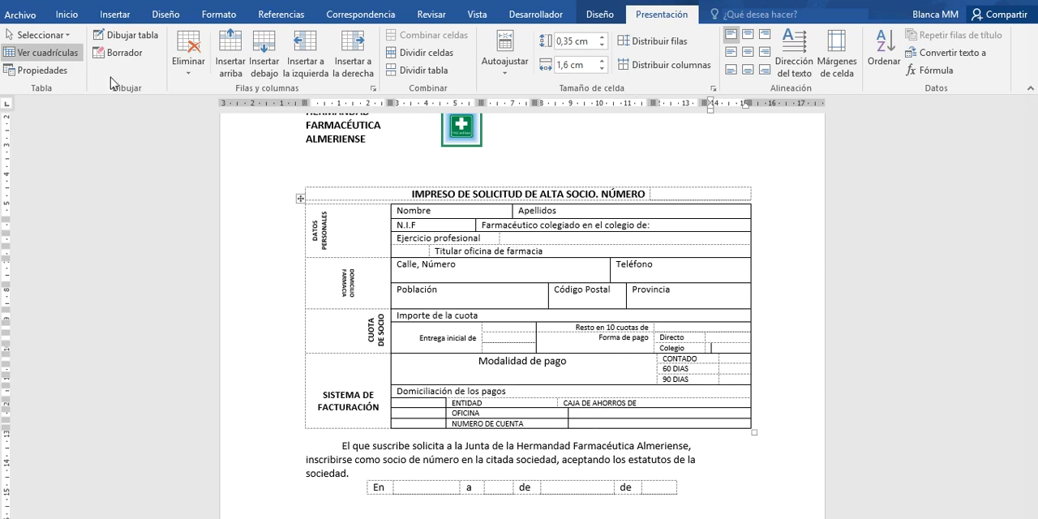
{"action": "left_click", "coordinate": [68, 55]}
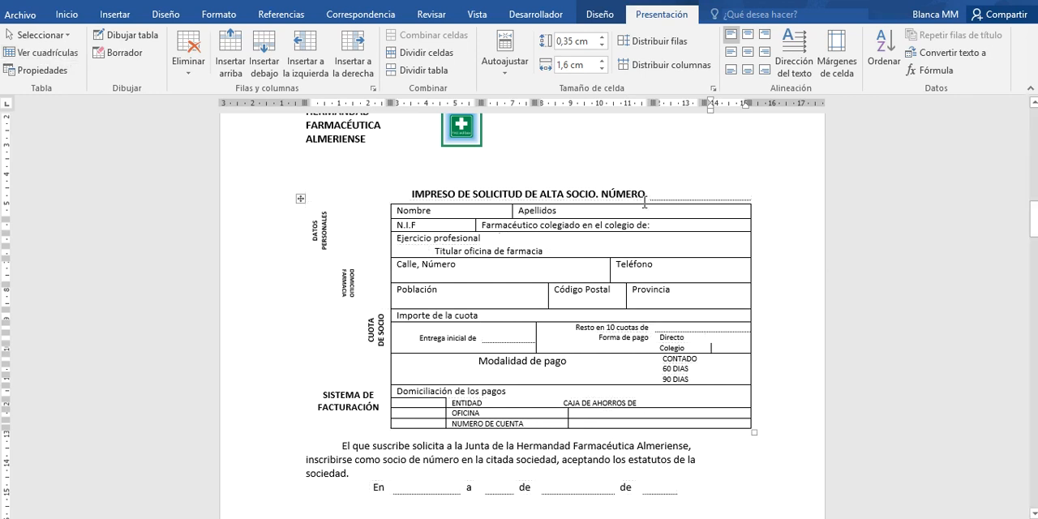
- Enter the application number in the blank cell after the form's title and turn the table gridlines on
{"action": "left_click", "coordinate": [664, 197]}
{"action": "type", "text": "454"}
{"action": "left_click", "coordinate": [49, 53]}
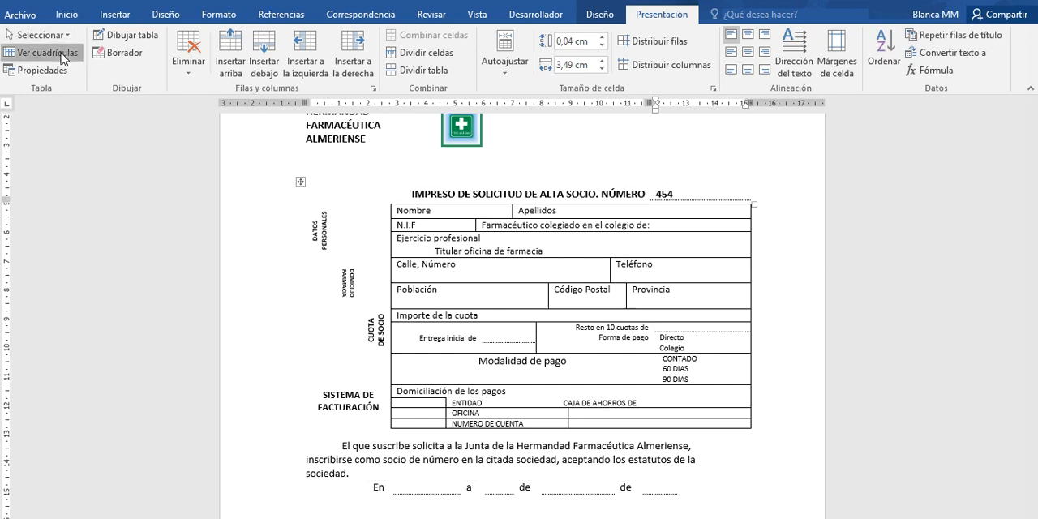
{"action": "left_click", "coordinate": [283, 212]}
{"action": "left_click", "coordinate": [278, 210]}
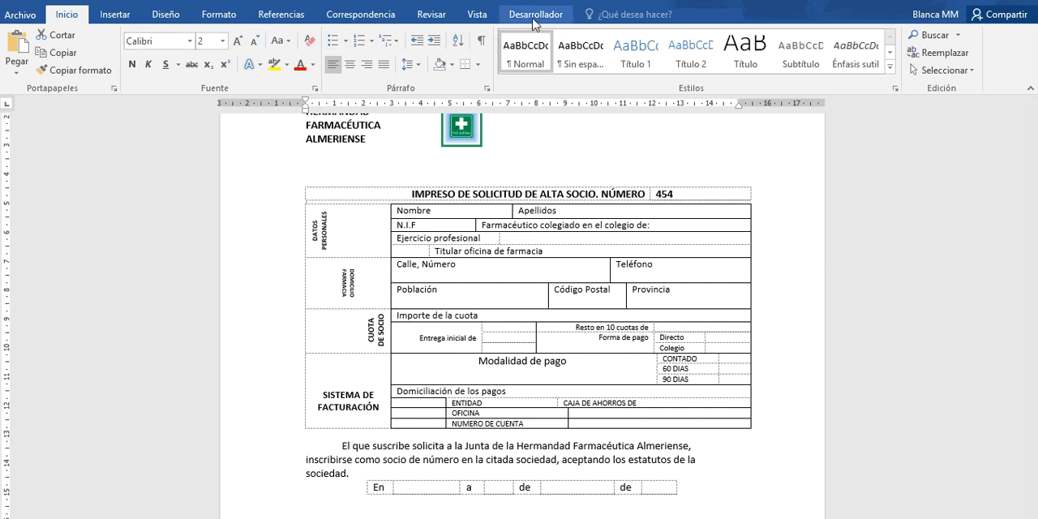
- Hide the table gridlines in the membership application form
{"action": "left_click", "coordinate": [602, 195]}
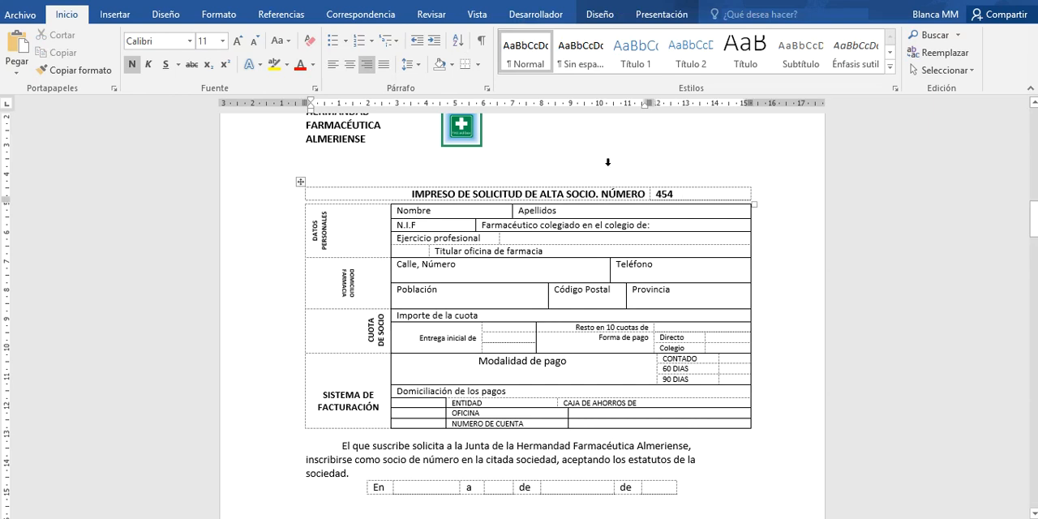
{"action": "left_click", "coordinate": [659, 17]}
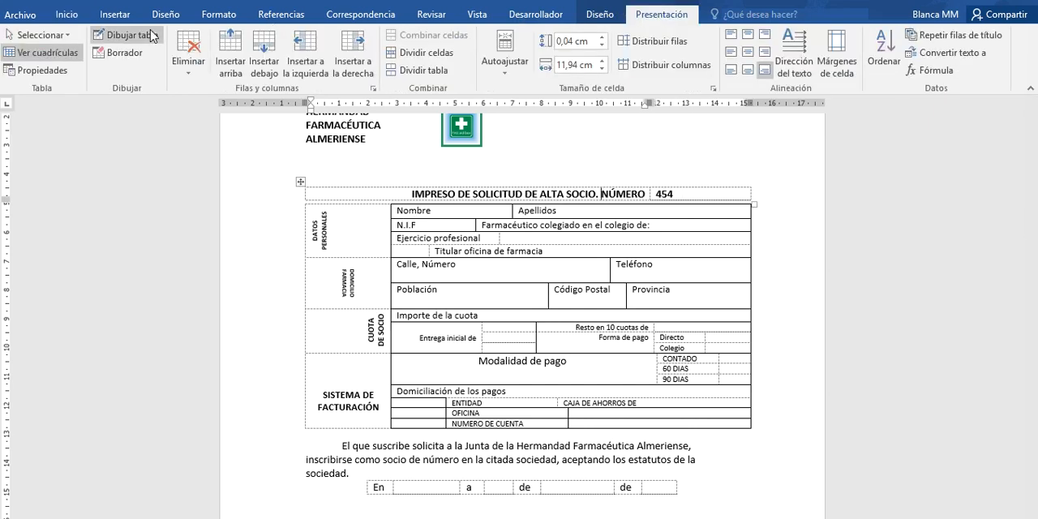
{"action": "left_click", "coordinate": [49, 55]}
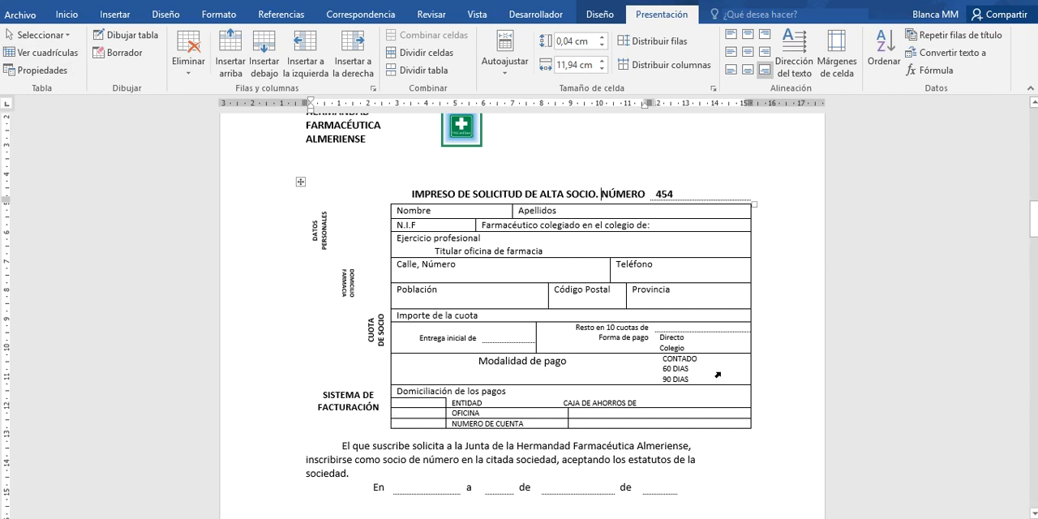
- Fill in the blank cell after "En" on the form's date line with TDBH
{"action": "left_click_drag", "start_coordinate": [1035, 228], "coordinate": [1035, 245]}
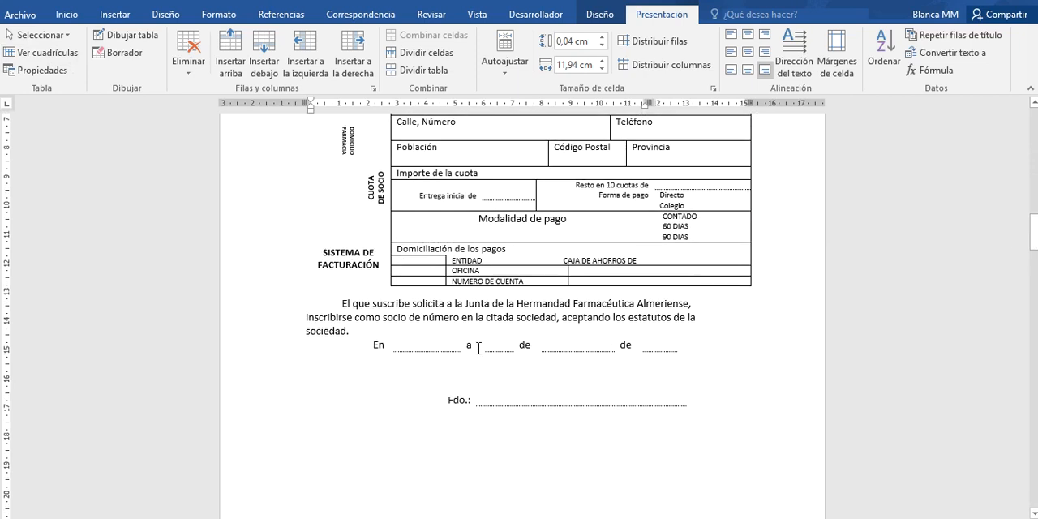
{"action": "left_click", "coordinate": [439, 345]}
{"action": "type", "text": "TDBH"}
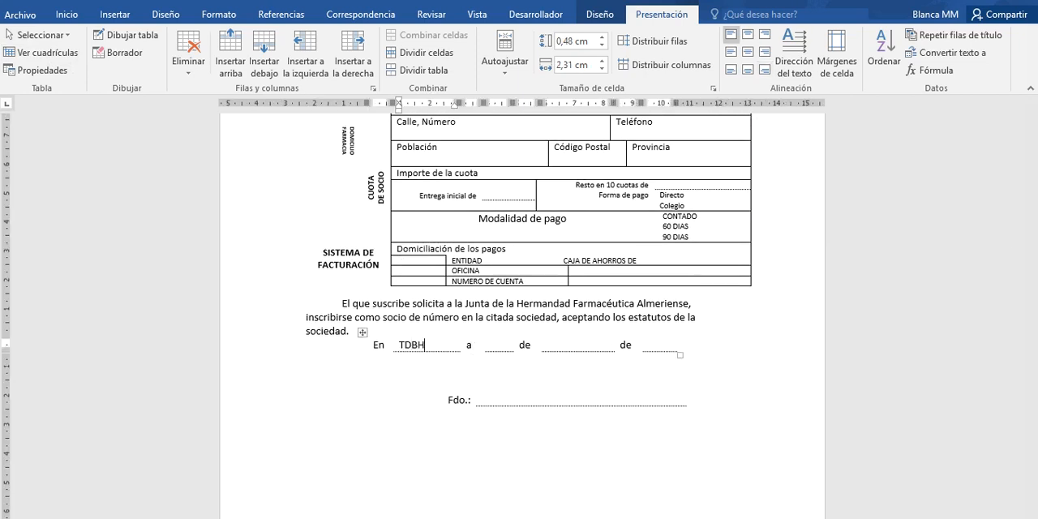
- Enter the signer's name in the blank cell beside "Fdo.:" and align it left
{"action": "left_click", "coordinate": [508, 397]}
{"action": "type", "text": "HGHFHFSGH"}
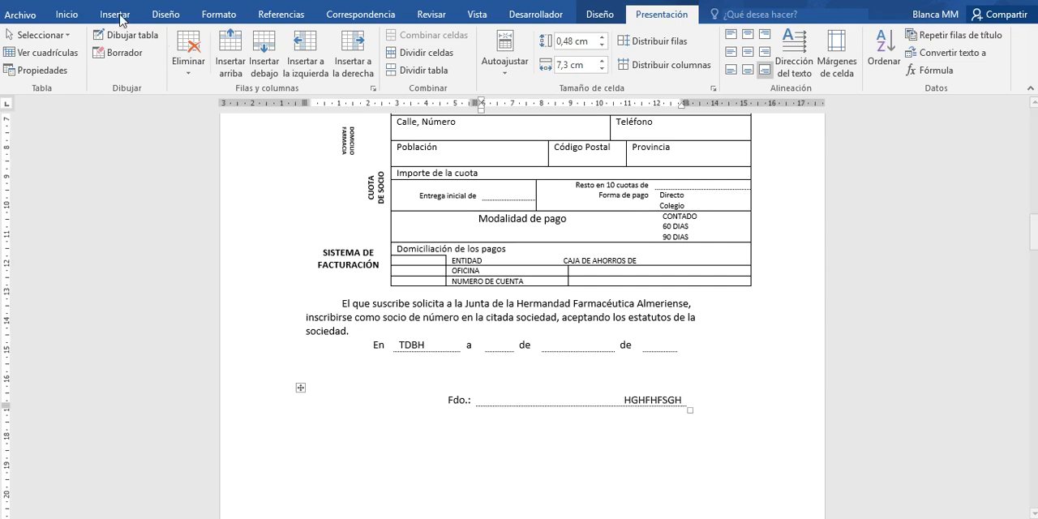
{"action": "left_click", "coordinate": [61, 14]}
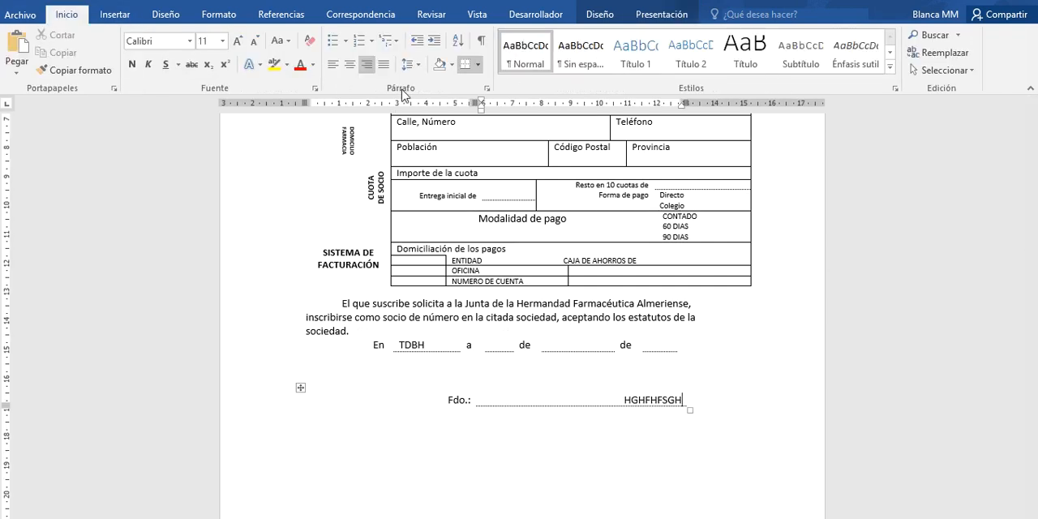
{"action": "left_click", "coordinate": [336, 65]}
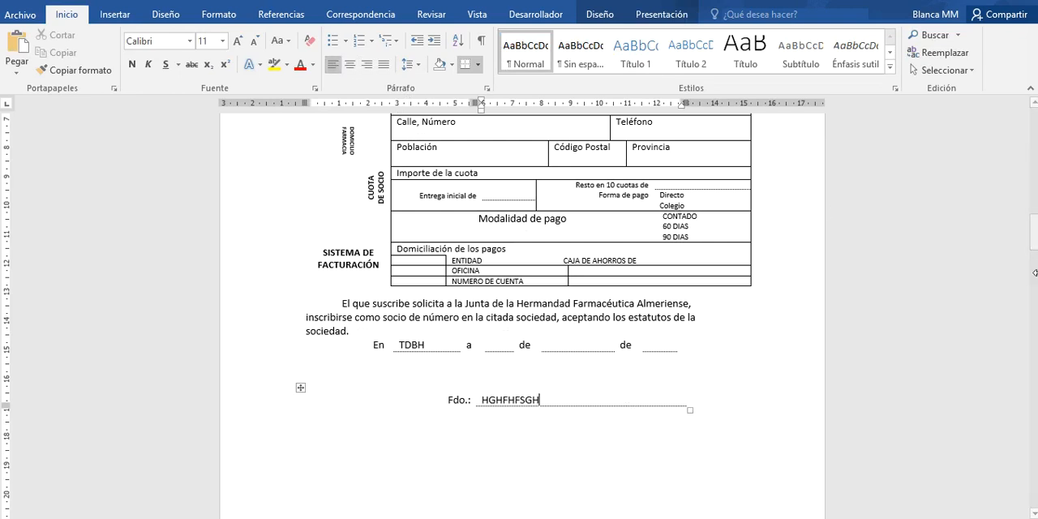
- Enter the address beside DIRECCIÓN in the SENDERISMO EN EL CARES registration coupon and place the cursor after SI
{"action": "left_click", "coordinate": [1034, 246]}
{"action": "left_click_drag", "start_coordinate": [1034, 246], "coordinate": [1035, 281]}
{"action": "left_click_drag", "start_coordinate": [1035, 296], "coordinate": [1035, 302]}
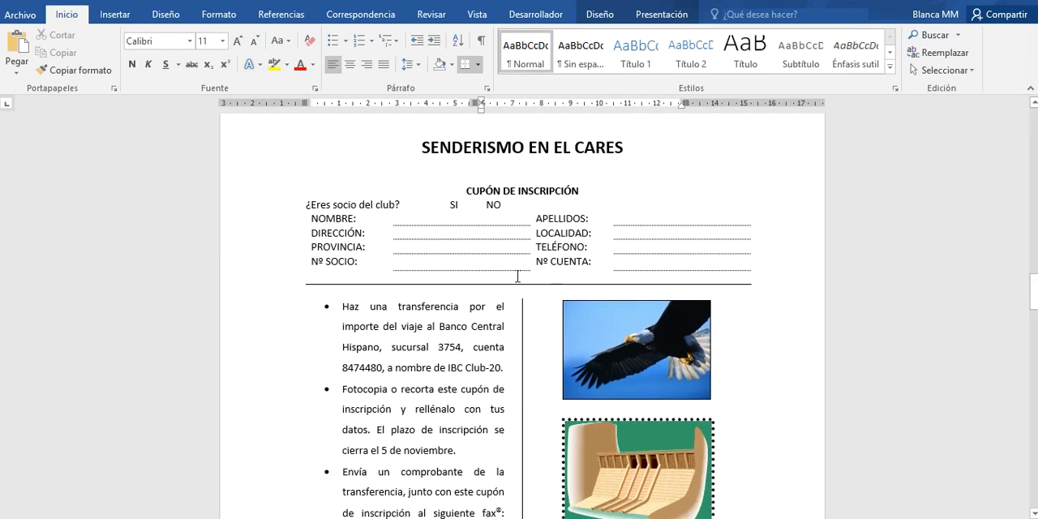
{"action": "left_click", "coordinate": [472, 239]}
{"action": "type", "text": "HSFHJ"}
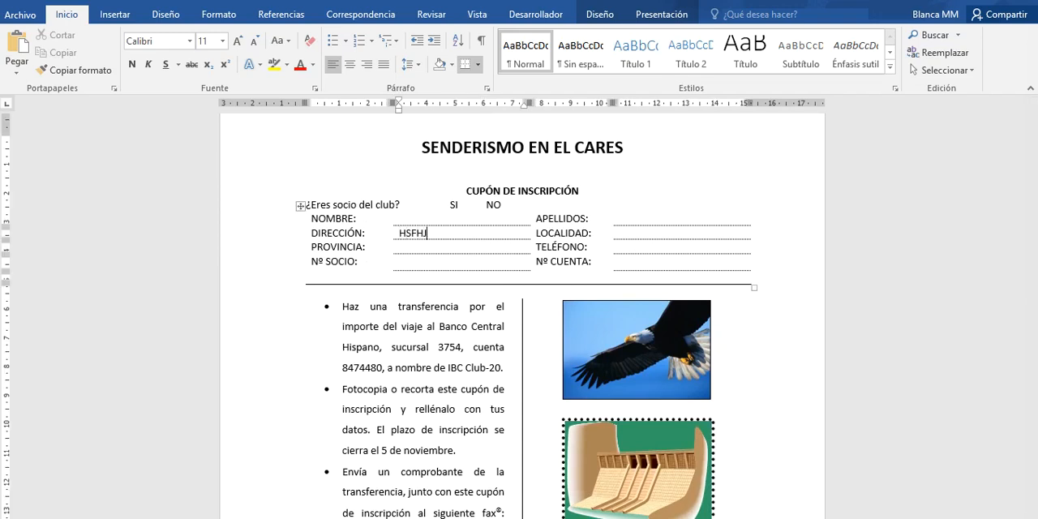
{"action": "left_click_drag", "start_coordinate": [1035, 299], "coordinate": [1034, 299]}
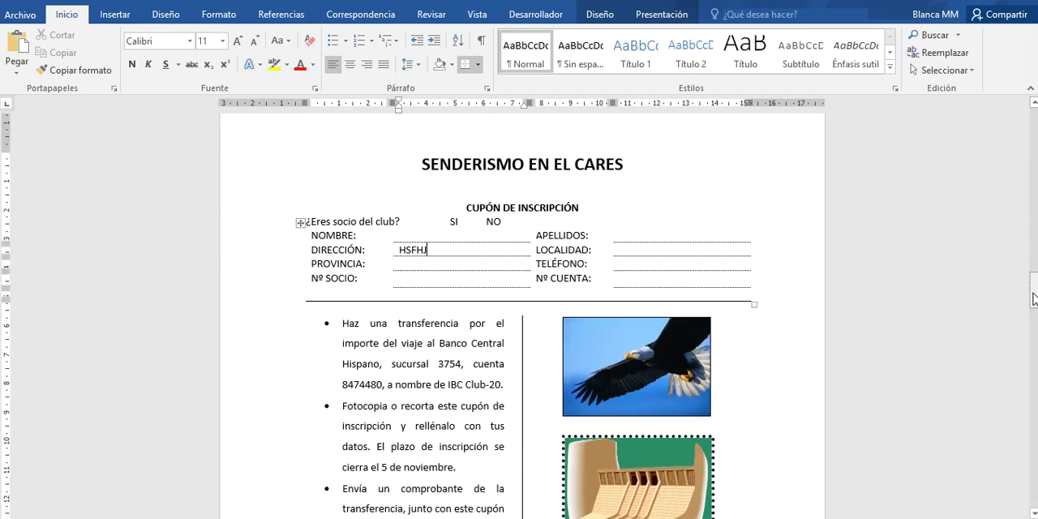
{"action": "left_click", "coordinate": [473, 219]}
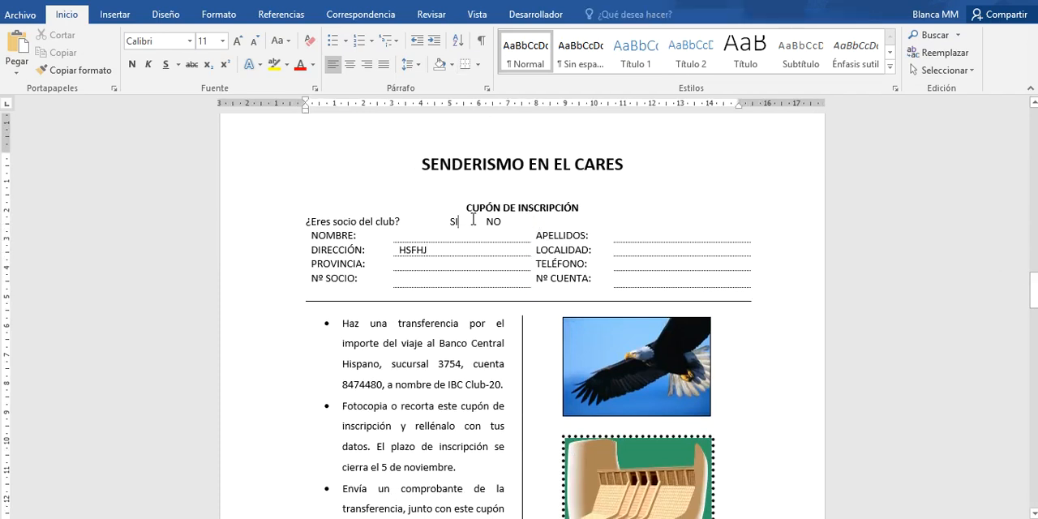
- Look over the ACTIVO and PASIVO diagram and the payroll form as examples of table-based layouts
{"action": "left_click_drag", "start_coordinate": [1035, 292], "coordinate": [1034, 370]}
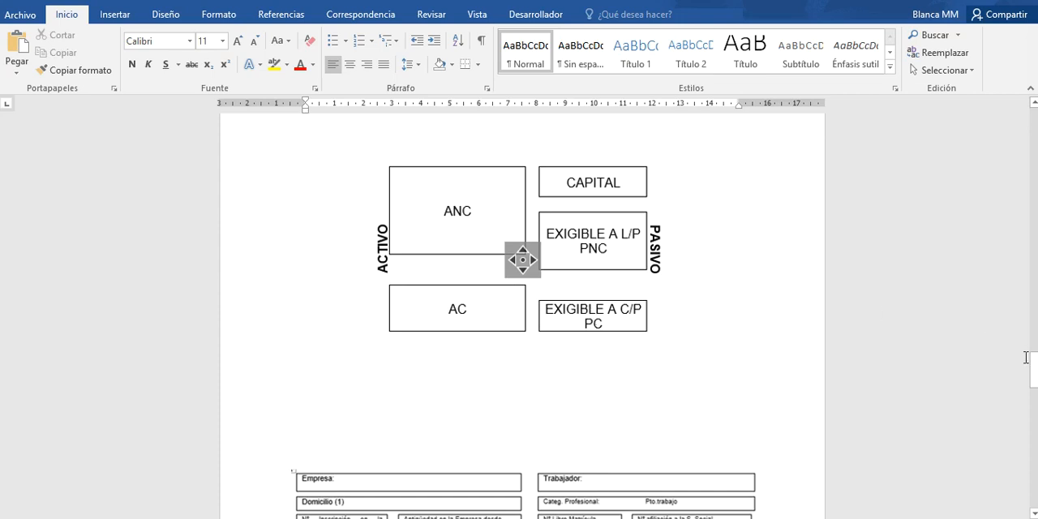
{"action": "left_click_drag", "start_coordinate": [1035, 372], "coordinate": [1035, 407]}
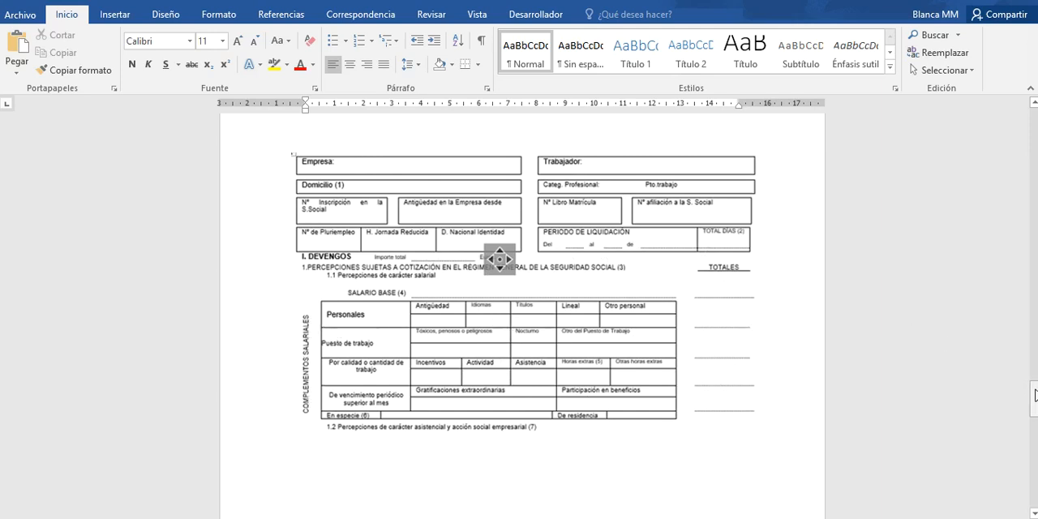
{"action": "mouse_move", "coordinate": [1036, 400]}
{"action": "left_mouse_down"}
{"action": "mouse_move", "coordinate": [1035, 489]}
{"action": "mouse_move", "coordinate": [1035, 409]}
{"action": "left_mouse_up"}
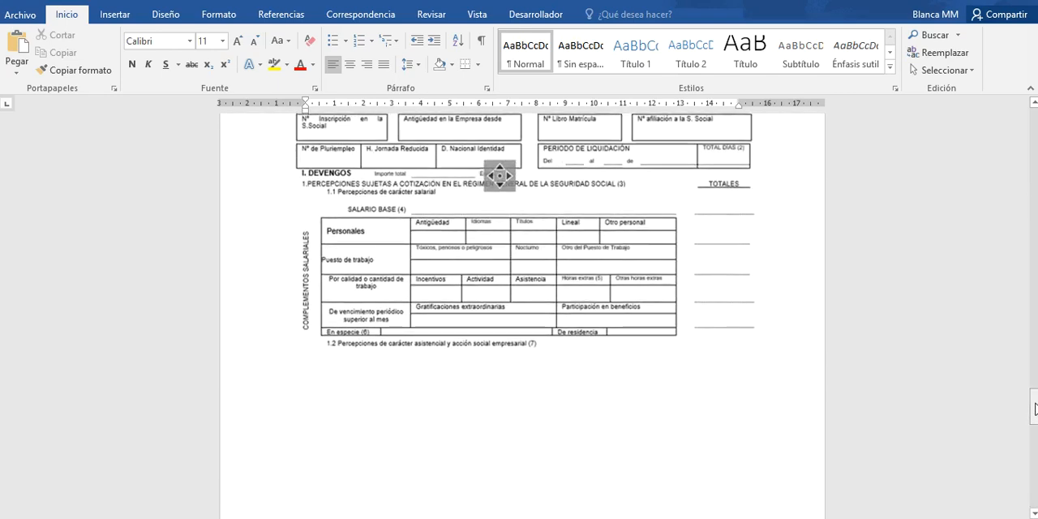